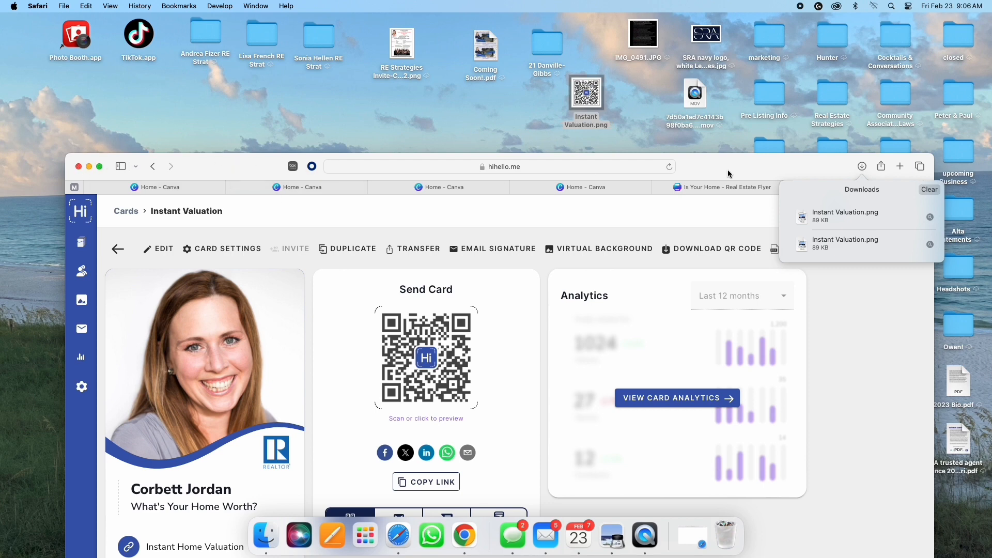
# Step: Leave the HiHello card page and switch to the Canva home page tab
pyautogui.moveTo(729, 174); pyautogui.dragTo(757, 115)
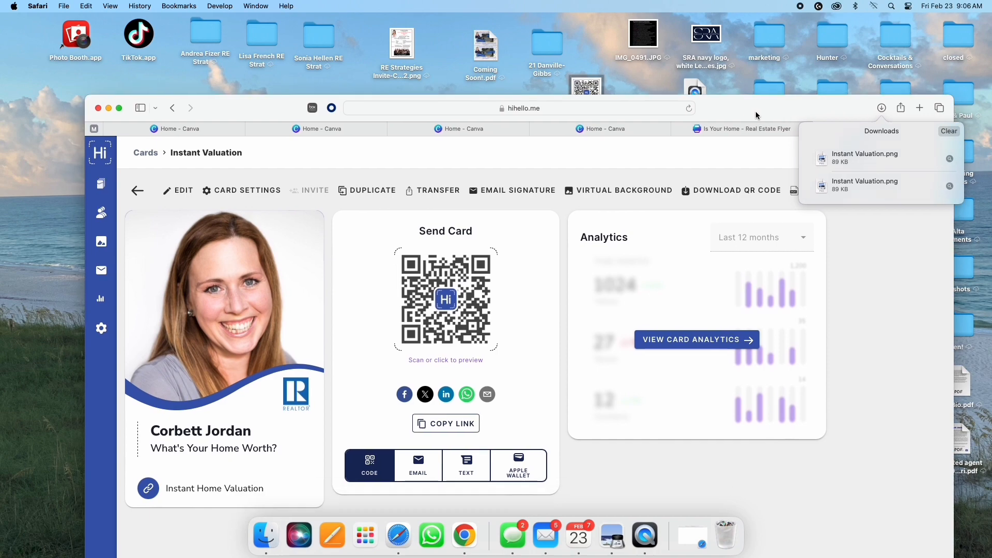
pyautogui.click(483, 130)
pyautogui.scroll(-5, 372, 217)
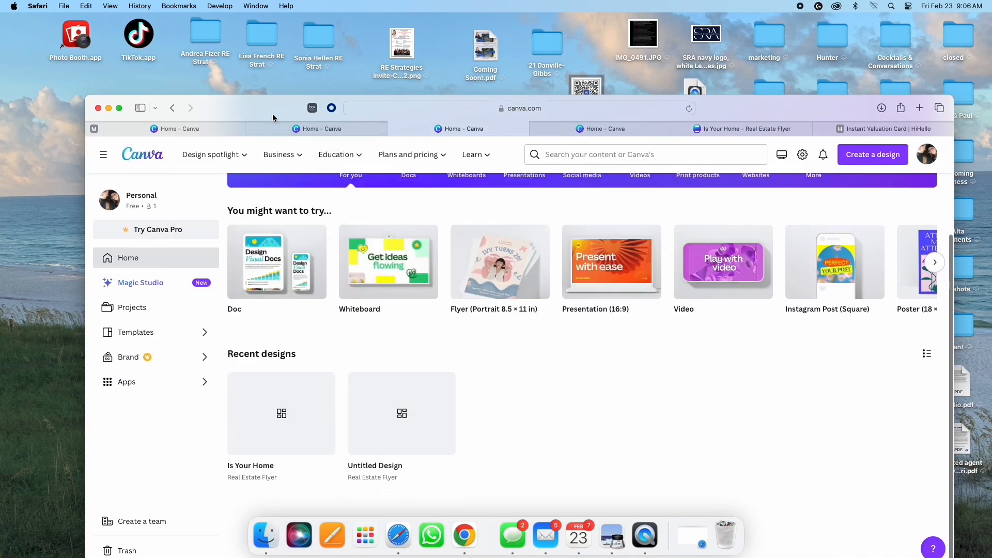
# Step: Open the Is Your Home flyer design in Canva
pyautogui.moveTo(272, 114); pyautogui.dragTo(246, 89)
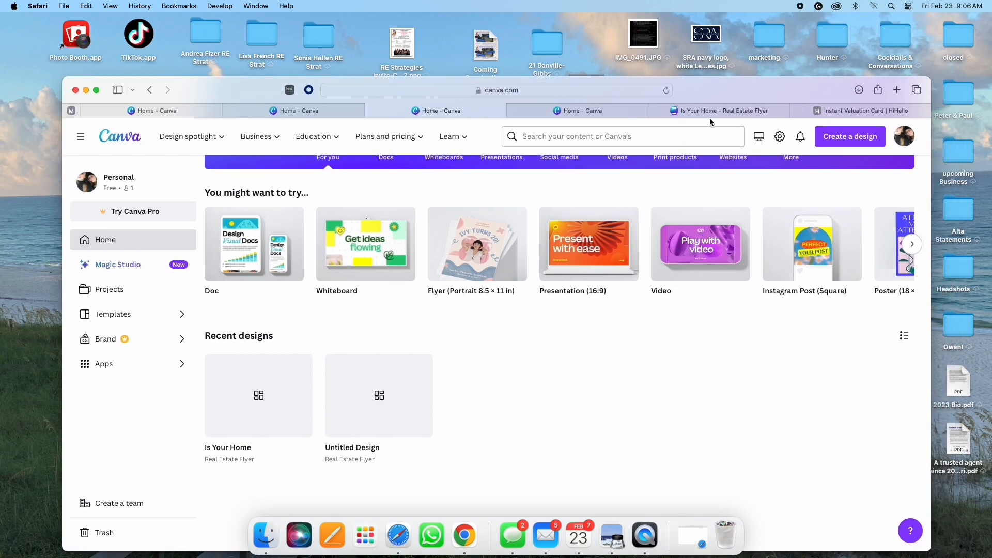
pyautogui.click(723, 111)
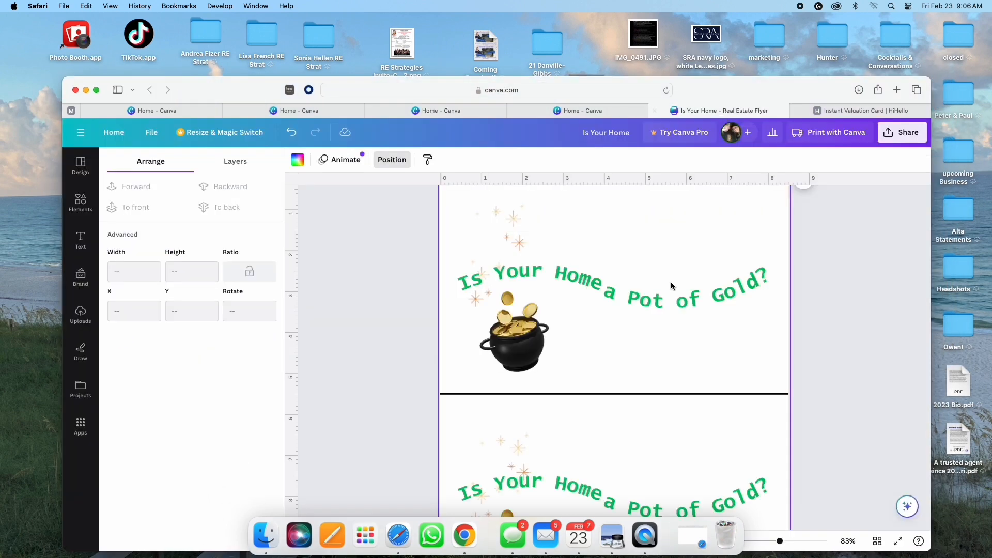
pyautogui.scroll(-2, 858, 304)
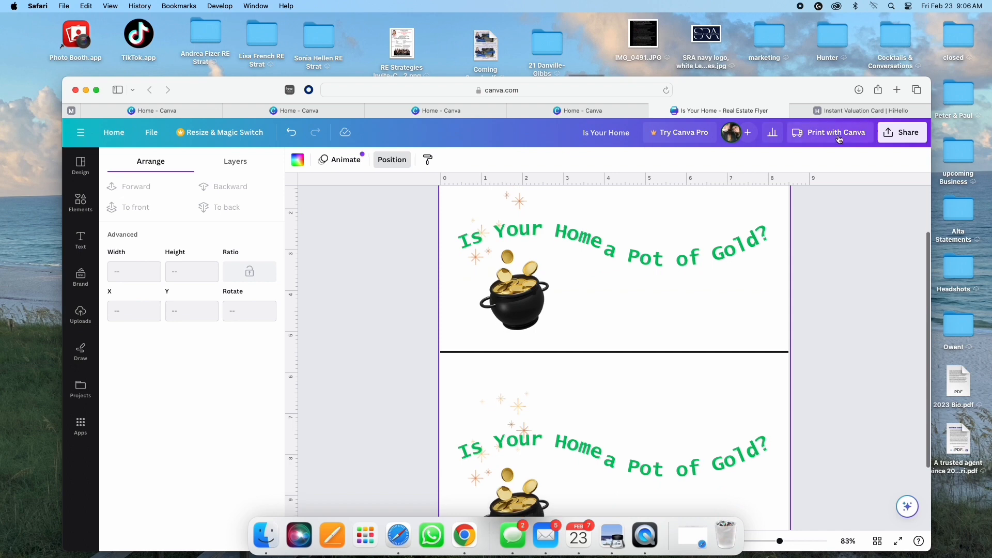
pyautogui.moveTo(819, 97); pyautogui.dragTo(818, 144)
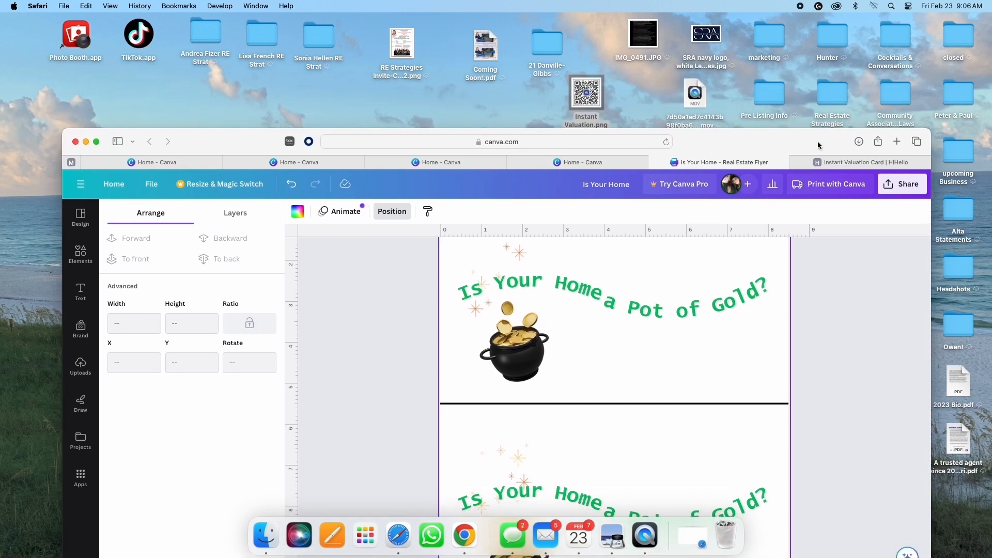
# Step: Add Instant Valuation.png at about 2.2 inches and copy it to the lower flyer's bottom right
pyautogui.moveTo(588, 91); pyautogui.dragTo(595, 341)
pyautogui.moveTo(718, 150); pyautogui.dragTo(704, 63)
pyautogui.moveTo(481, 190); pyautogui.dragTo(698, 265)
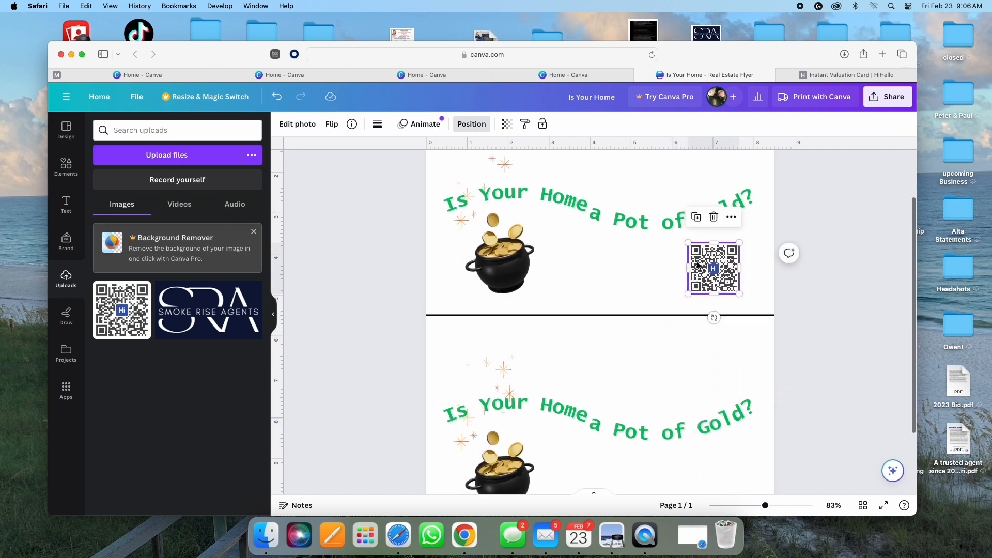
pyautogui.scroll(-3, 642, 297)
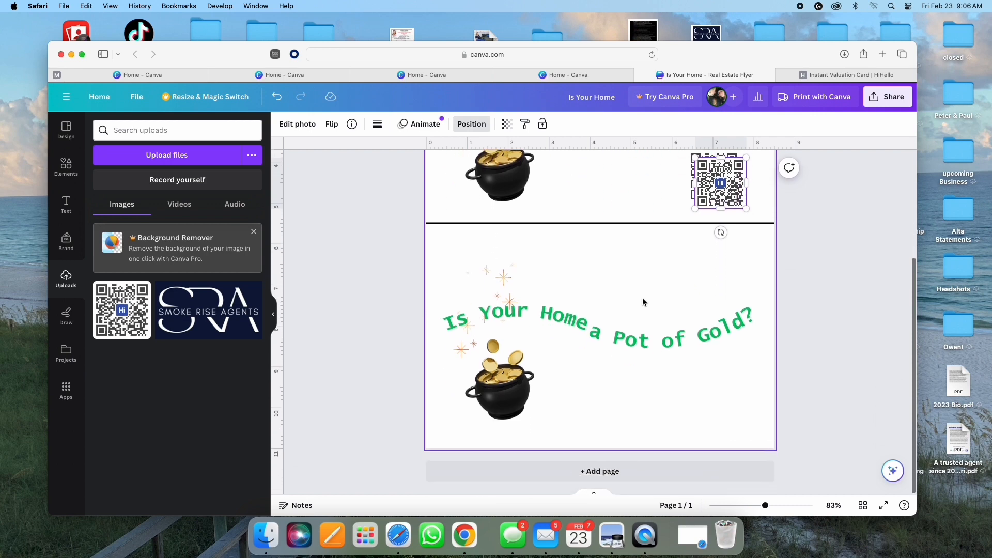
pyautogui.moveTo(710, 195); pyautogui.dragTo(704, 394)
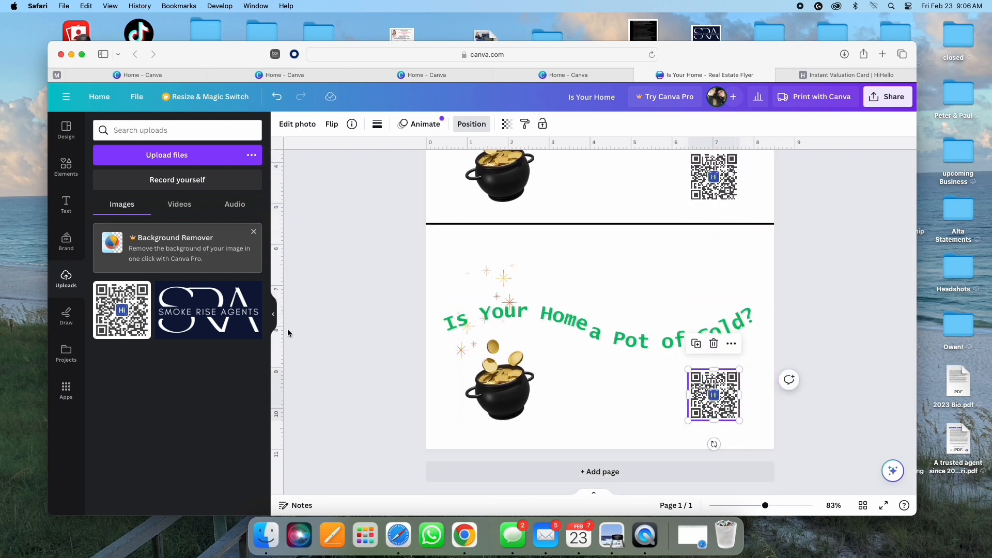
# Step: Add the pink GLOW font combination (Big Shoulders Display, size 210) from the Text panel
pyautogui.click(71, 202)
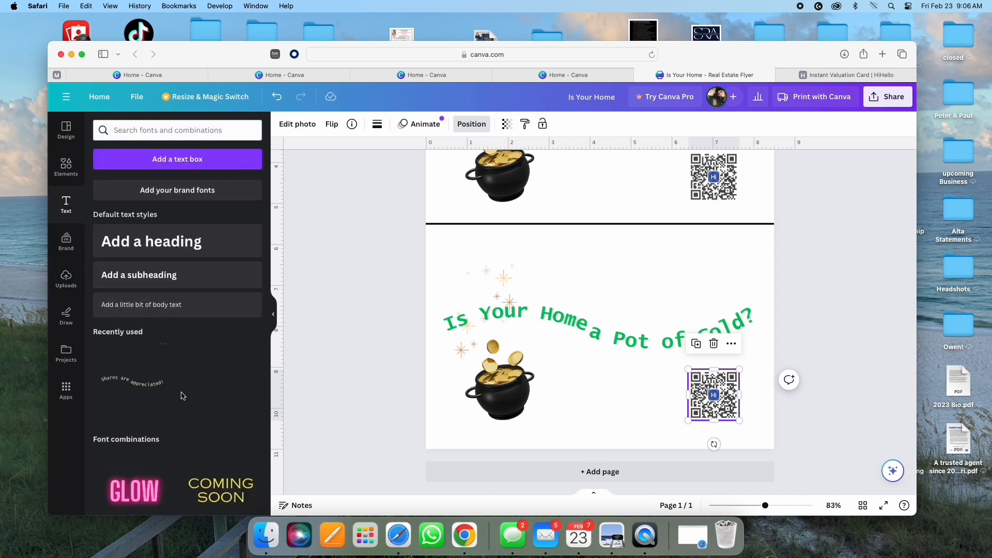
pyautogui.scroll(-5, 189, 387)
pyautogui.scroll(-5, 189, 387)
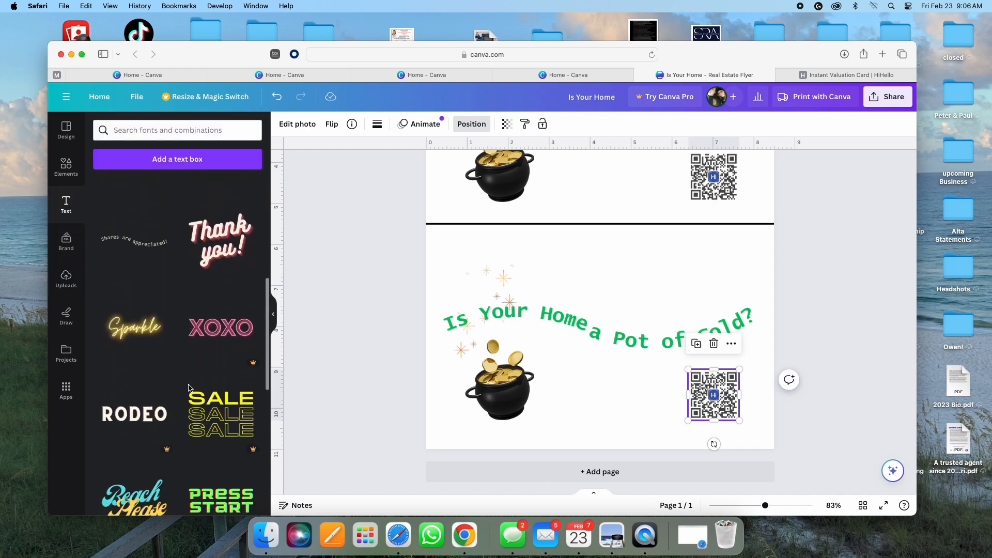
pyautogui.scroll(-5, 190, 389)
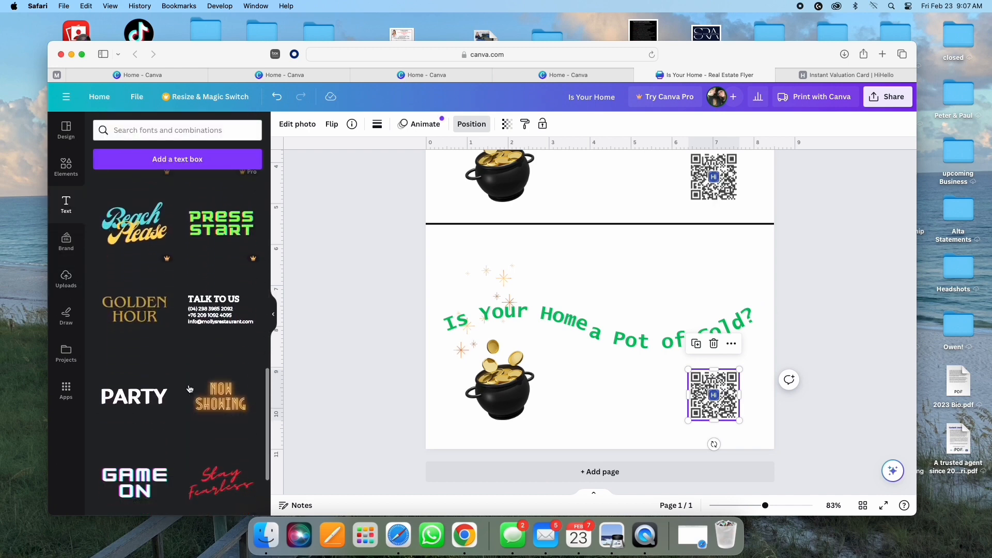
pyautogui.scroll(-3, 189, 389)
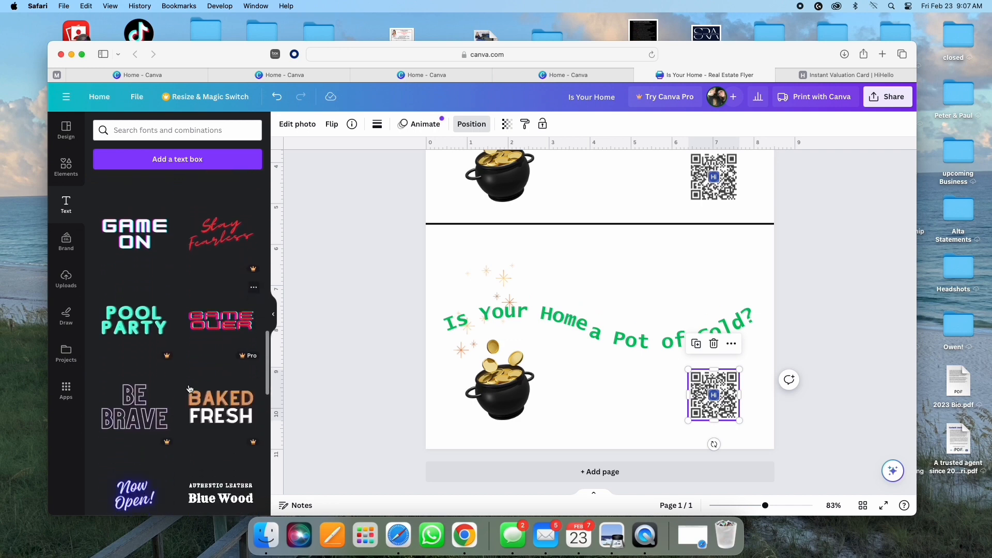
pyautogui.scroll(6, 189, 389)
pyautogui.scroll(1, 189, 389)
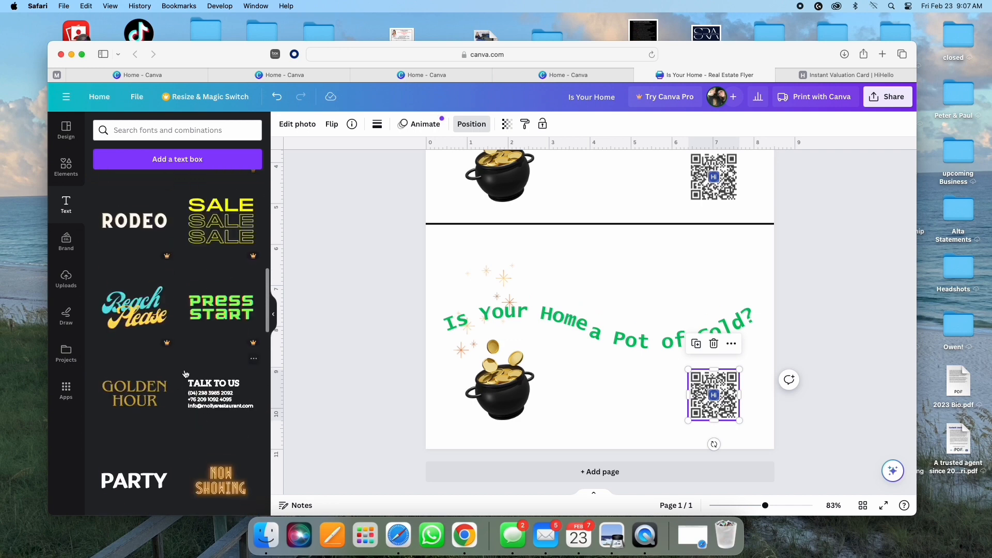
pyautogui.scroll(5, 185, 374)
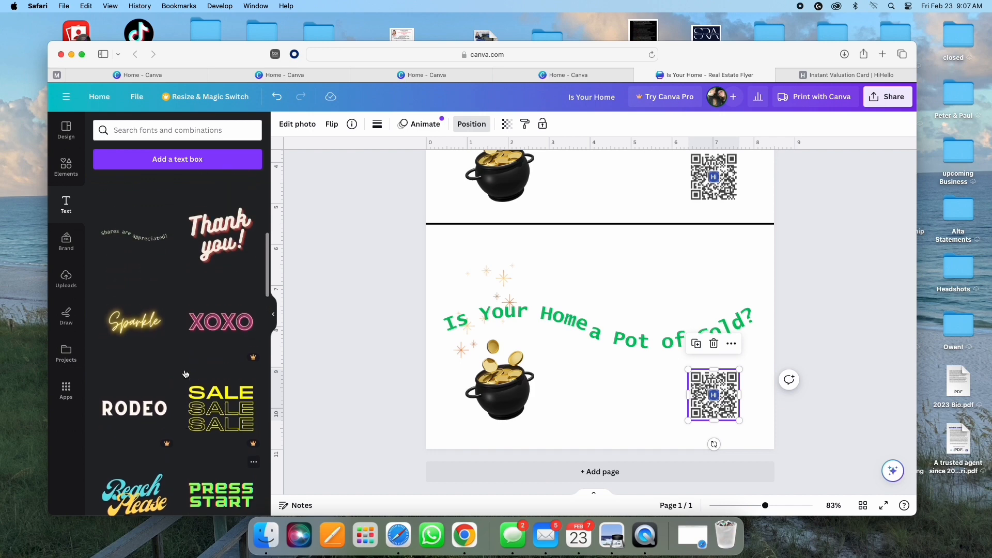
pyautogui.scroll(2, 185, 374)
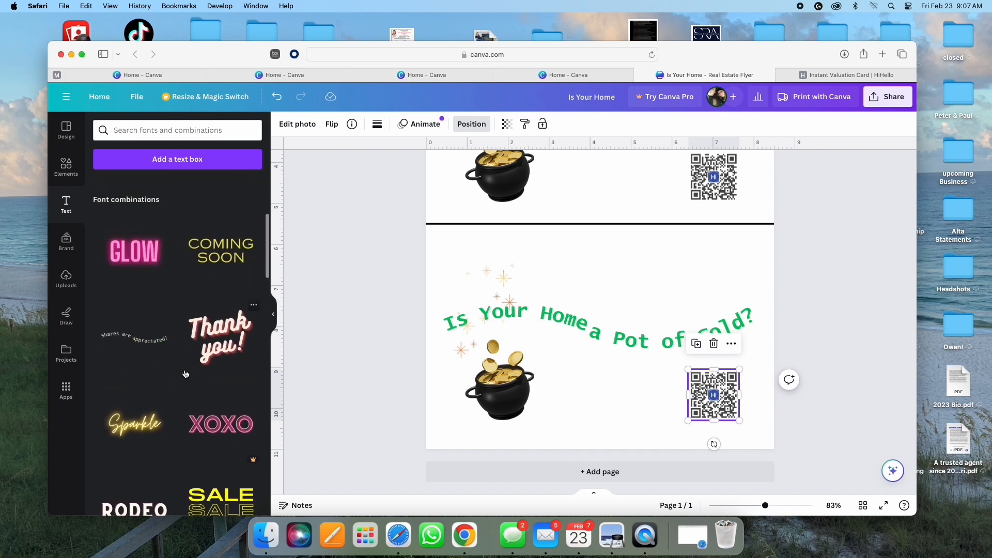
pyautogui.click(122, 259)
pyautogui.scroll(4, 595, 255)
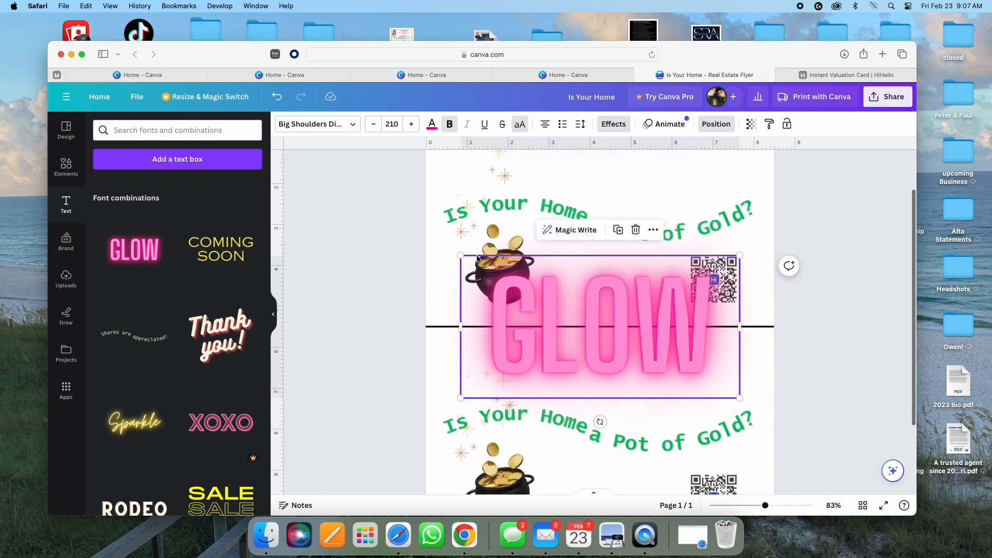
# Step: Shrink the GLOW text beside the upper QR code and change it to one-line 'SCAN HERE' at 46.9
pyautogui.moveTo(459, 254); pyautogui.dragTo(667, 331)
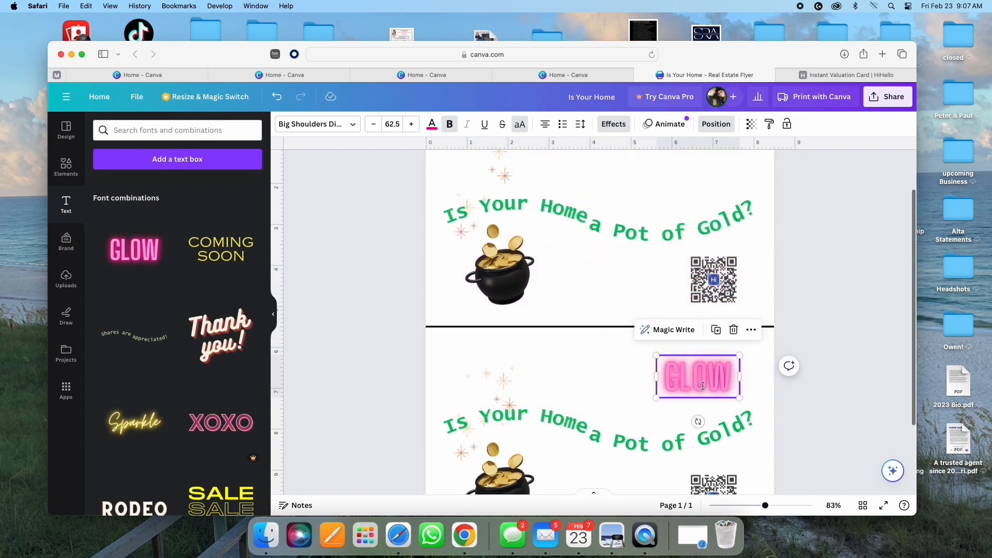
pyautogui.moveTo(703, 380); pyautogui.dragTo(642, 284)
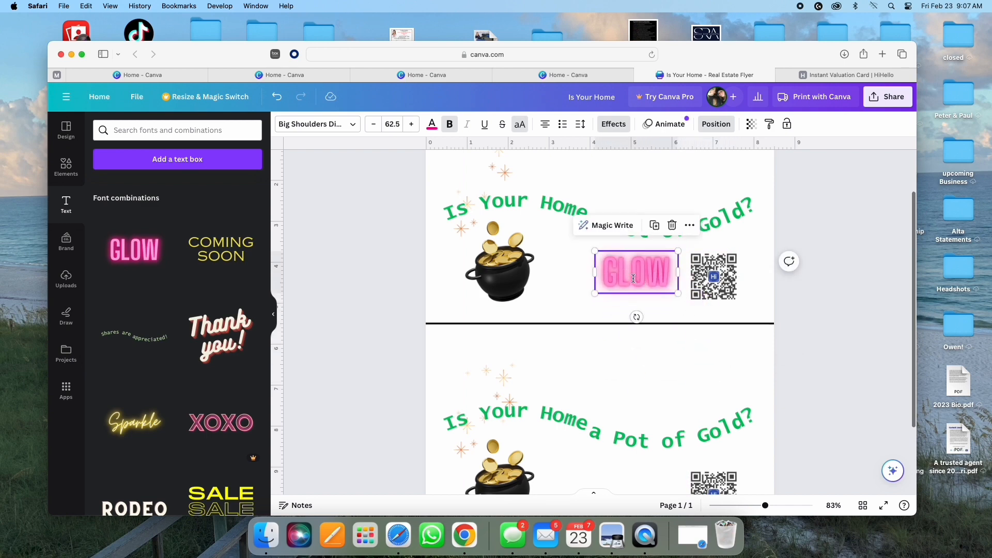
pyautogui.doubleClick(636, 266)
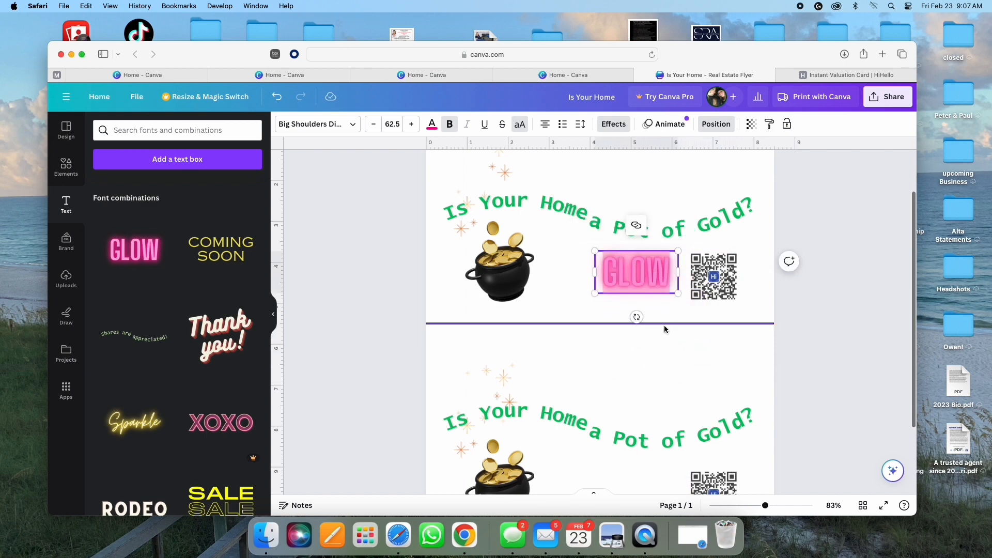
pyautogui.write('SCAN HERE')
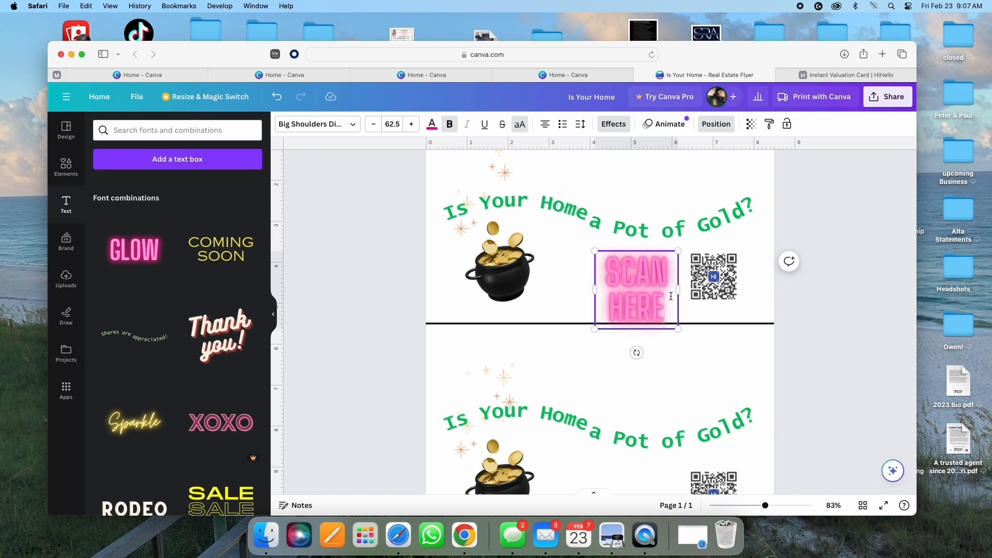
pyautogui.moveTo(684, 293); pyautogui.dragTo(698, 293)
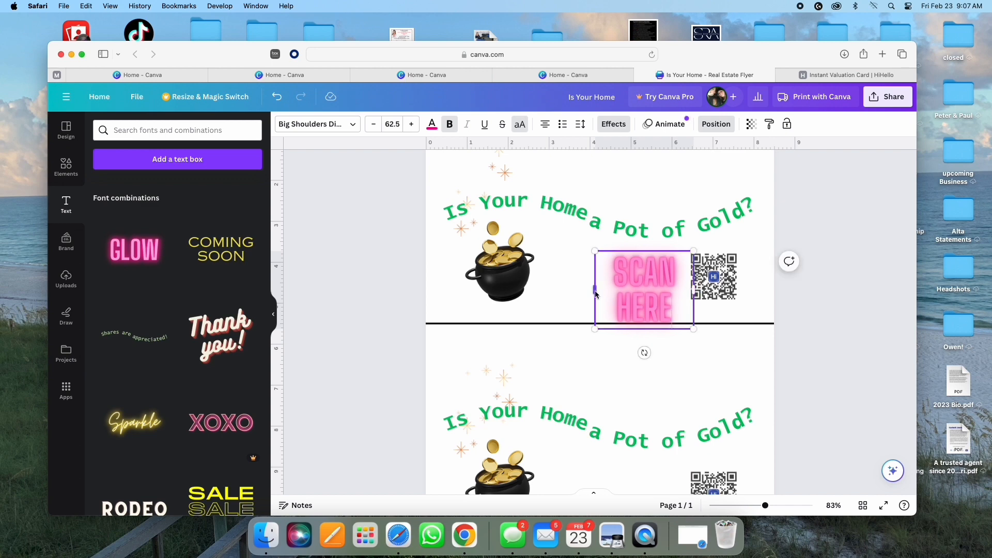
pyautogui.moveTo(595, 293); pyautogui.dragTo(564, 289)
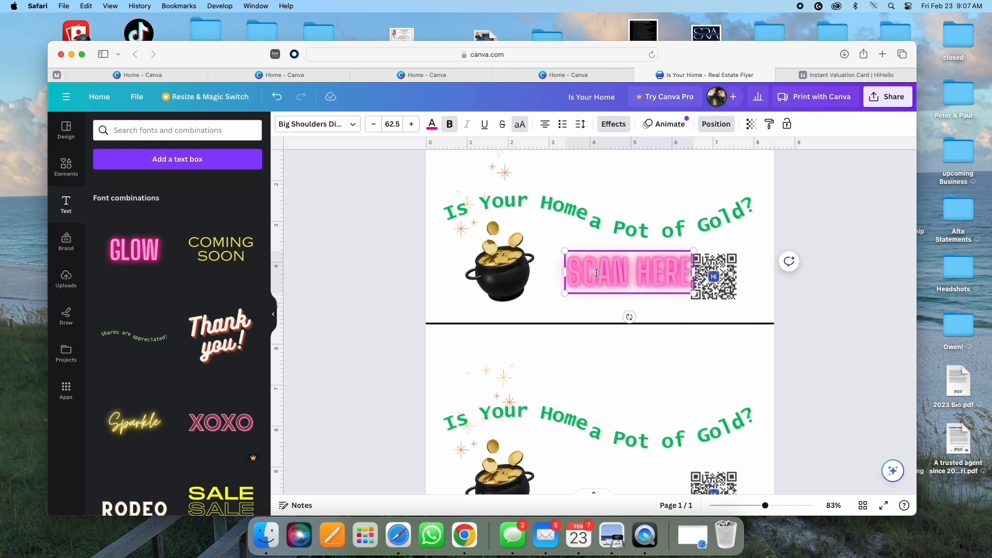
pyautogui.moveTo(564, 252); pyautogui.dragTo(597, 264)
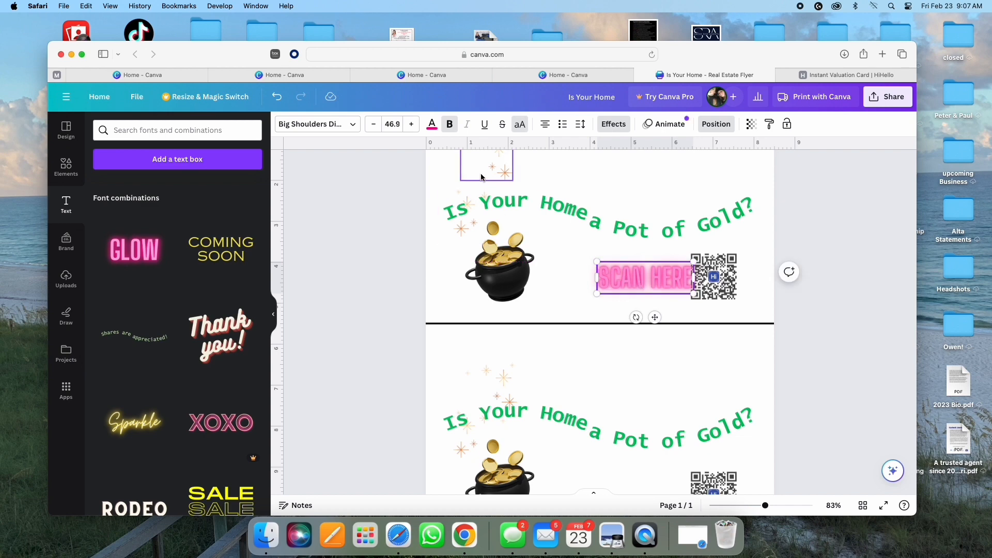
# Step: Nudge the SCAN HERE text slightly left and recolour it with the green document colour
pyautogui.click(432, 126)
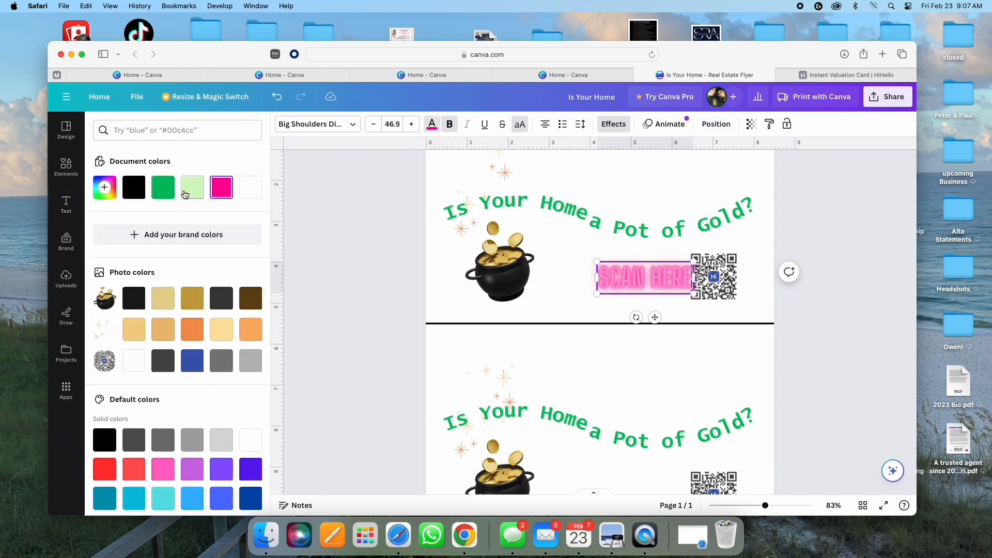
pyautogui.click(163, 191)
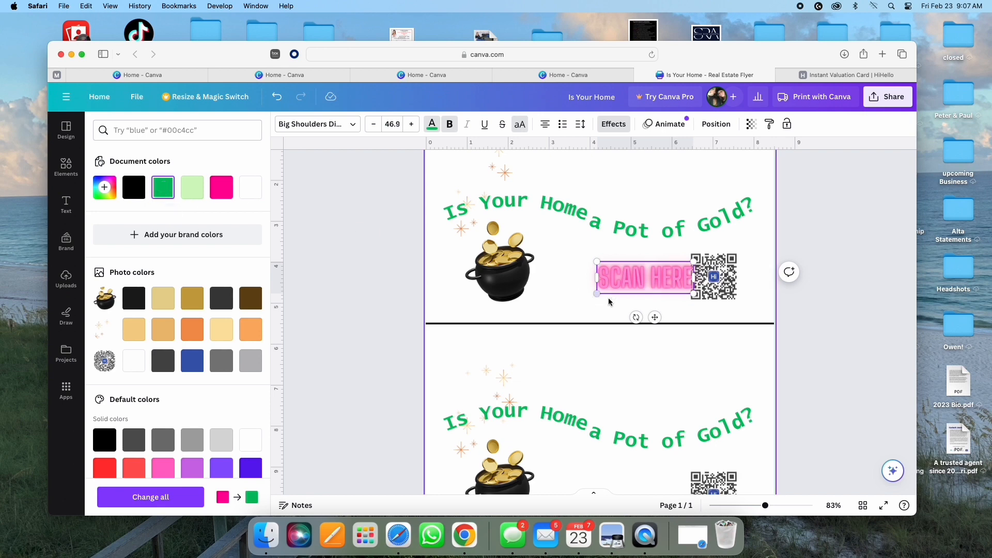
pyautogui.press('super+z')
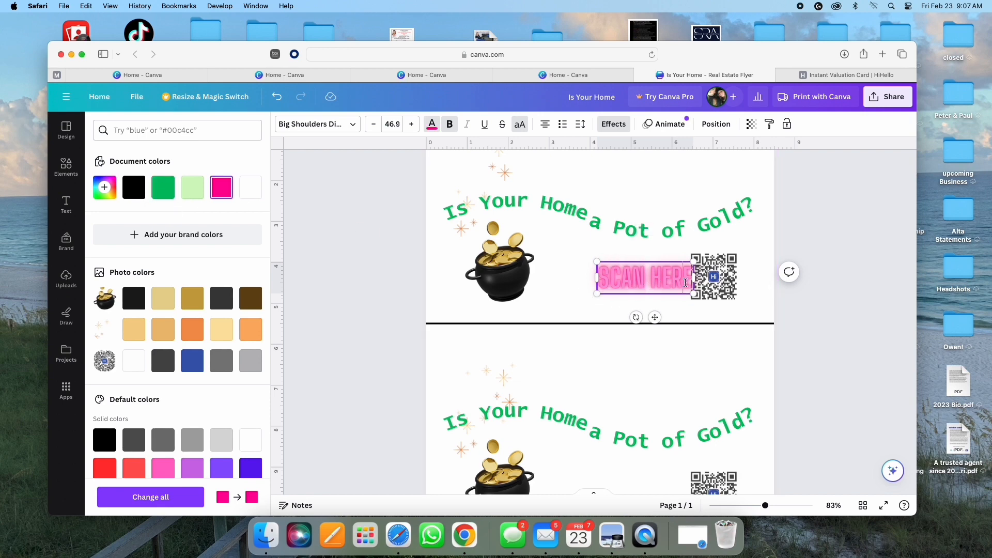
pyautogui.click(603, 272)
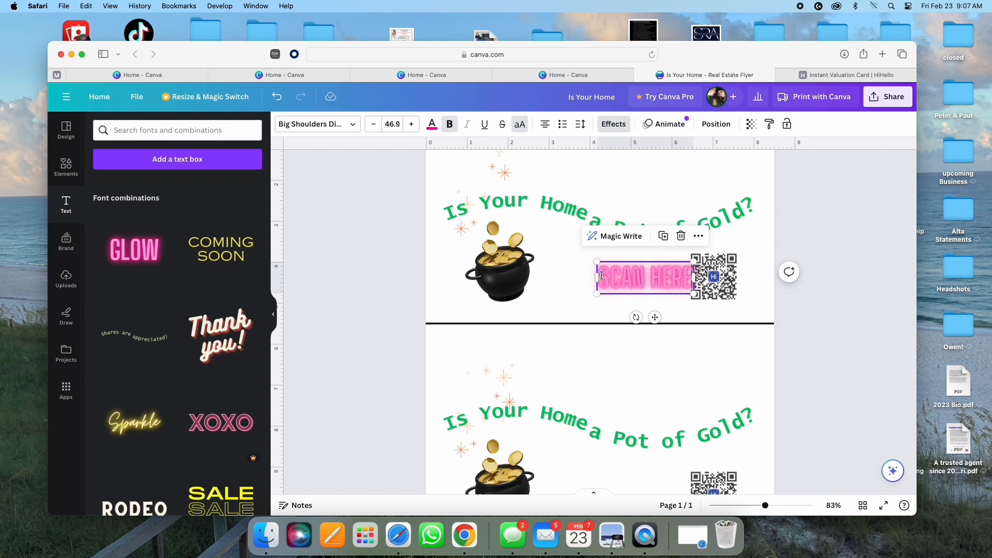
pyautogui.moveTo(601, 275)
pyautogui.mouseDown()
pyautogui.moveTo(636, 268)
pyautogui.moveTo(592, 272)
pyautogui.mouseUp()
pyautogui.doubleClick(616, 274)
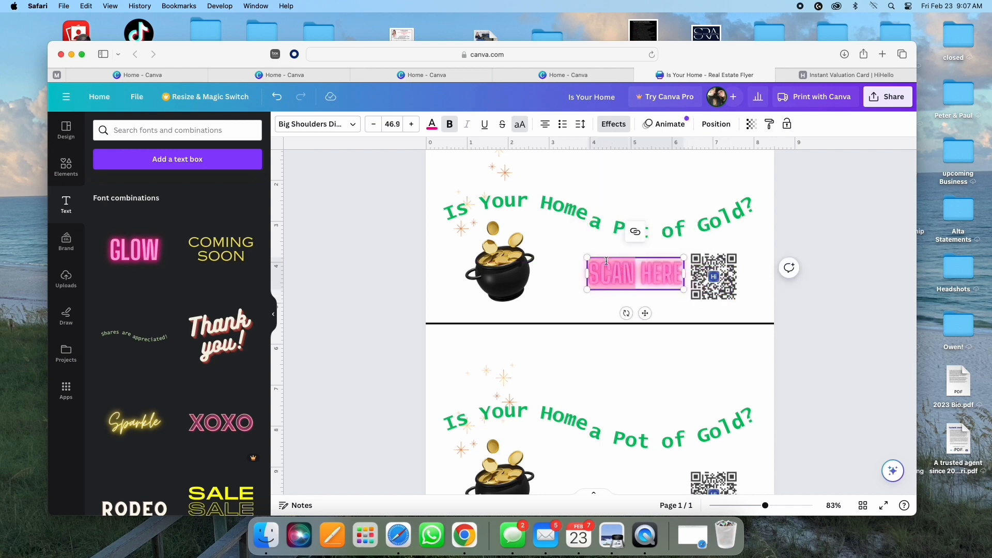
pyautogui.click(430, 125)
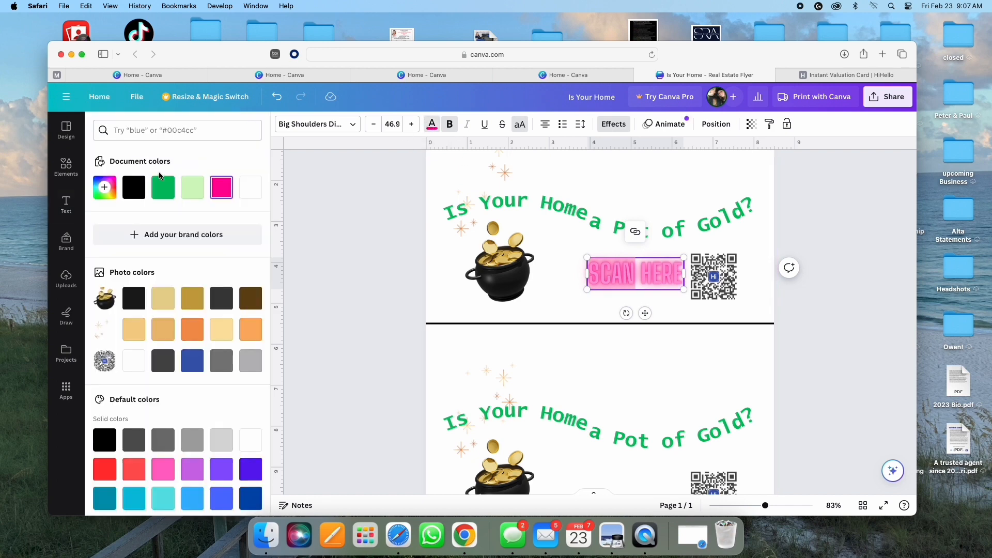
pyautogui.click(162, 187)
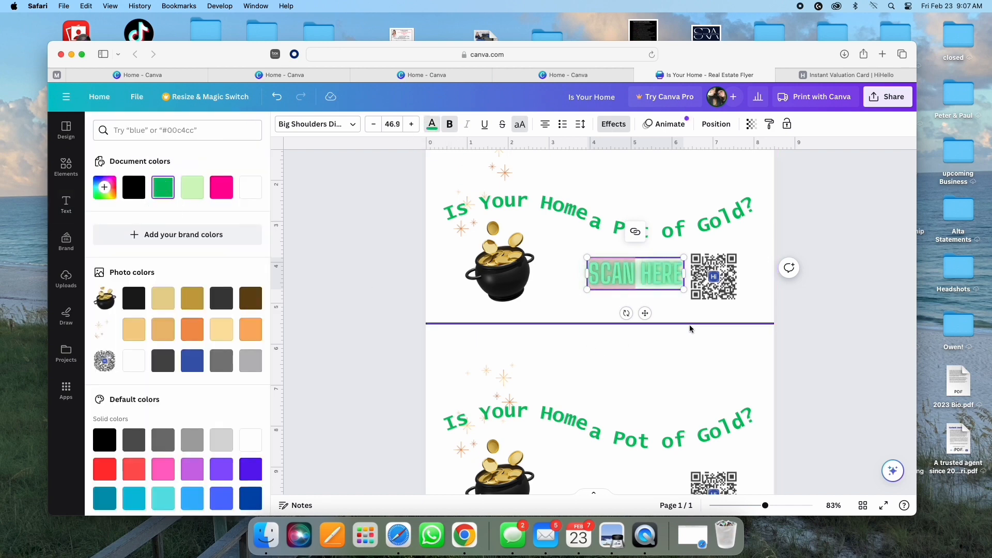
pyautogui.click(554, 285)
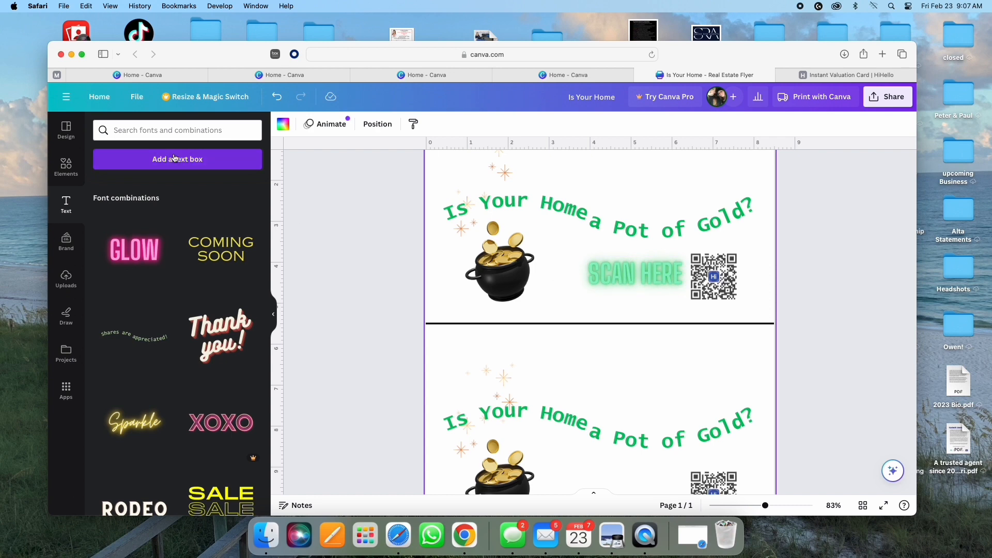
# Step: Search elements for 'arrow' and add the black curly arrow from the Graphics results
pyautogui.write('Arrow')
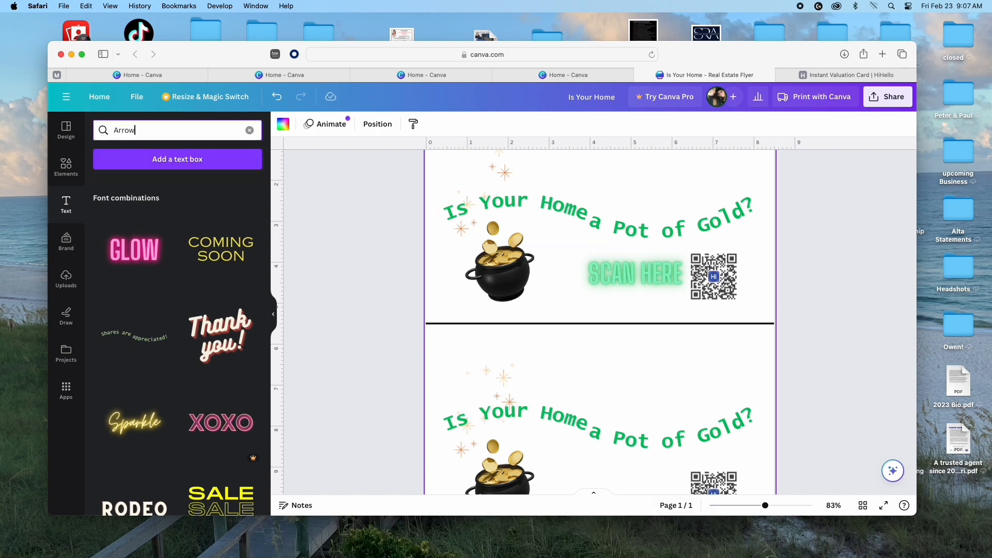
pyautogui.press('Return')
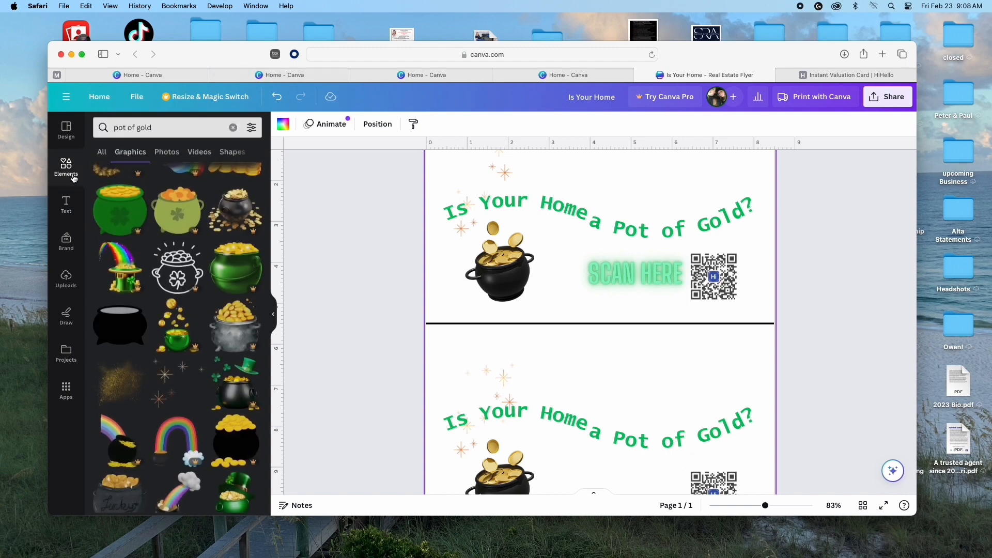
pyautogui.click(135, 130)
pyautogui.click(233, 130)
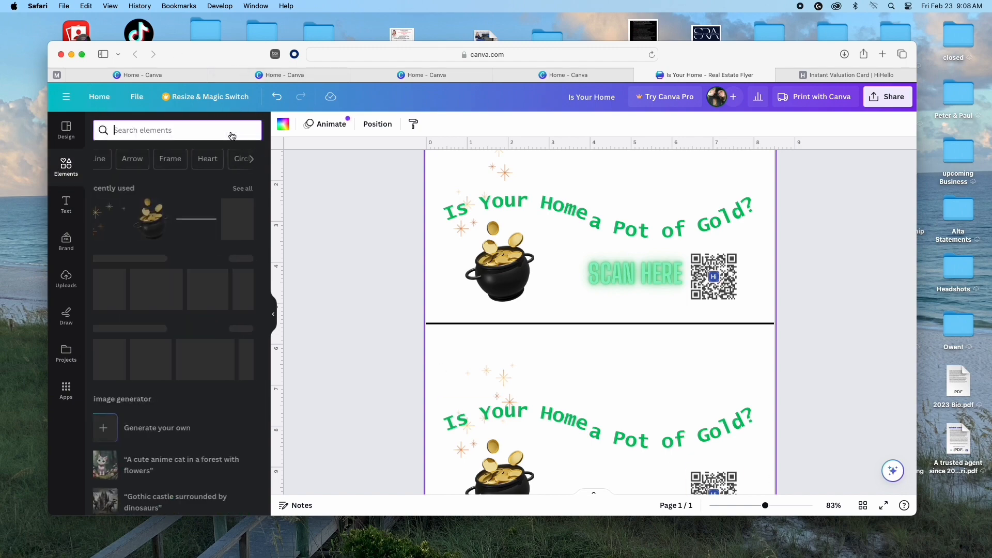
pyautogui.write('arrow')
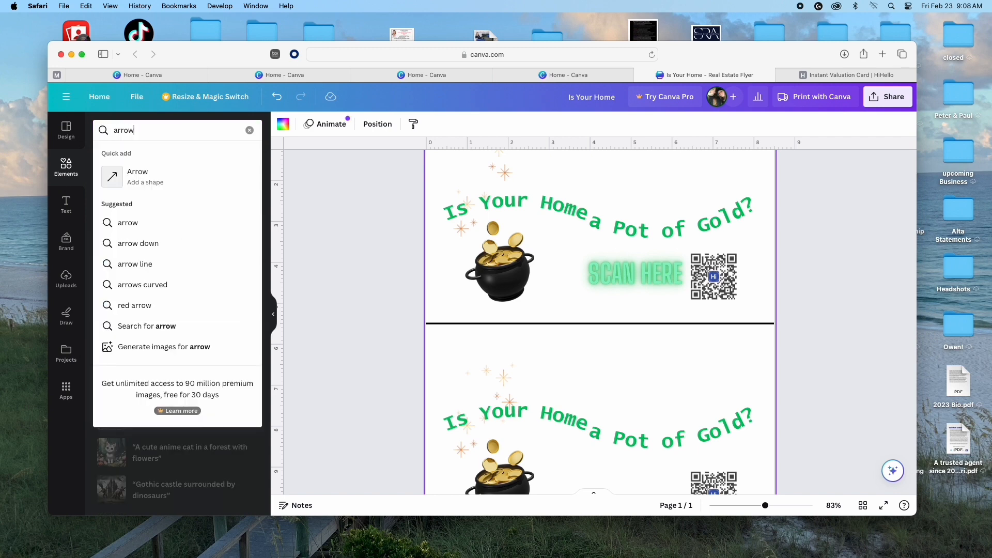
pyautogui.press('Return')
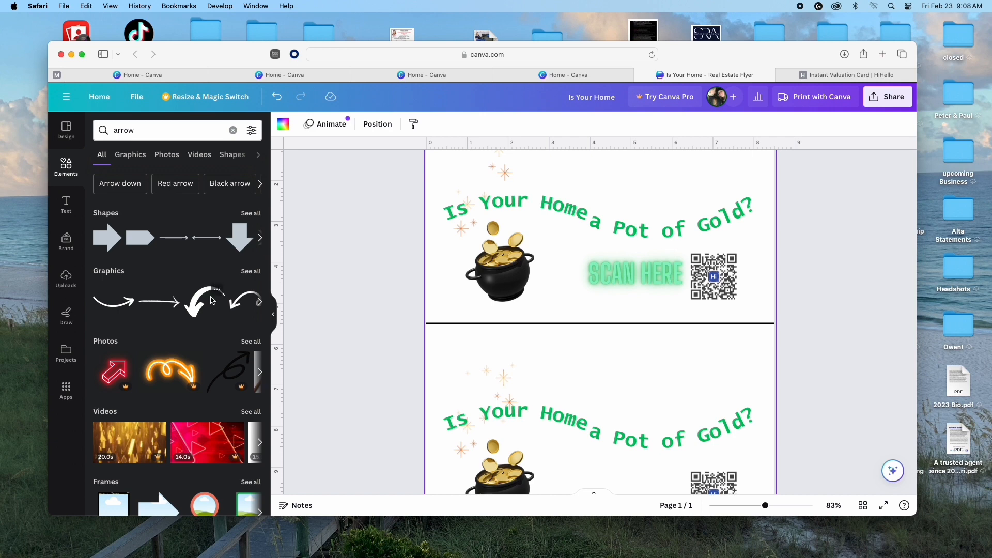
pyautogui.click(252, 273)
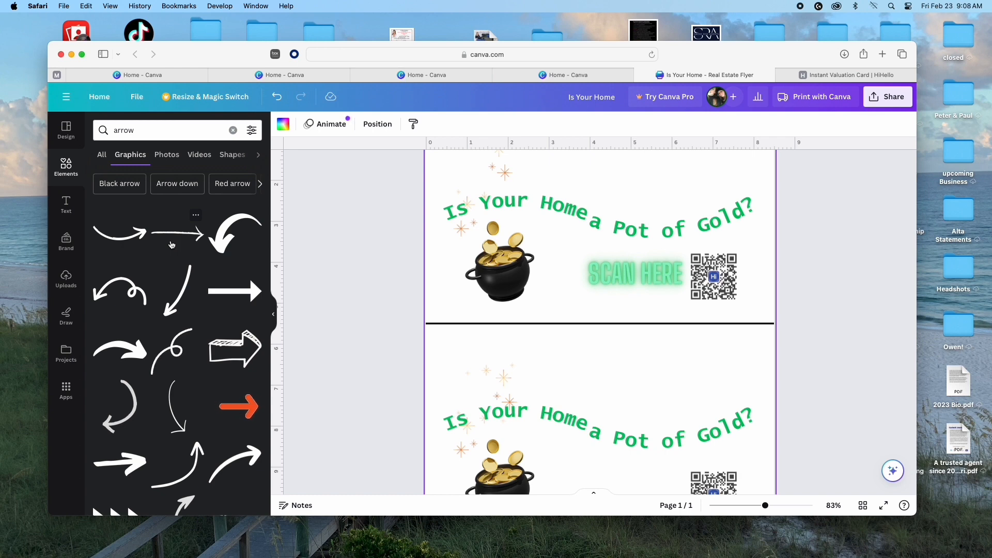
pyautogui.scroll(-5, 194, 366)
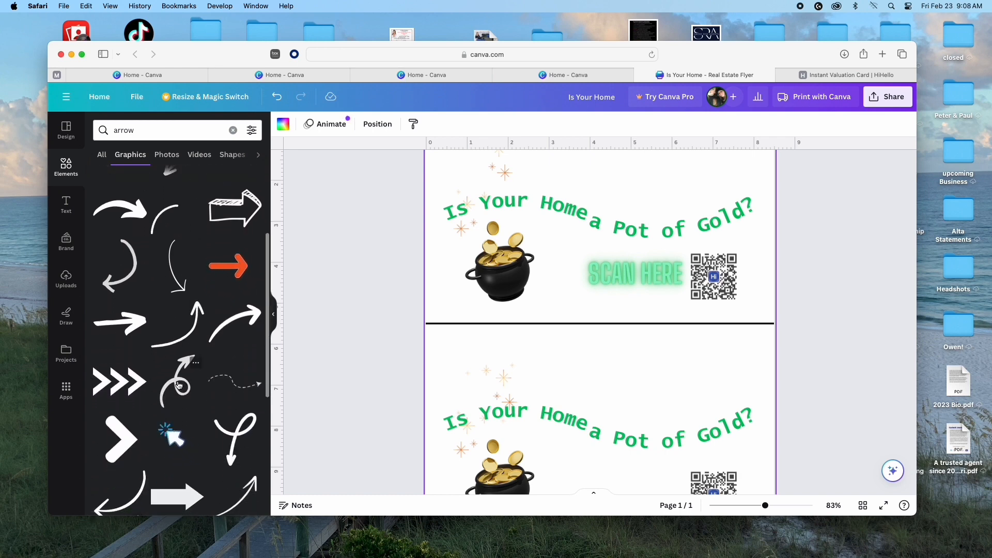
pyautogui.click(178, 391)
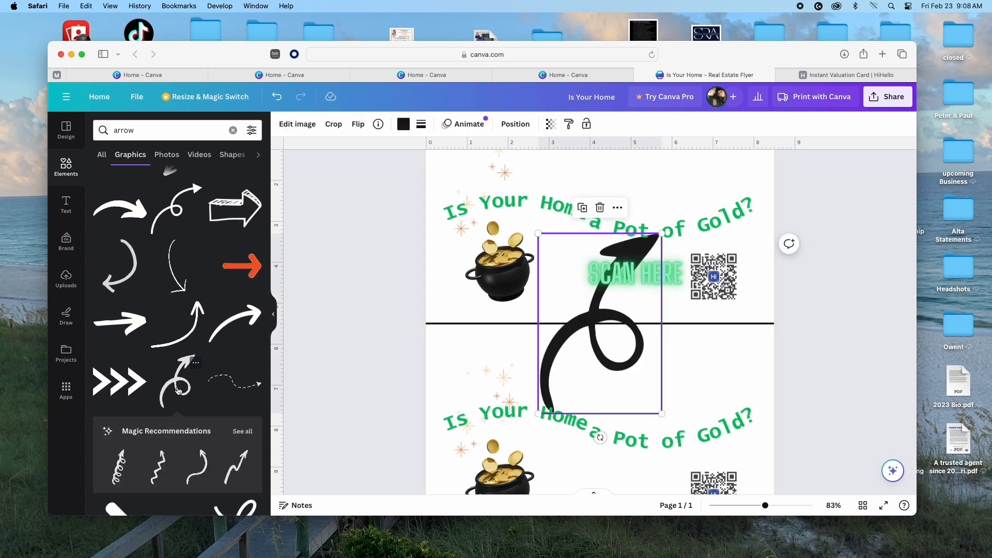
# Step: Shrink, flip vertically and rotate the arrow to -60° under SCAN HERE, then shift the label left
pyautogui.moveTo(538, 232); pyautogui.dragTo(619, 343)
pyautogui.moveTo(639, 380); pyautogui.dragTo(628, 285)
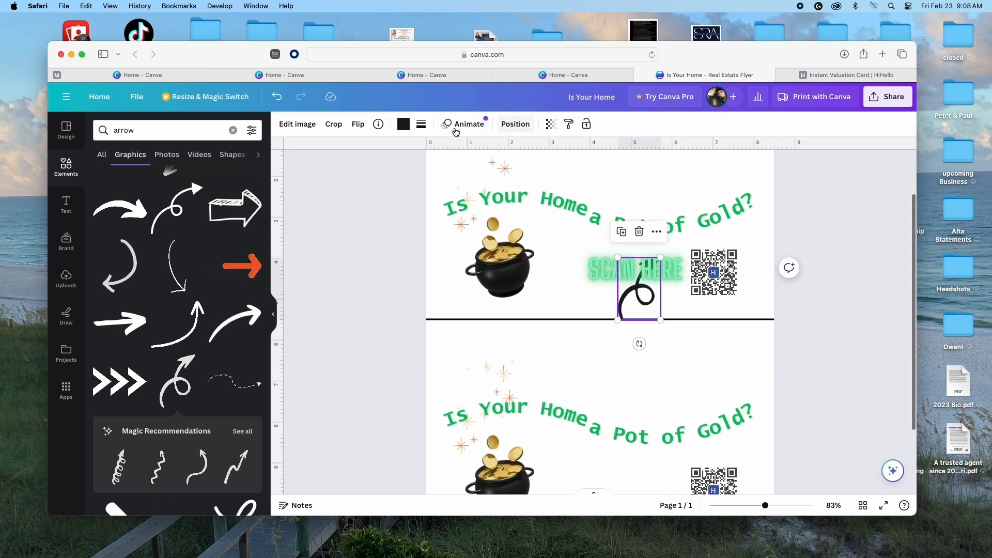
pyautogui.click(361, 127)
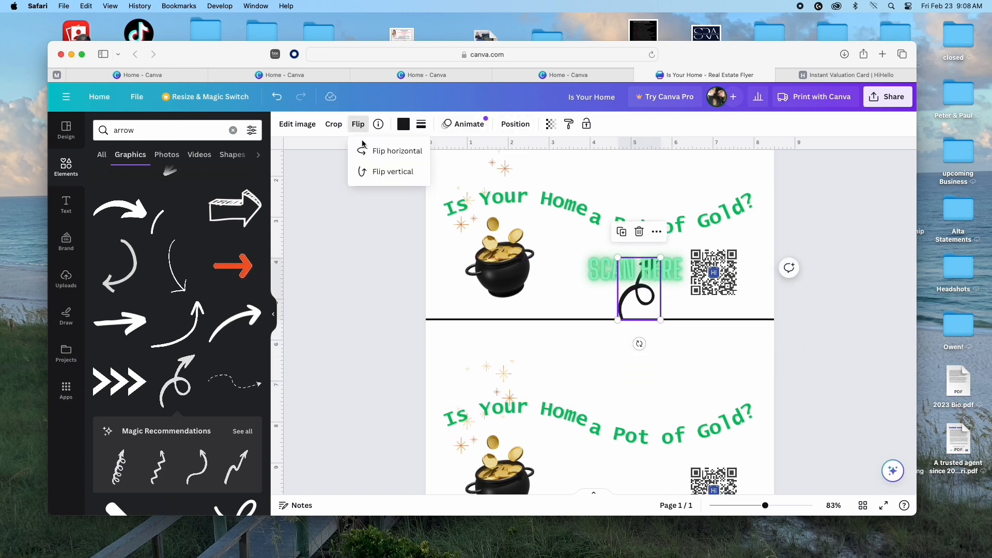
pyautogui.click(377, 176)
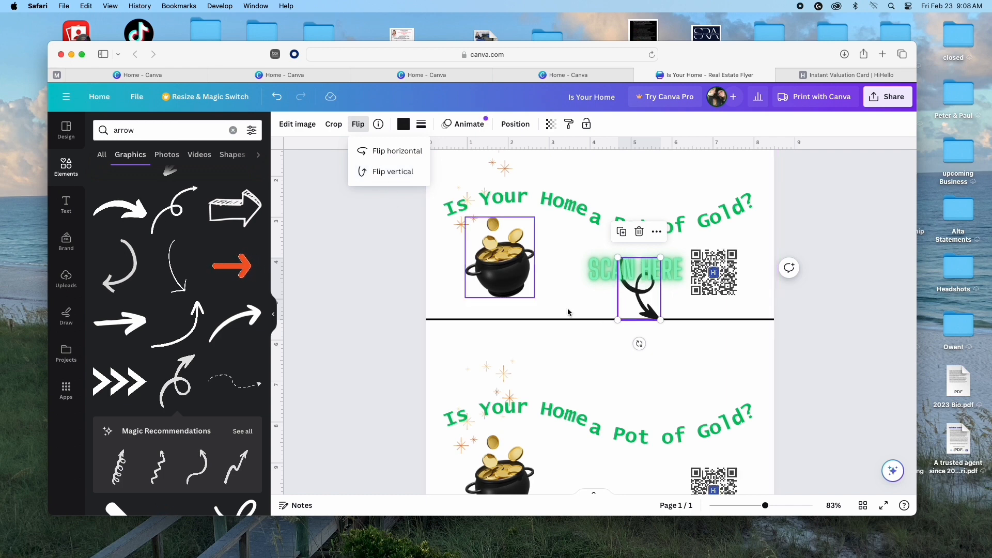
pyautogui.moveTo(643, 307); pyautogui.dragTo(661, 313)
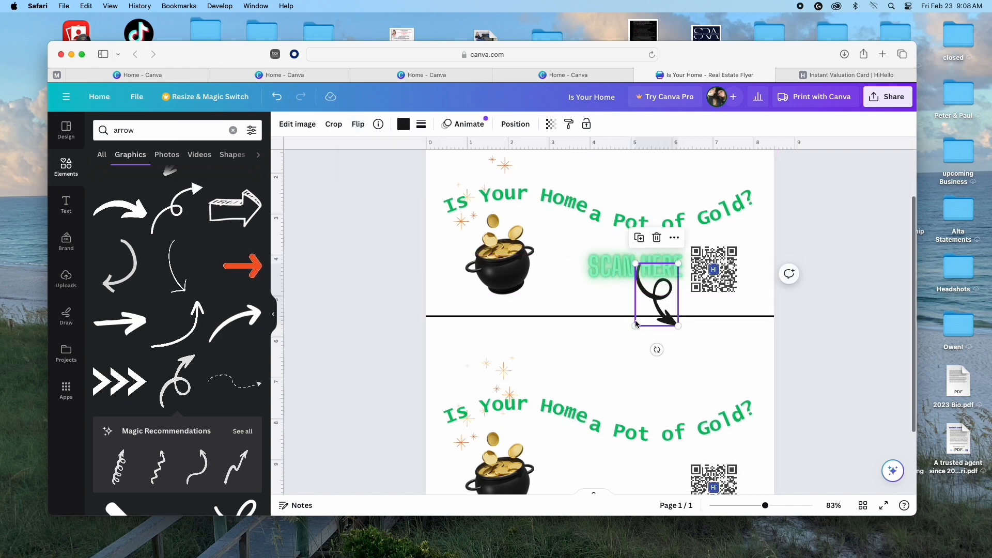
pyautogui.moveTo(657, 350); pyautogui.dragTo(708, 325)
pyautogui.moveTo(615, 265); pyautogui.dragTo(664, 297)
# Step: Nudge the top SCAN HERE label slightly down and right
pyautogui.click(652, 290)
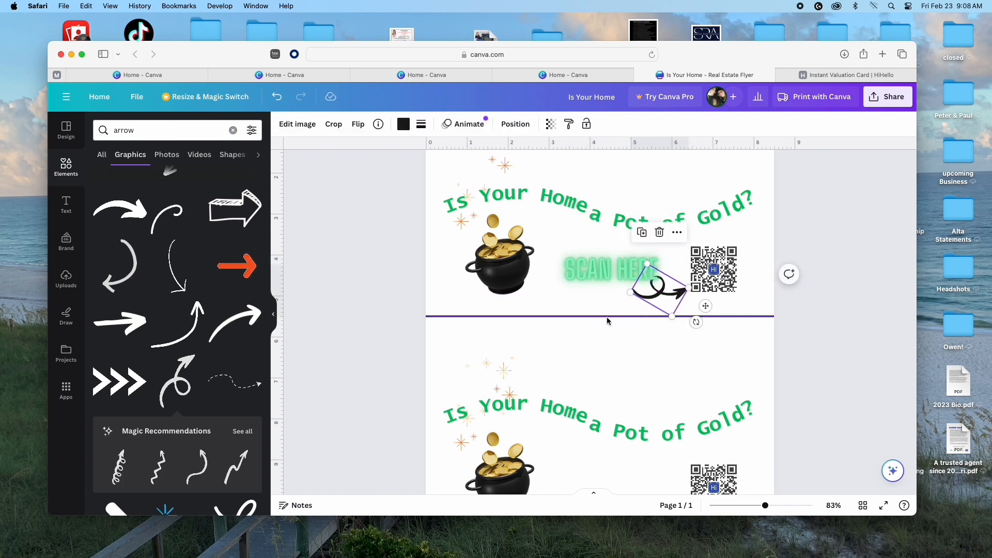
pyautogui.click(616, 335)
pyautogui.click(613, 269)
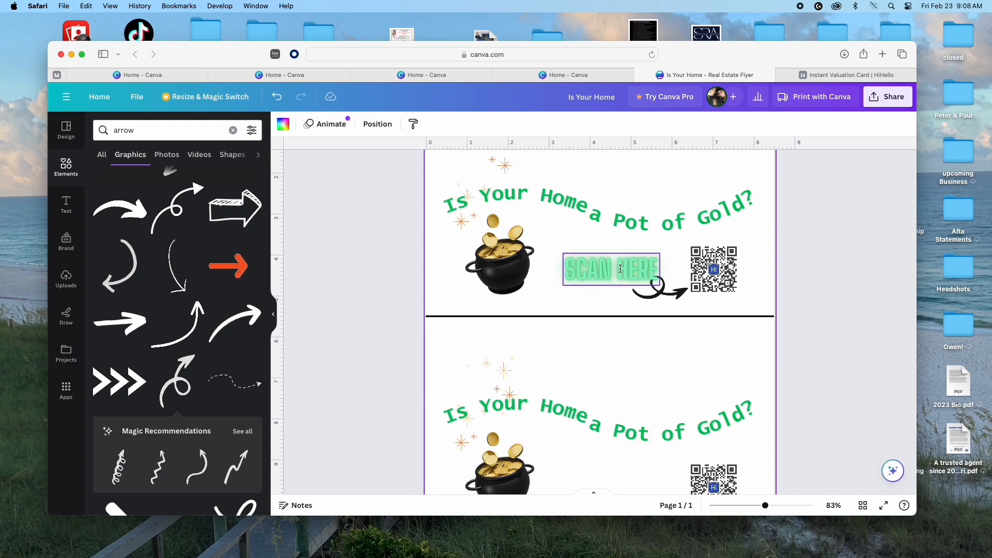
pyautogui.moveTo(617, 269); pyautogui.dragTo(624, 276)
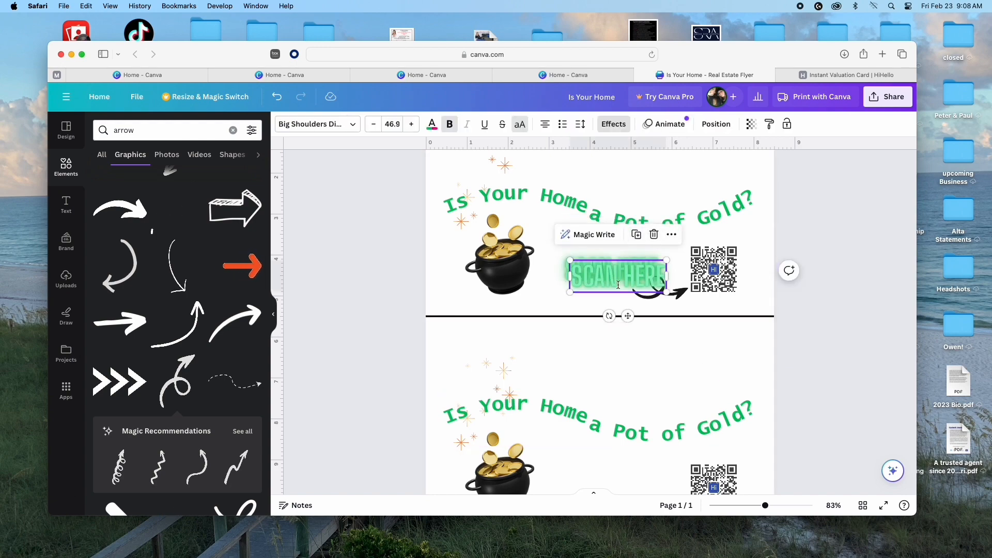
pyautogui.scroll(-2, 646, 356)
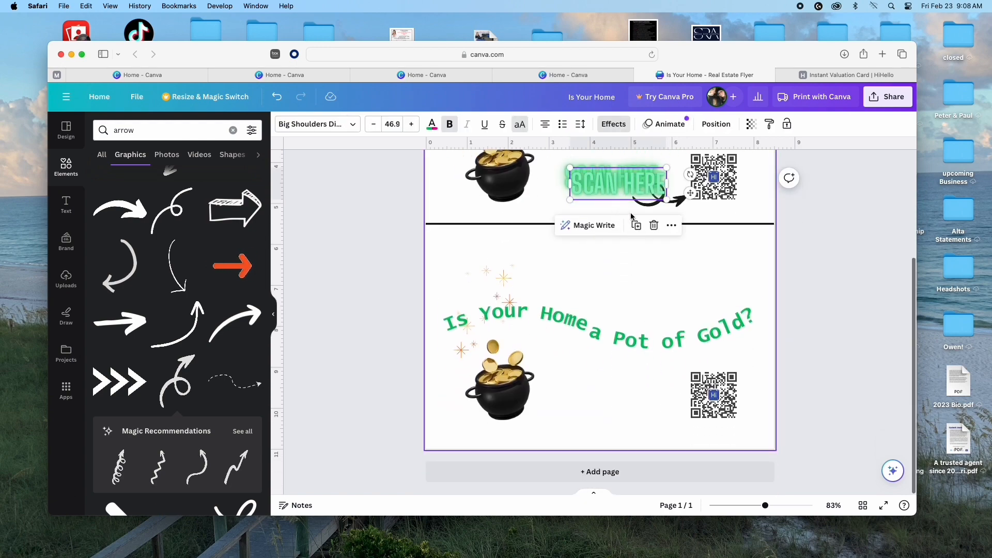
# Step: Place a SCAN HERE label beside the lower QR code and reposition the top curly arrow
pyautogui.click(622, 178)
pyautogui.click(602, 211)
pyautogui.click(602, 190)
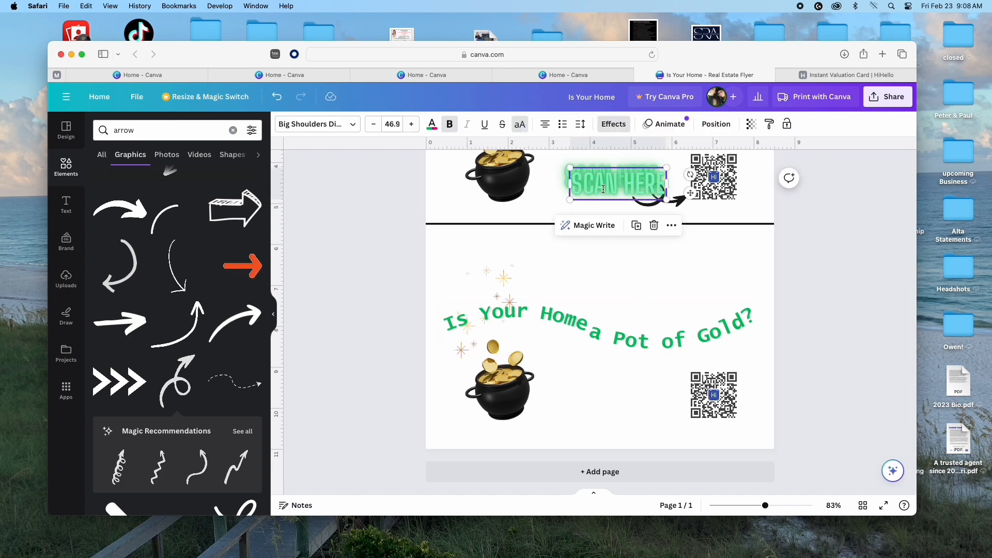
pyautogui.moveTo(603, 198); pyautogui.dragTo(598, 392)
pyautogui.click(658, 212)
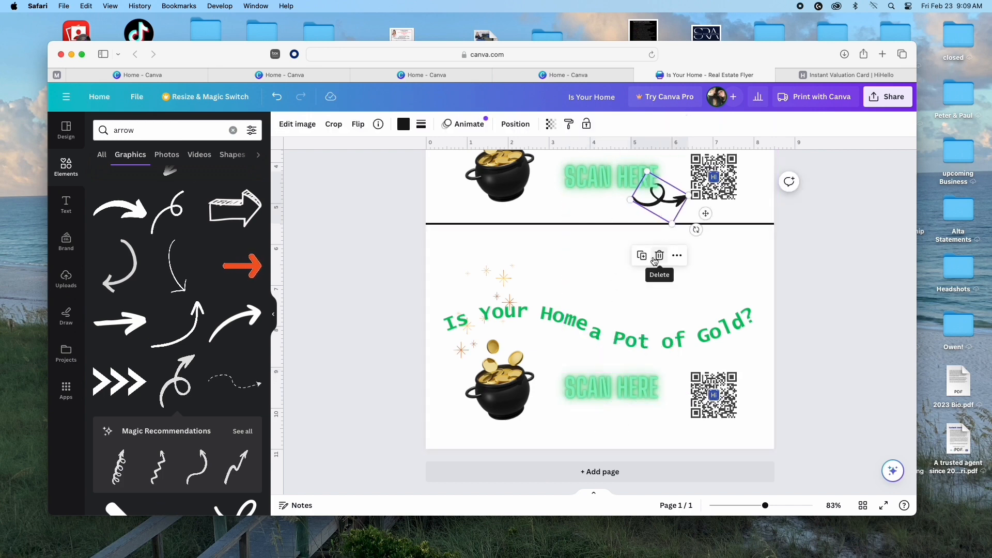
pyautogui.moveTo(672, 205); pyautogui.dragTo(656, 412)
# Step: Duplicate the curly arrow onto the lower postcard and send the copy one layer backward
pyautogui.click(648, 262)
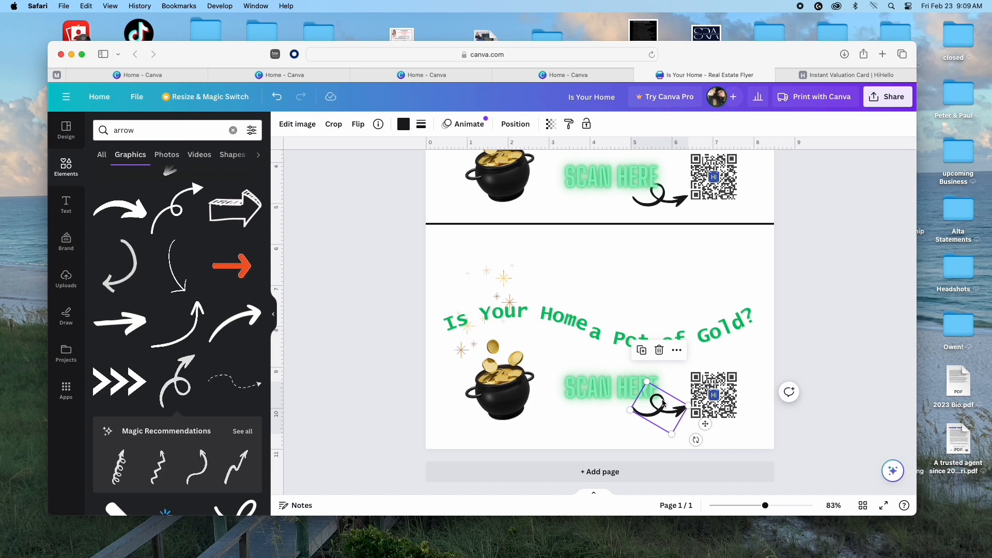
pyautogui.click(677, 351)
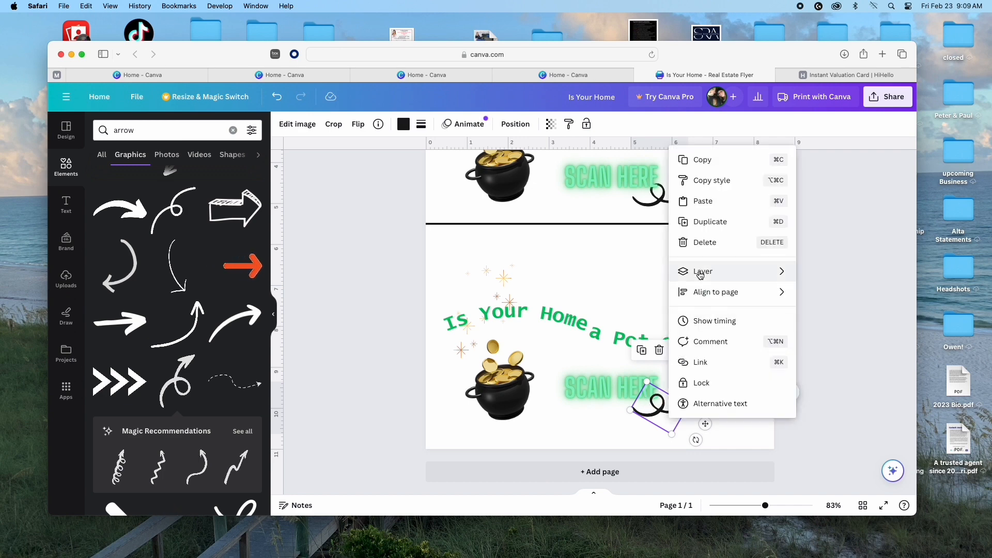
pyautogui.moveTo(701, 275)
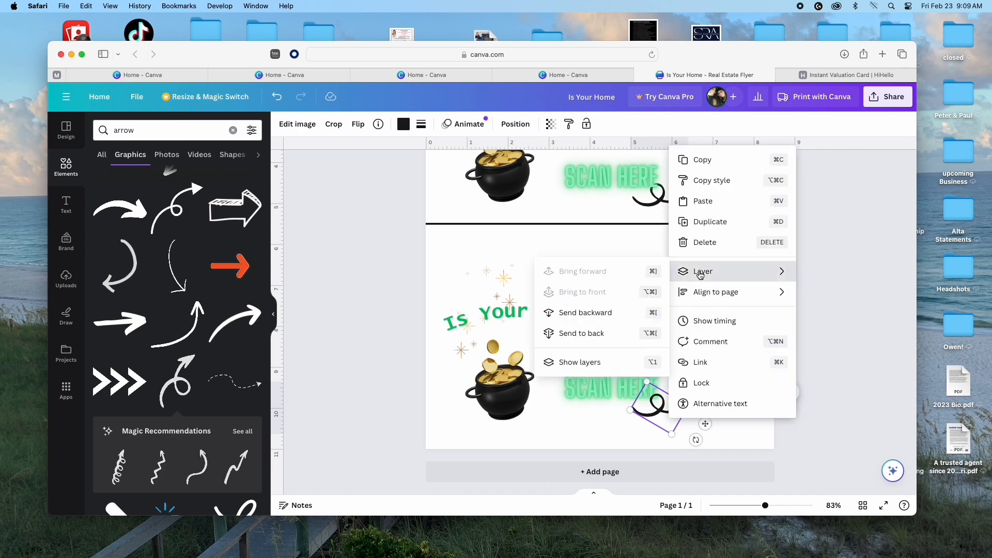
pyautogui.click(584, 313)
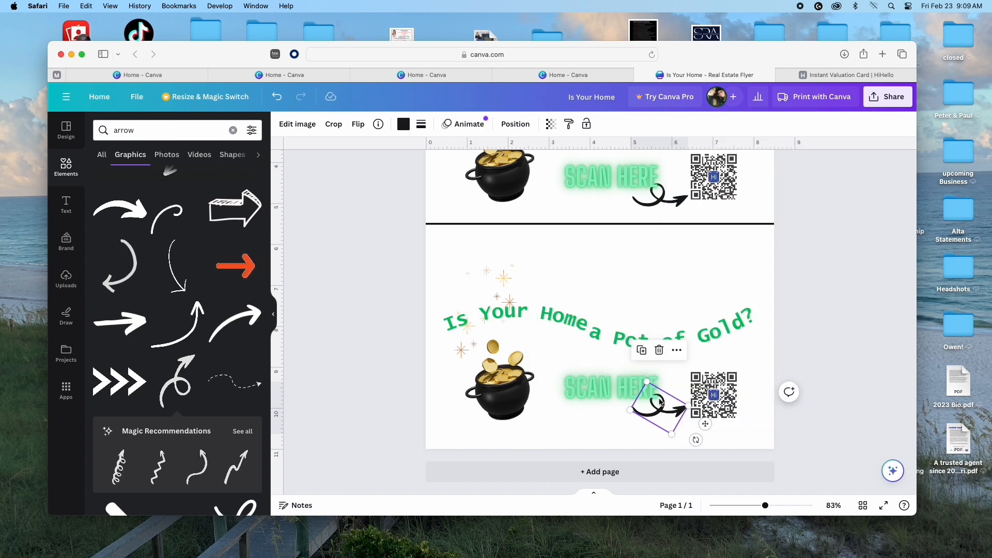
pyautogui.click(723, 353)
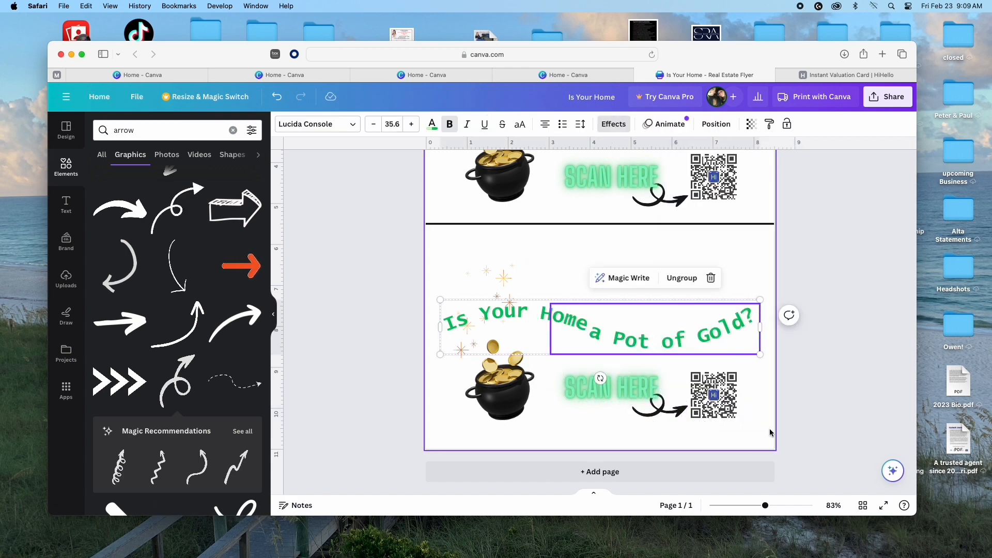
pyautogui.click(687, 445)
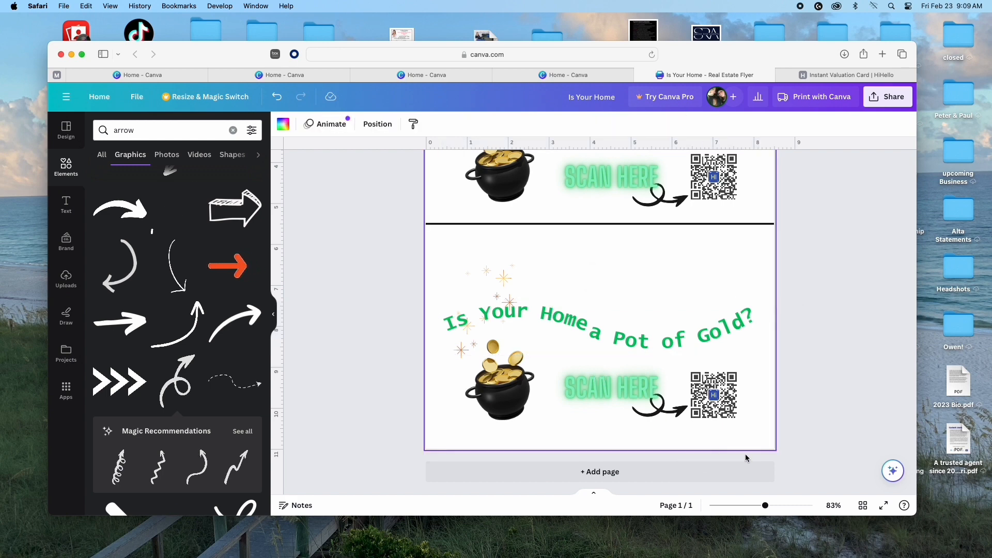
# Step: Review both postcard halves and reset the Elements panel from 'arrow' results to default suggestions
pyautogui.scroll(5, 552, 427)
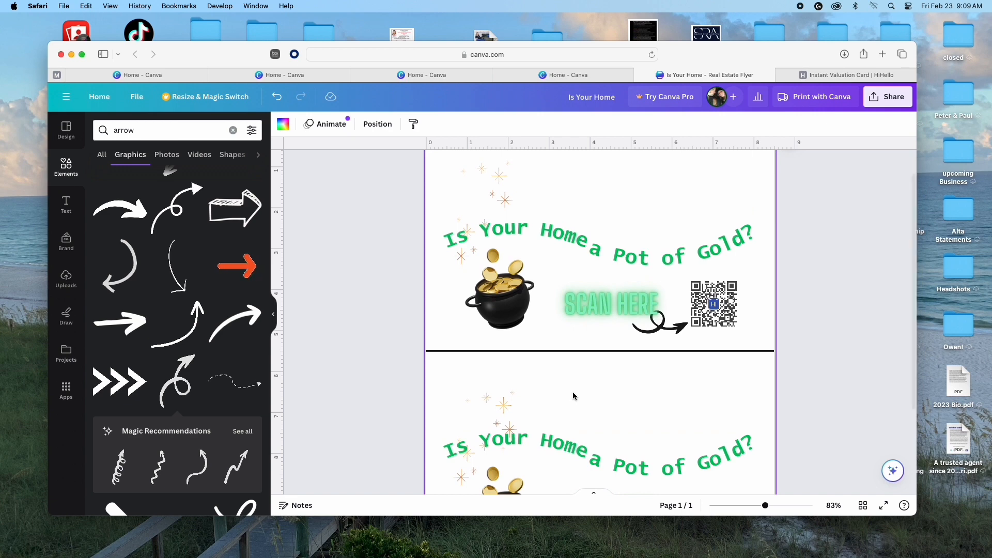
pyautogui.scroll(2, 573, 393)
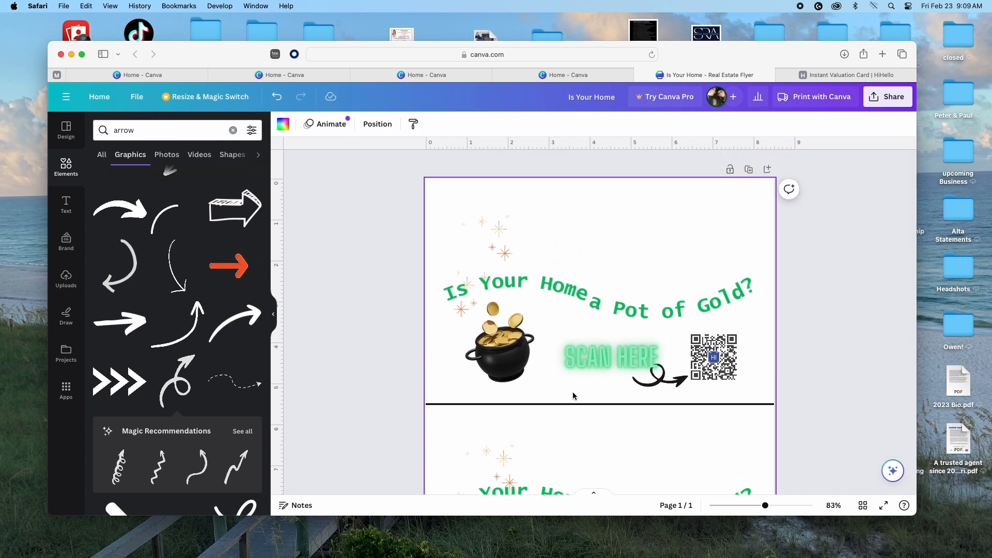
pyautogui.scroll(-4, 573, 396)
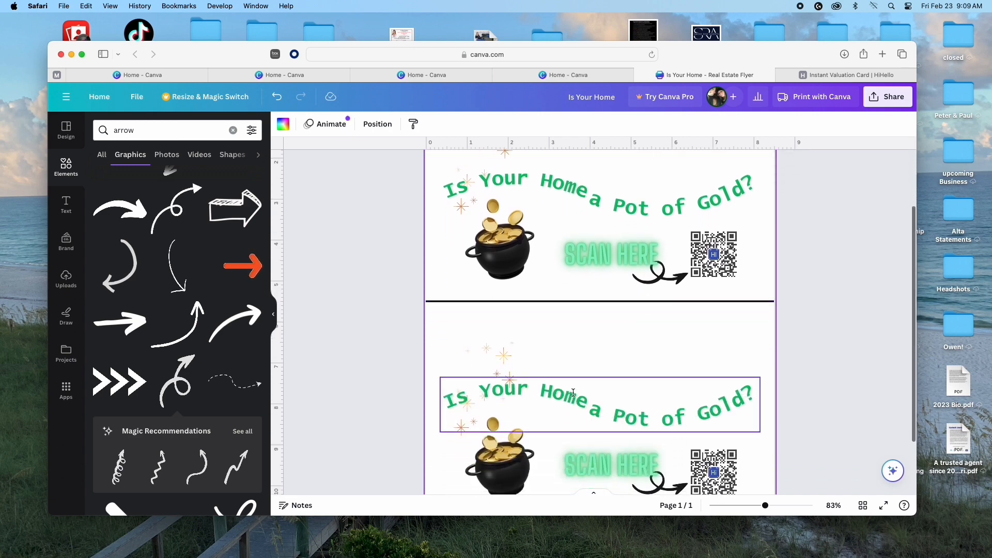
pyautogui.scroll(-3, 573, 393)
pyautogui.scroll(4, 573, 392)
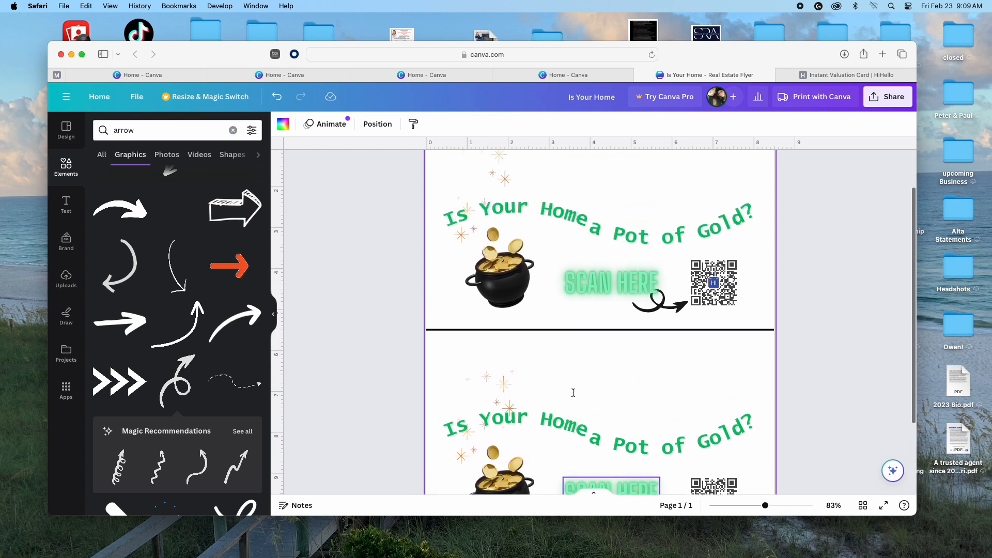
pyautogui.scroll(3, 573, 393)
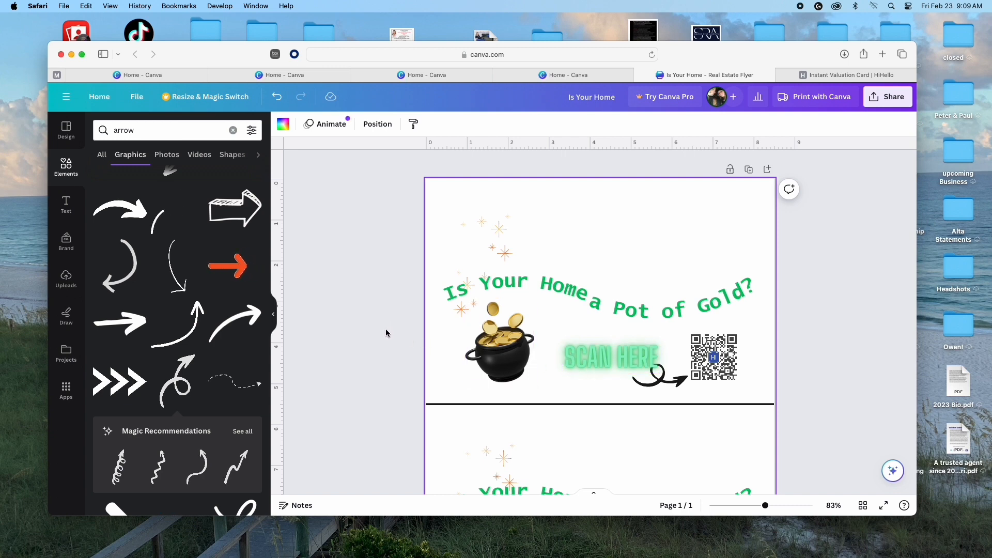
pyautogui.scroll(-5, 663, 350)
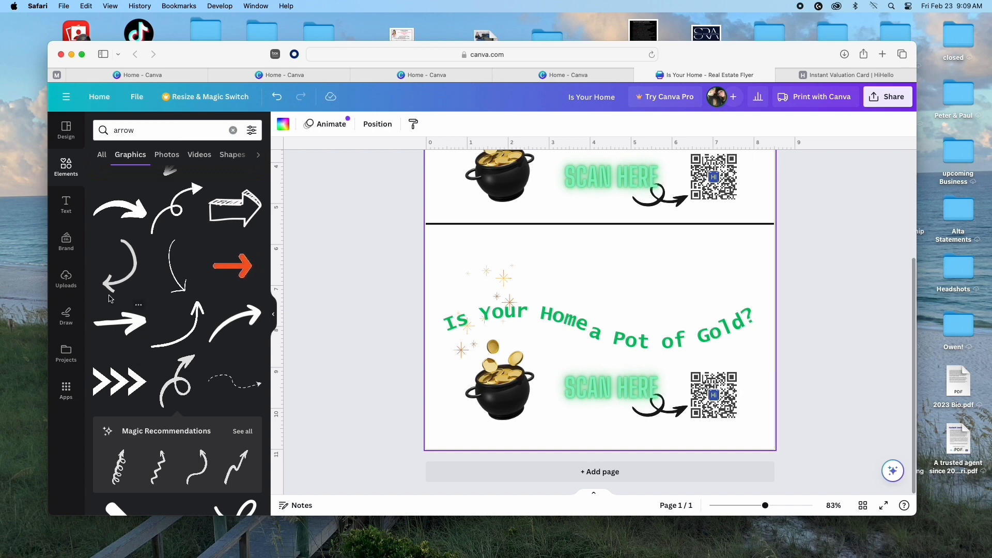
pyautogui.click(66, 166)
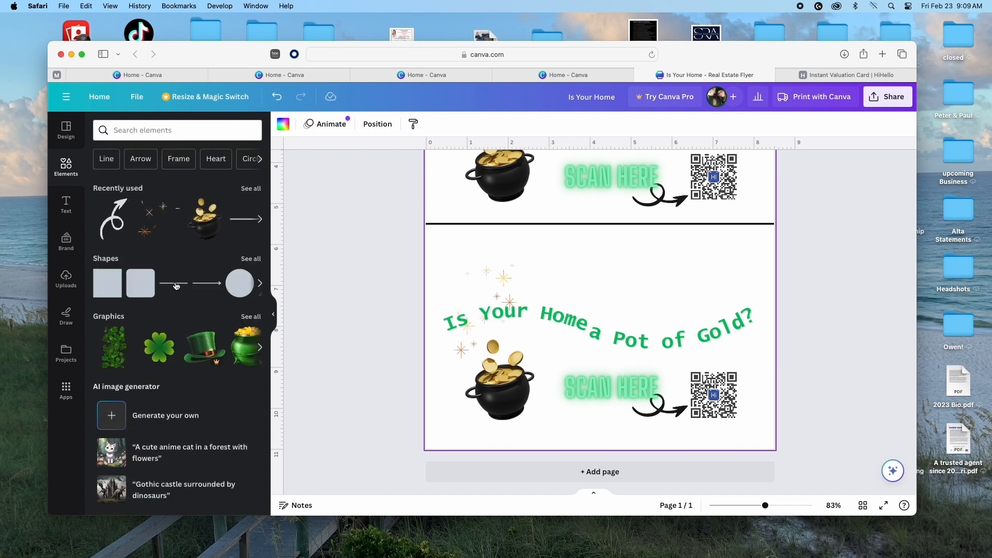
# Step: Add the large green shamrock graphic from the St. Patrick's Magic recommendations to the page
pyautogui.scroll(-1, 177, 286)
pyautogui.scroll(1, 176, 285)
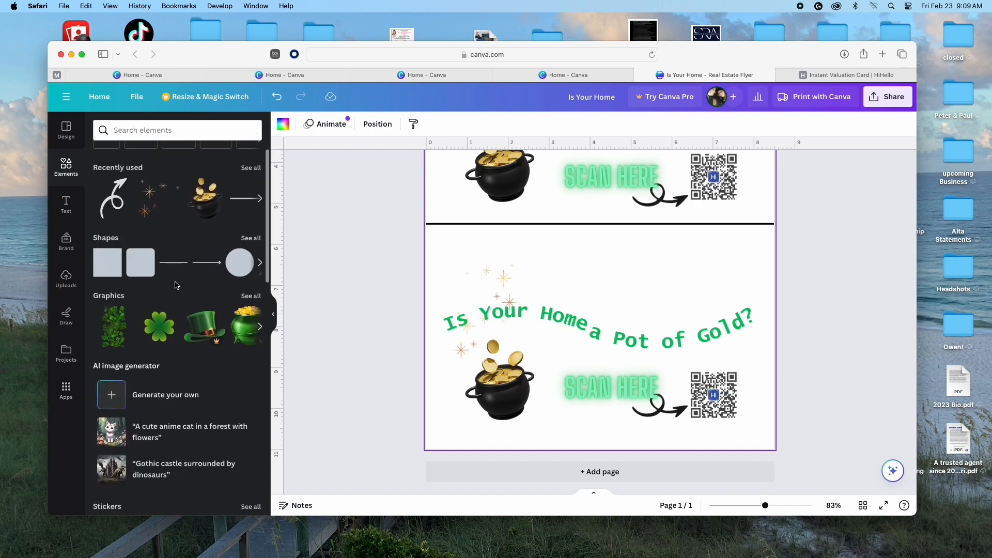
pyautogui.click(247, 300)
pyautogui.scroll(-4, 204, 329)
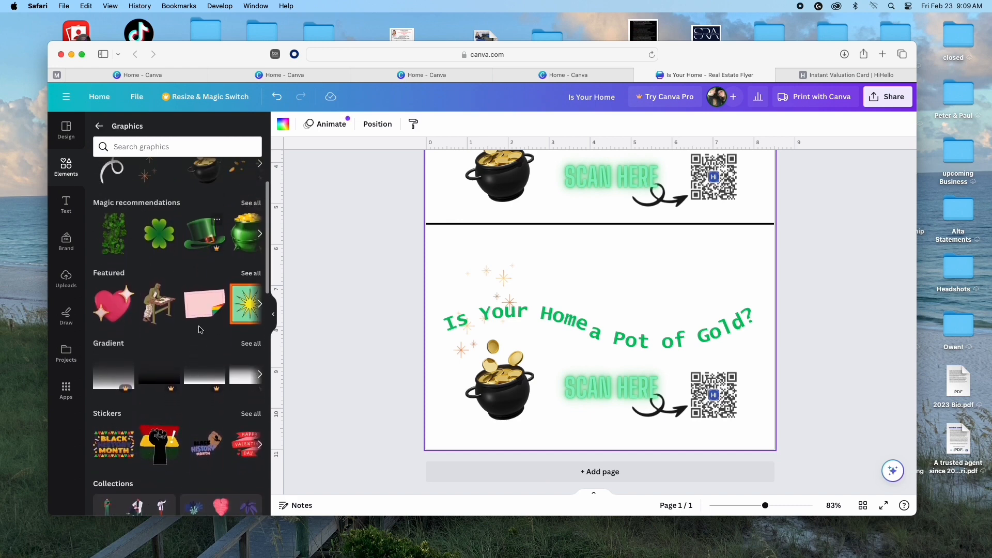
pyautogui.scroll(3, 200, 329)
pyautogui.click(250, 255)
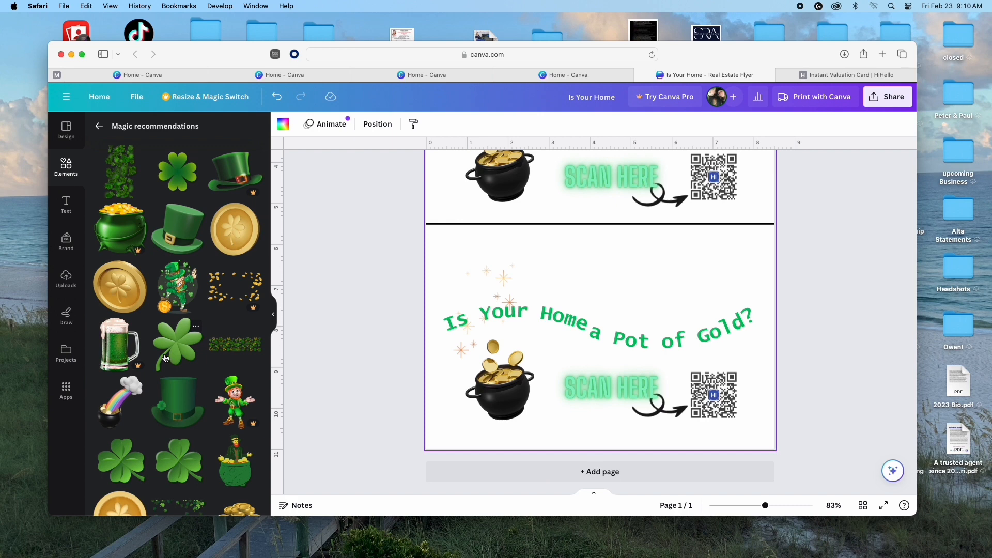
pyautogui.scroll(-2, 165, 358)
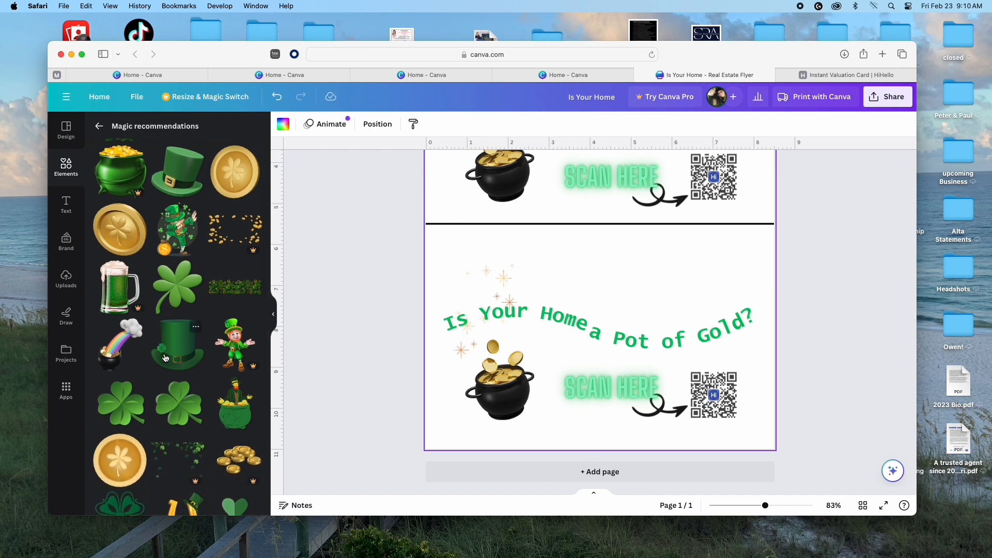
pyautogui.scroll(1, 146, 367)
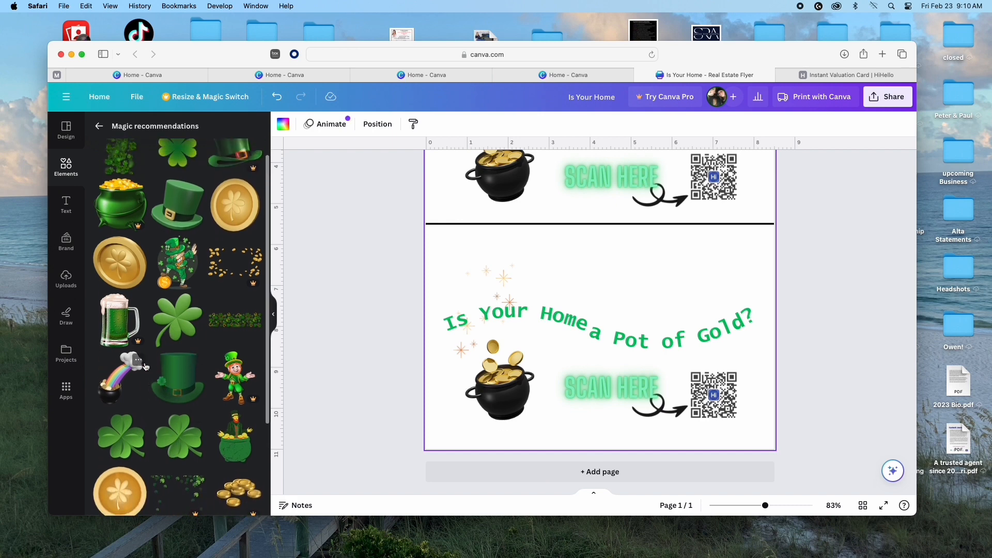
pyautogui.click(177, 331)
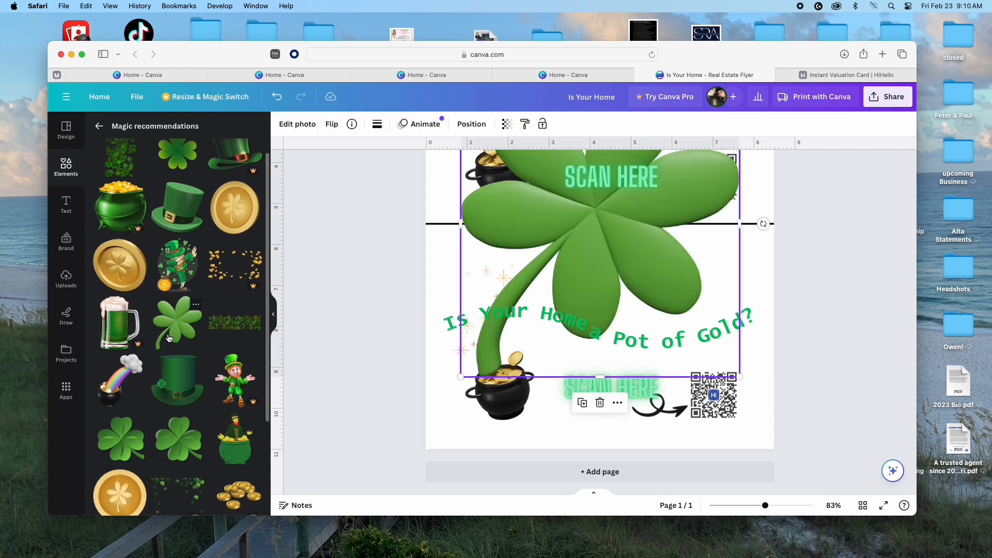
# Step: Shrink the shamrock to about 0.9 inch and move it above the 'Is Your Home a Pot of Gold?' headline
pyautogui.scroll(5, 521, 318)
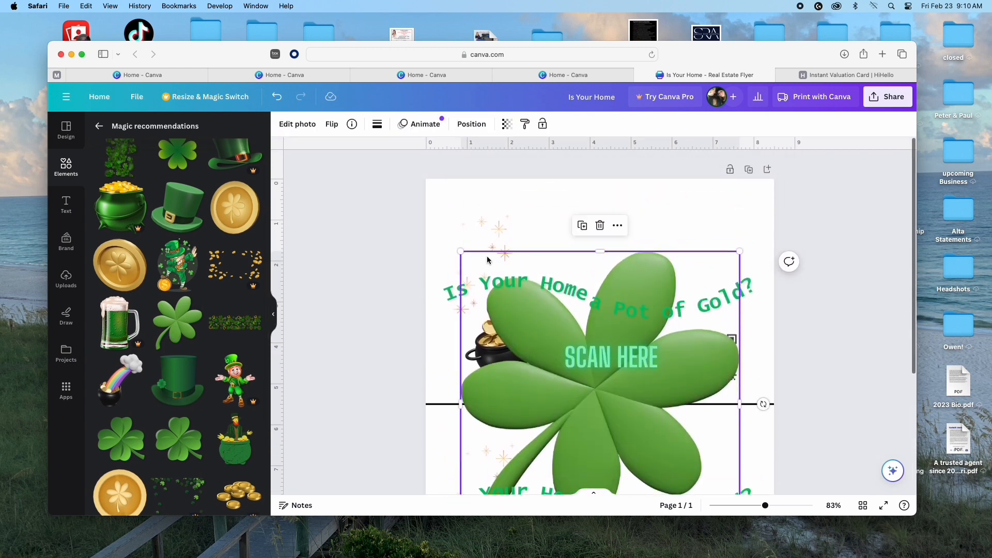
pyautogui.moveTo(460, 252); pyautogui.dragTo(663, 473)
pyautogui.scroll(-3, 593, 403)
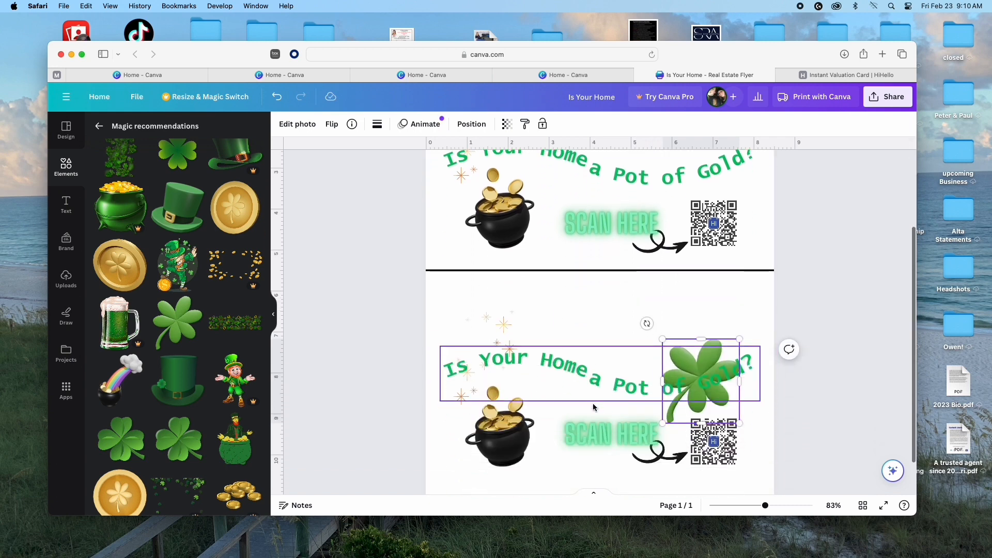
pyautogui.moveTo(731, 420); pyautogui.dragTo(659, 212)
pyautogui.scroll(2, 662, 241)
pyautogui.scroll(3, 667, 265)
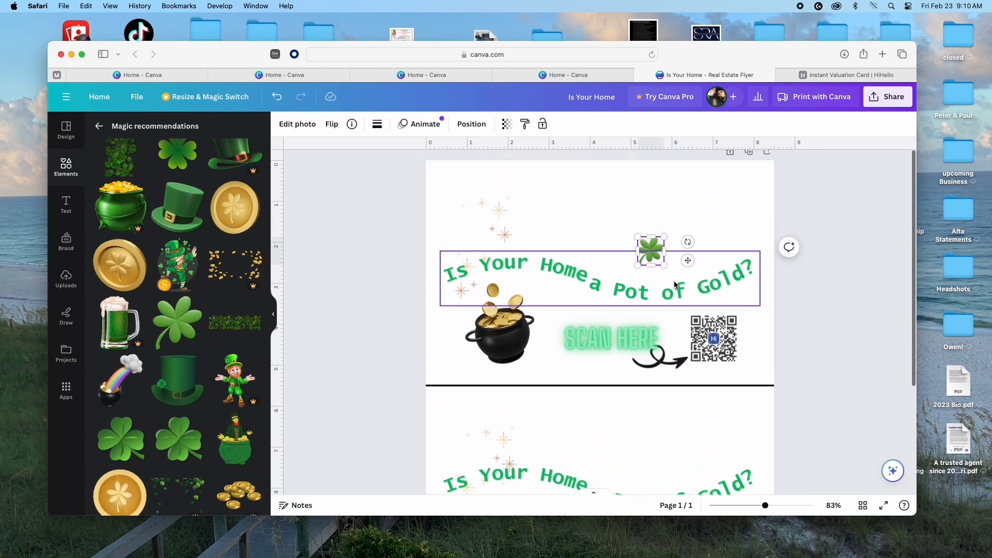
pyautogui.moveTo(655, 265); pyautogui.dragTo(609, 207)
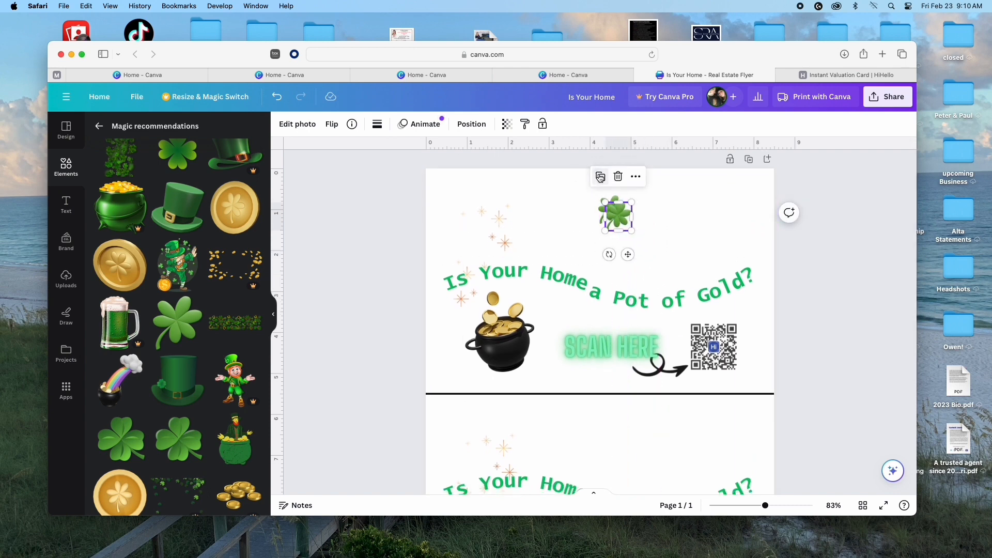
# Step: Make three copies of the shamrock, move one up to the right, and flip it vertically
pyautogui.click(595, 176)
pyautogui.click(613, 191)
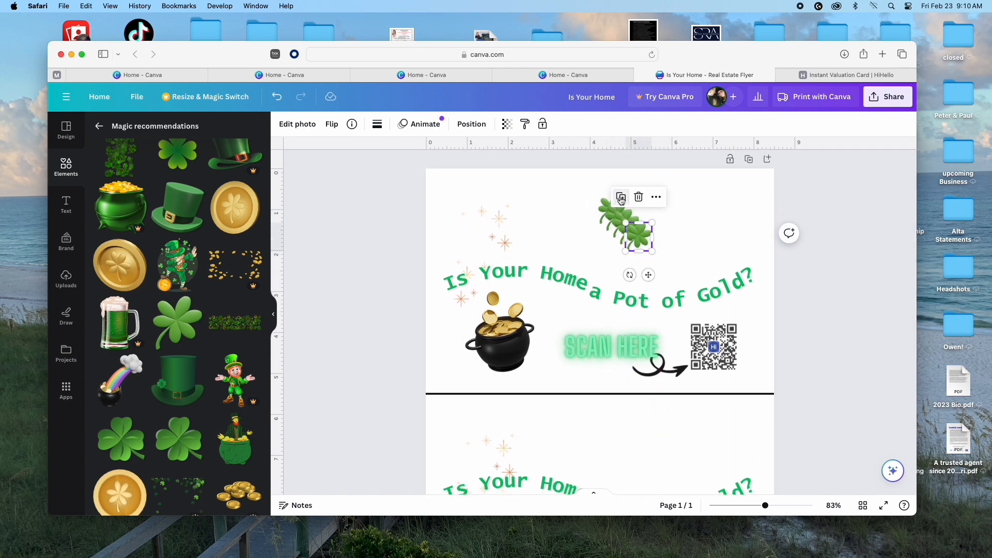
pyautogui.click(621, 197)
pyautogui.moveTo(641, 248); pyautogui.dragTo(705, 218)
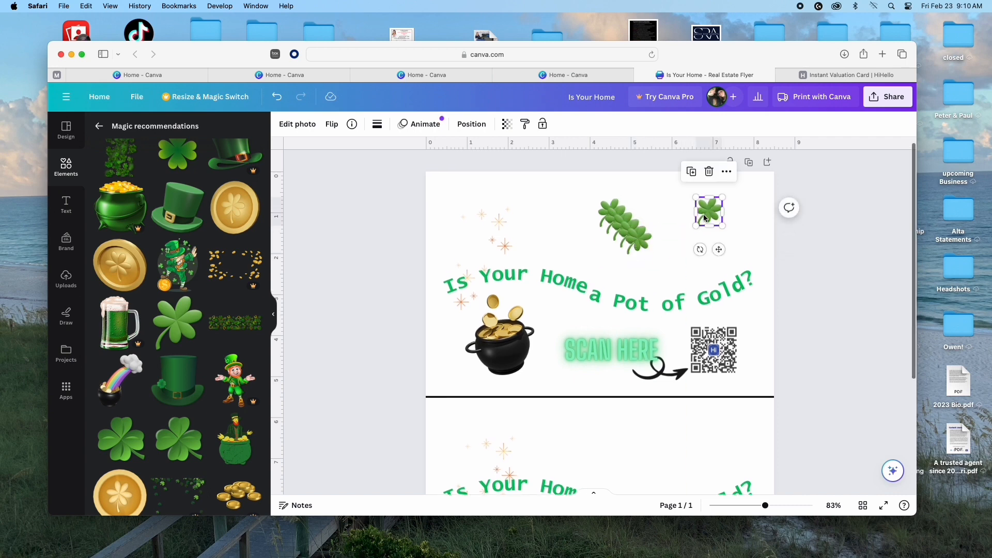
pyautogui.click(336, 126)
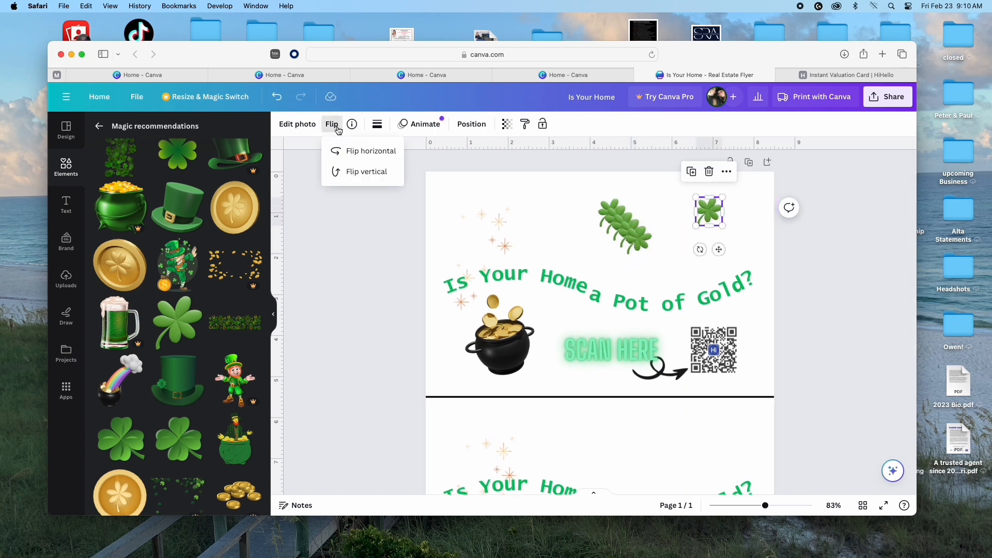
pyautogui.click(363, 173)
# Step: Mirror one small shamrock horizontally, turn another upright, and spread both rightward above the headline
pyautogui.click(640, 245)
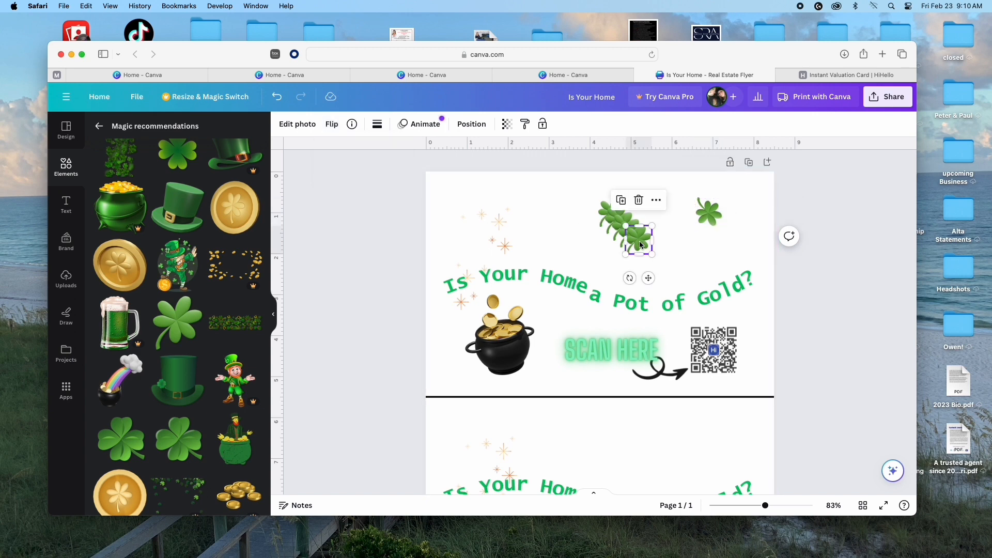
pyautogui.click(331, 125)
pyautogui.click(362, 152)
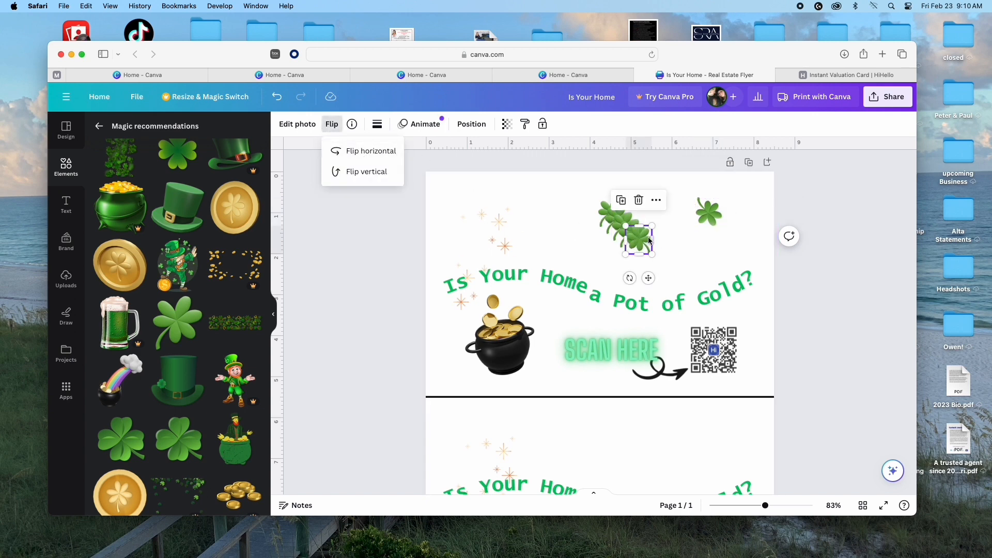
pyautogui.moveTo(649, 241); pyautogui.dragTo(693, 228)
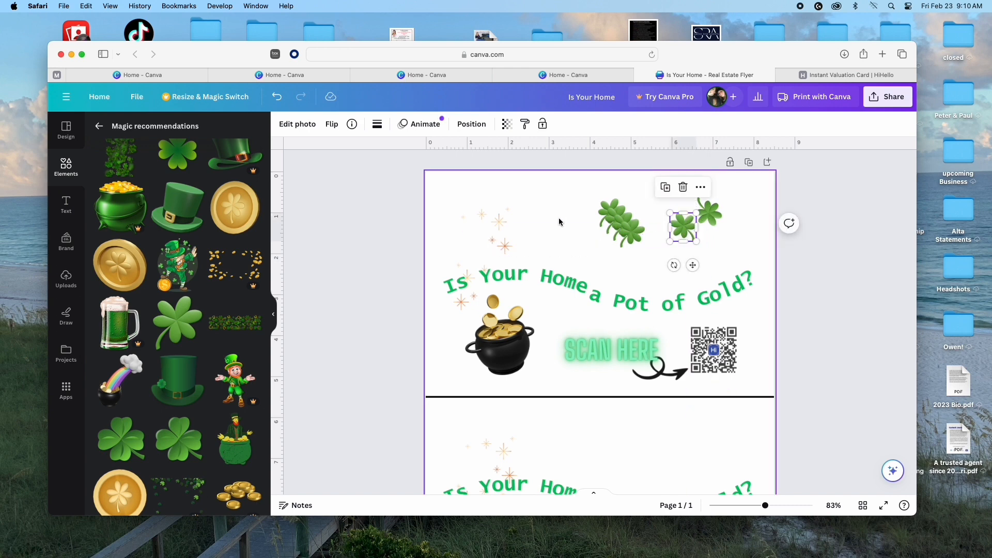
pyautogui.click(631, 237)
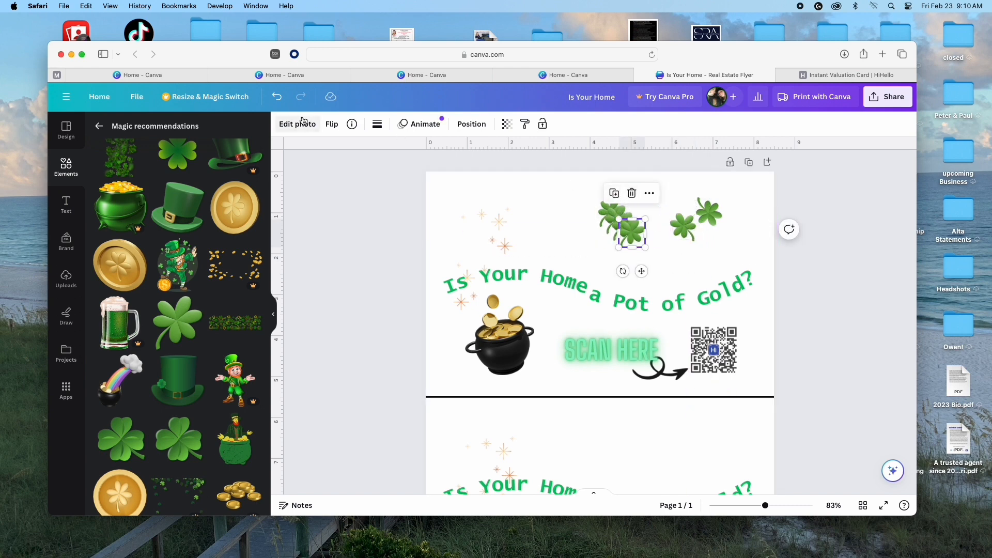
pyautogui.click(332, 124)
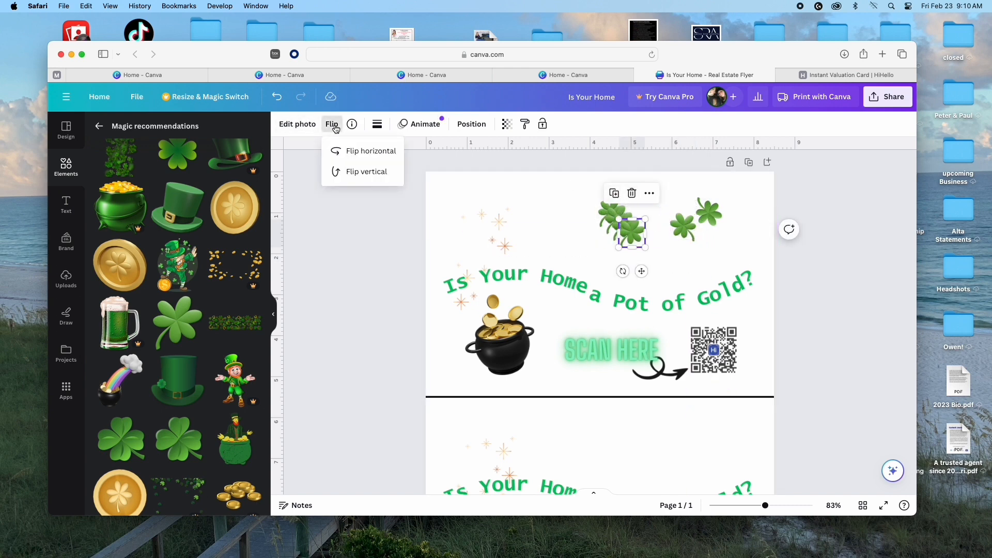
pyautogui.click(358, 173)
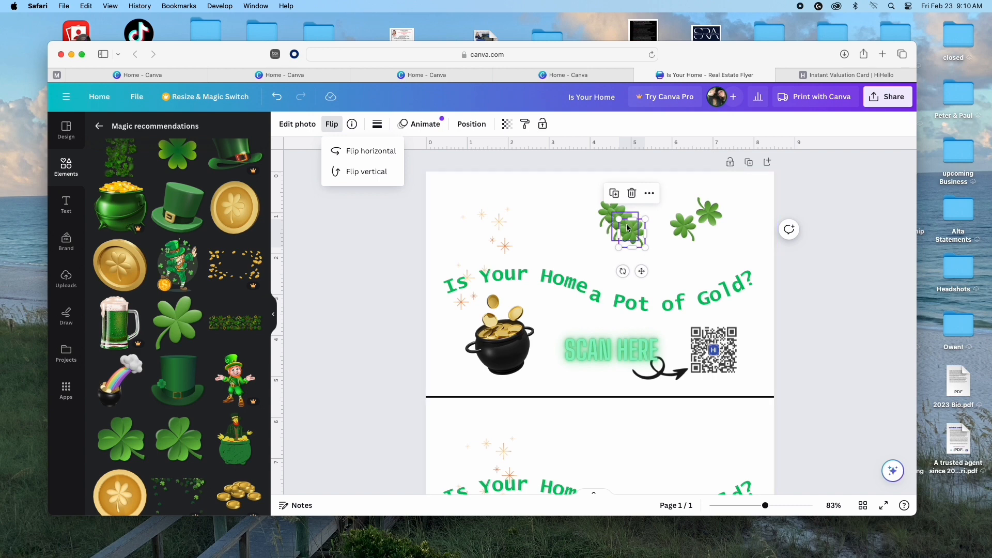
pyautogui.moveTo(639, 234); pyautogui.dragTo(745, 226)
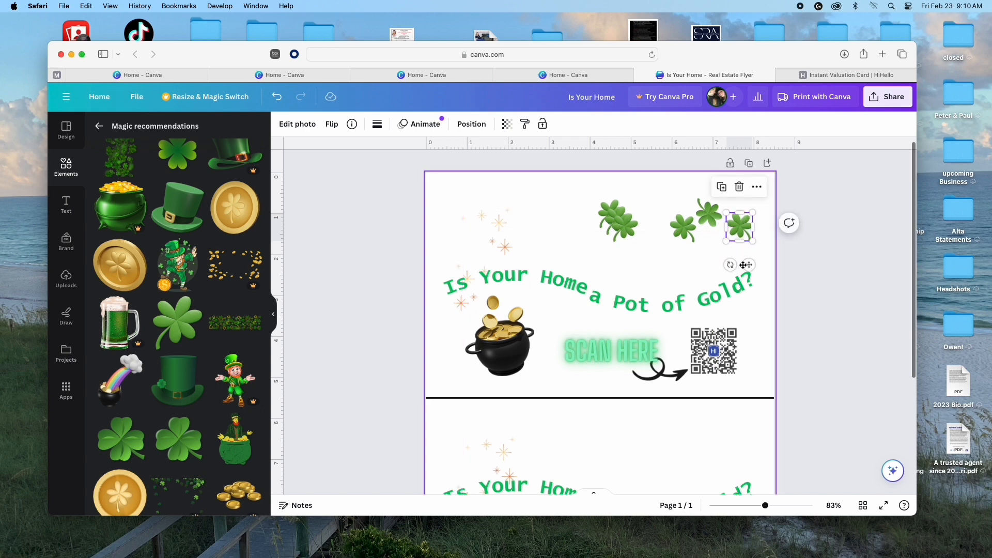
# Step: Rotate shamrocks to about 67° and 72°, then pull stacked copies down-right out of the cluster
pyautogui.moveTo(730, 265); pyautogui.dragTo(649, 243)
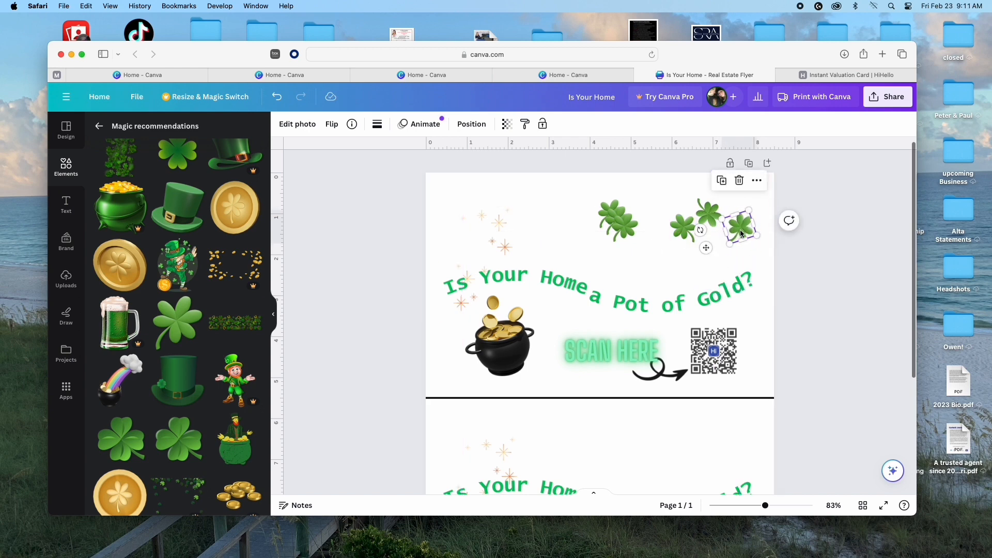
pyautogui.moveTo(741, 232); pyautogui.dragTo(716, 251)
pyautogui.moveTo(629, 229); pyautogui.dragTo(683, 258)
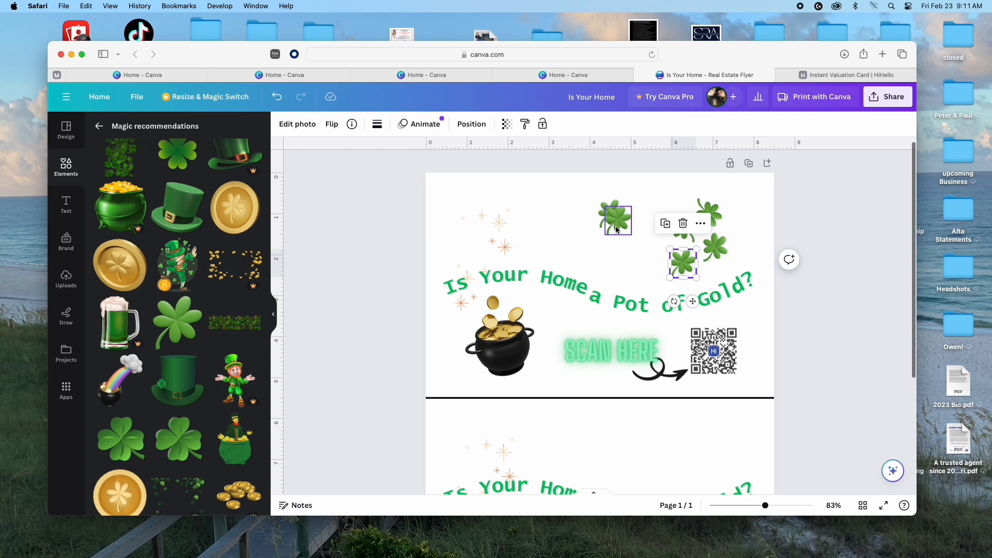
pyautogui.moveTo(612, 224); pyautogui.dragTo(651, 283)
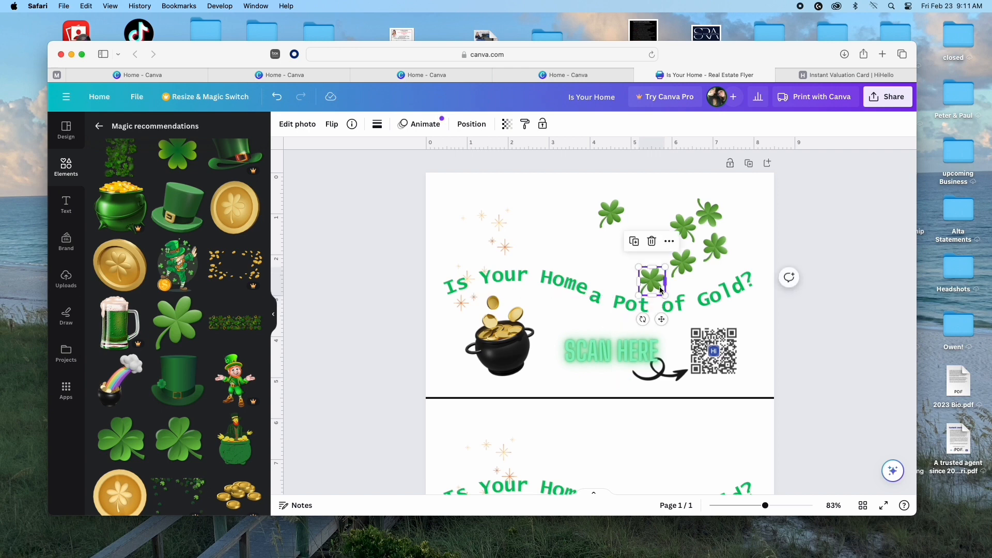
# Step: Mirror one shamrock horizontally and nudge it down onto the 'Pot of' words of the headline
pyautogui.click(329, 125)
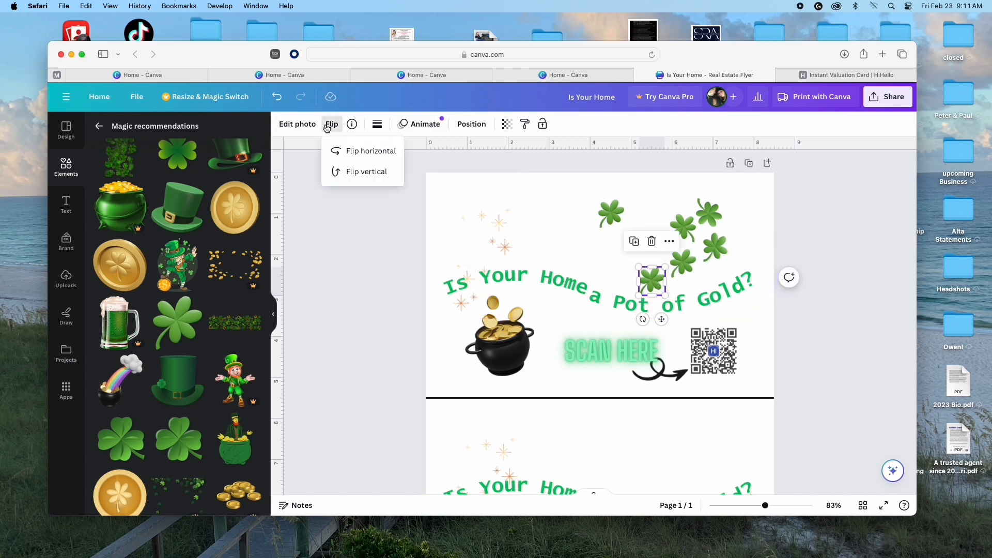
pyautogui.click(358, 153)
pyautogui.moveTo(659, 279); pyautogui.dragTo(659, 295)
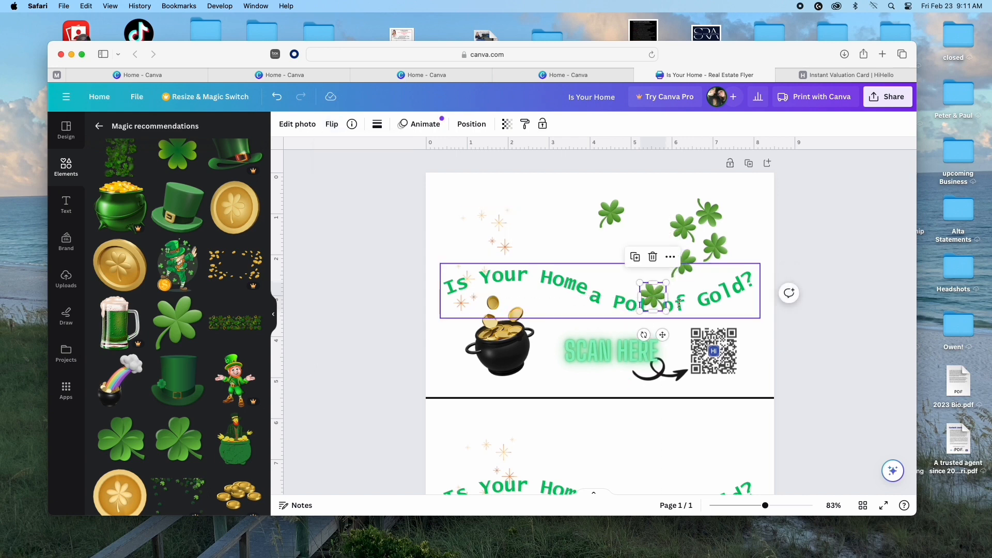
pyautogui.click(675, 324)
pyautogui.click(654, 301)
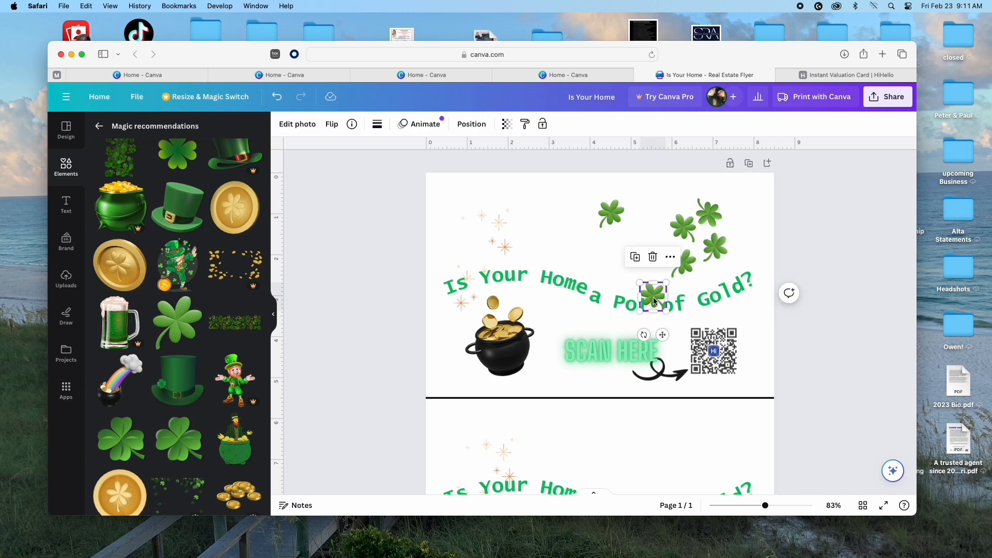
pyautogui.click(670, 257)
# Step: Send the headline shamrock one layer backward and nudge it into place
pyautogui.moveTo(692, 273)
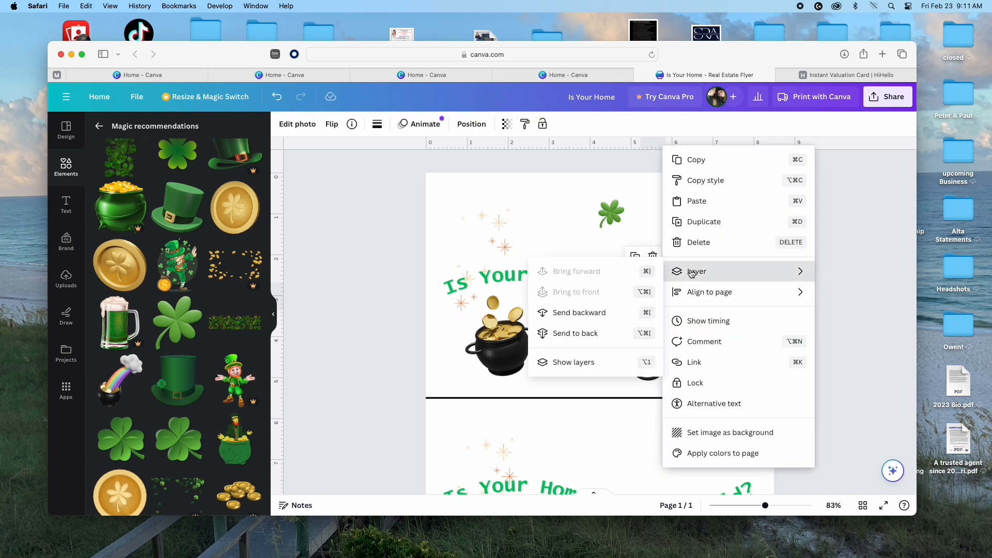
pyautogui.click(593, 314)
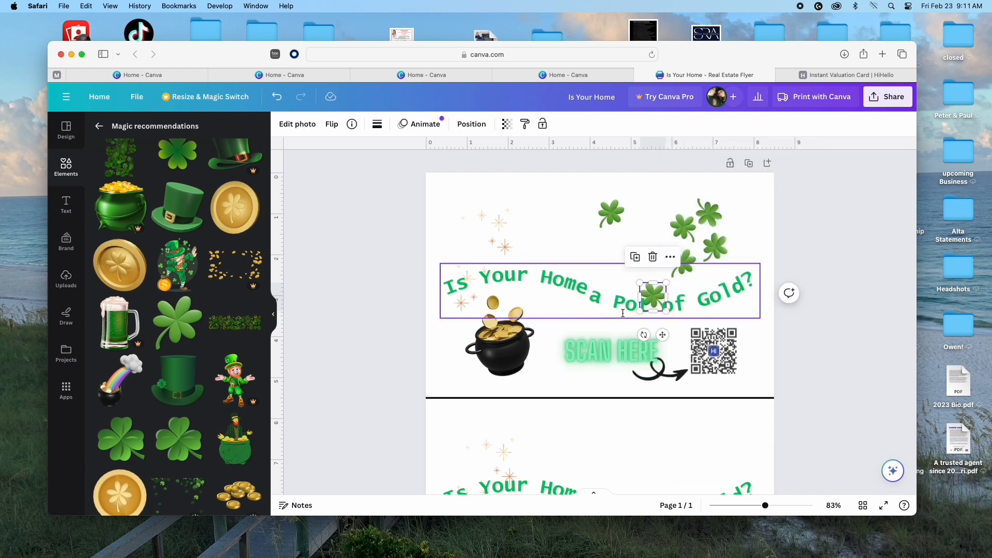
pyautogui.hotkey('shift', 'Down')
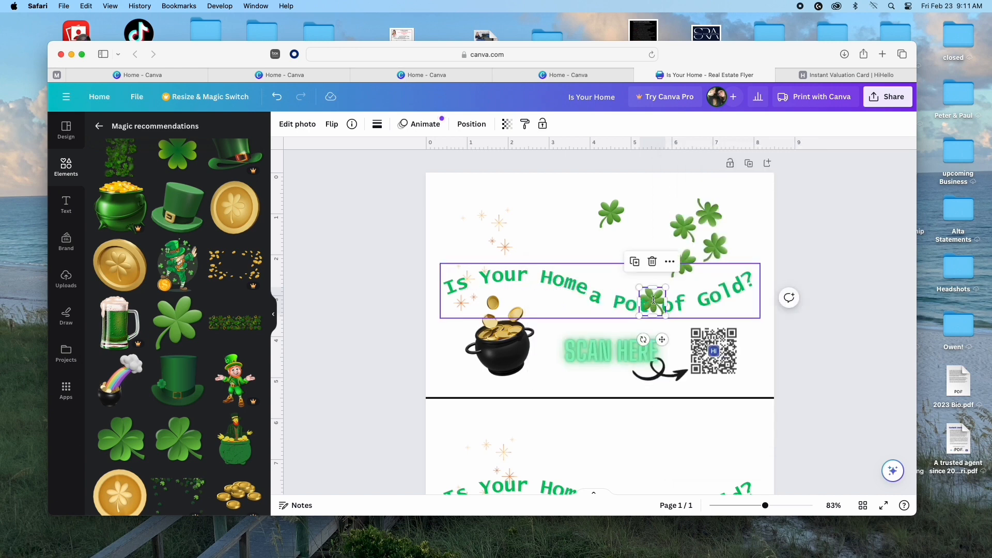
pyautogui.moveTo(653, 300); pyautogui.dragTo(653, 295)
# Step: Move the curved 'Is Your Home a Pot of Gold?' headline up above the pot and QR code
pyautogui.click(653, 295)
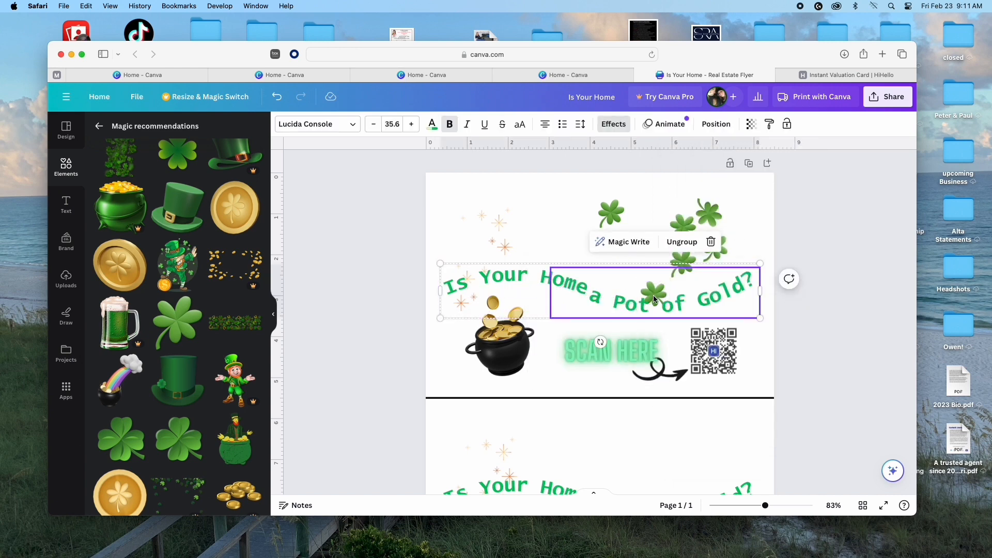
pyautogui.doubleClick(655, 291)
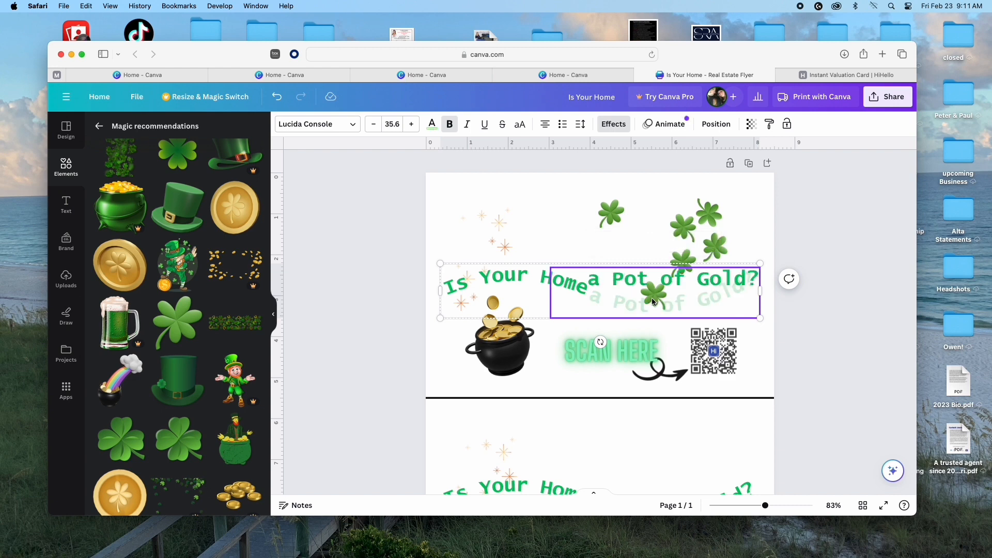
pyautogui.click(670, 338)
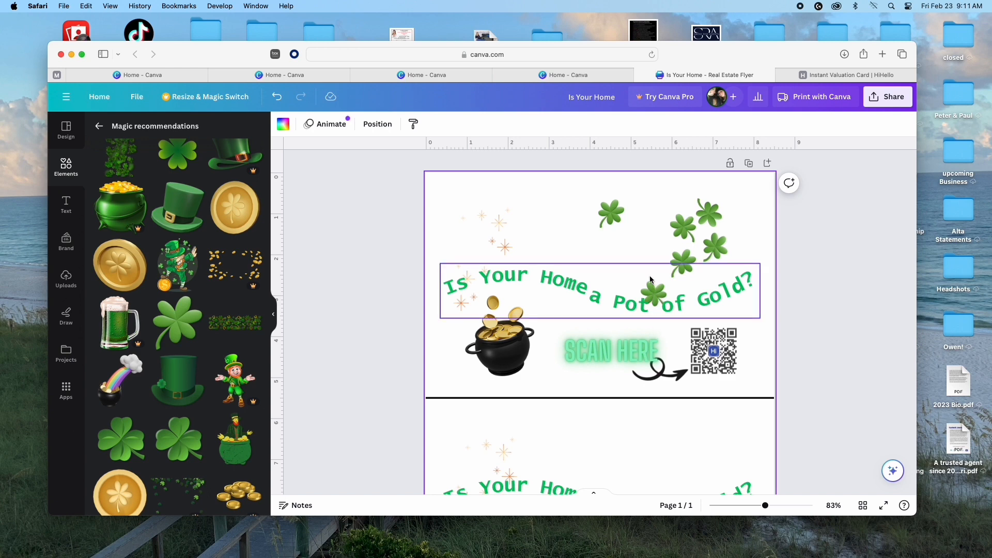
pyautogui.moveTo(623, 275); pyautogui.dragTo(647, 261)
pyautogui.click(740, 268)
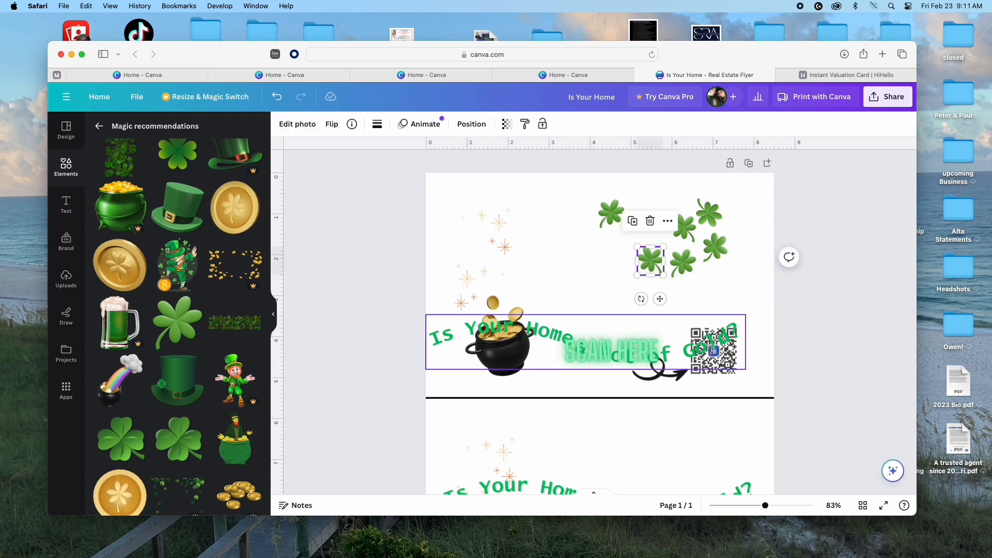
pyautogui.moveTo(714, 350); pyautogui.dragTo(723, 299)
# Step: Center the 'Is Your Home a Pot of Gold?' headline horizontally on the page
pyautogui.click(709, 128)
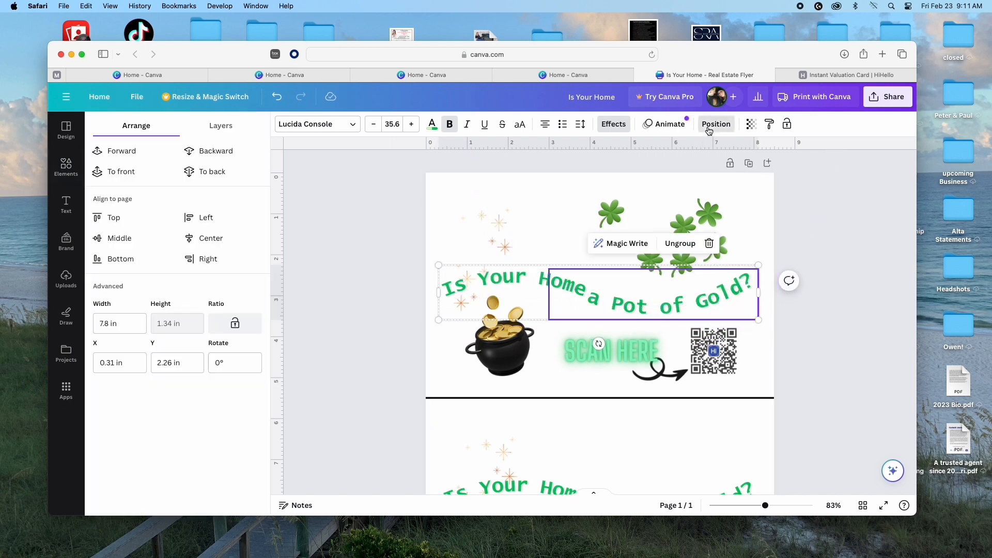
pyautogui.click(201, 241)
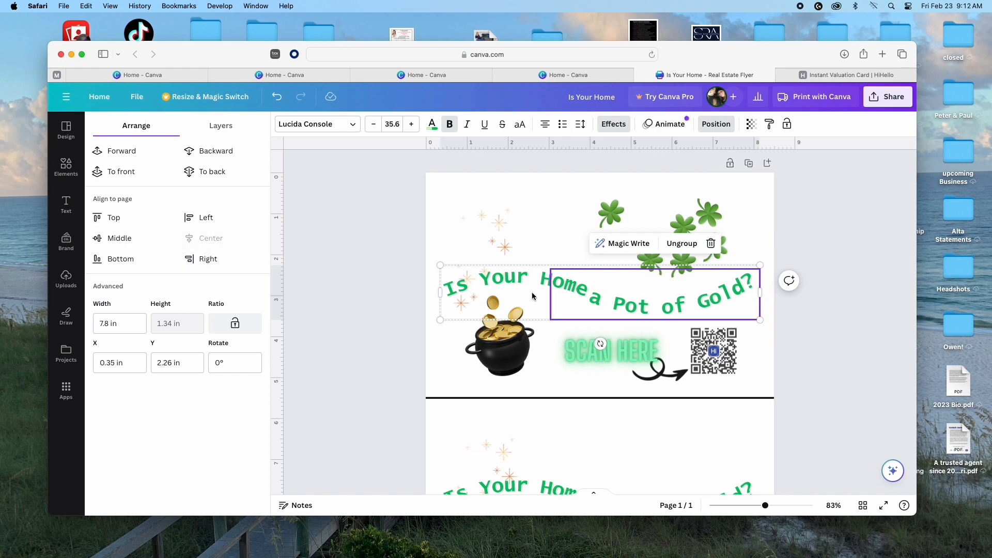
pyautogui.click(560, 203)
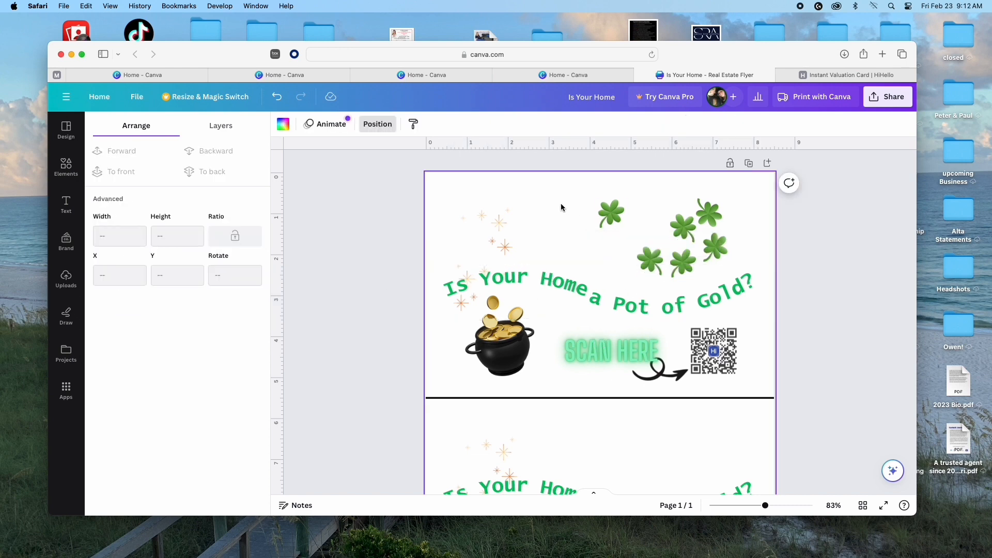
# Step: Move a clover into the deleted clover's spot and make it slightly see-through
pyautogui.click(648, 258)
pyautogui.moveTo(648, 259)
pyautogui.mouseDown()
pyautogui.moveTo(634, 259)
pyautogui.moveTo(641, 271)
pyautogui.moveTo(643, 263)
pyautogui.mouseUp()
pyautogui.click(643, 231)
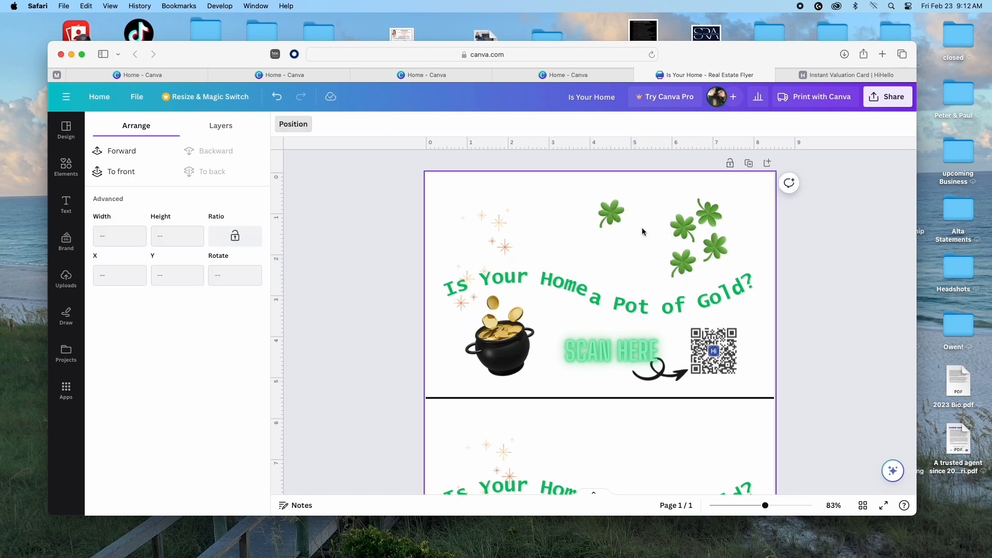
pyautogui.moveTo(614, 213); pyautogui.dragTo(650, 265)
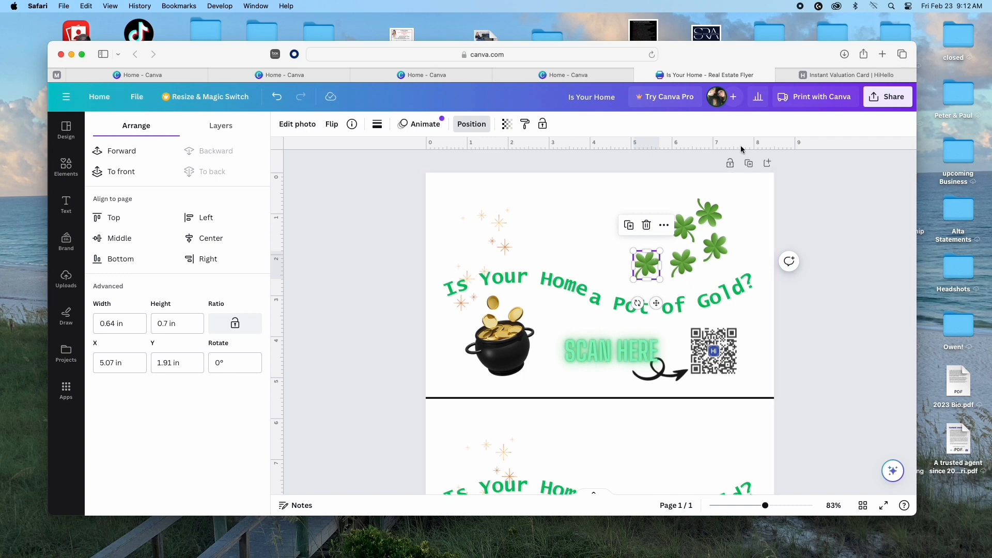
pyautogui.click(508, 126)
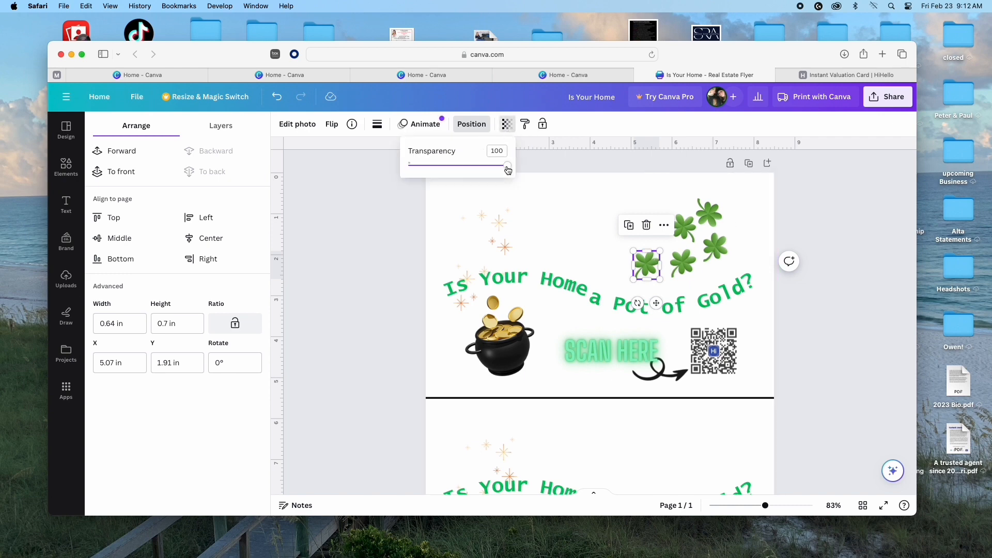
pyautogui.moveTo(508, 170); pyautogui.dragTo(493, 170)
# Step: Shift clovers up and to the right and lower another clover's transparency to about 85
pyautogui.moveTo(646, 264); pyautogui.dragTo(684, 225)
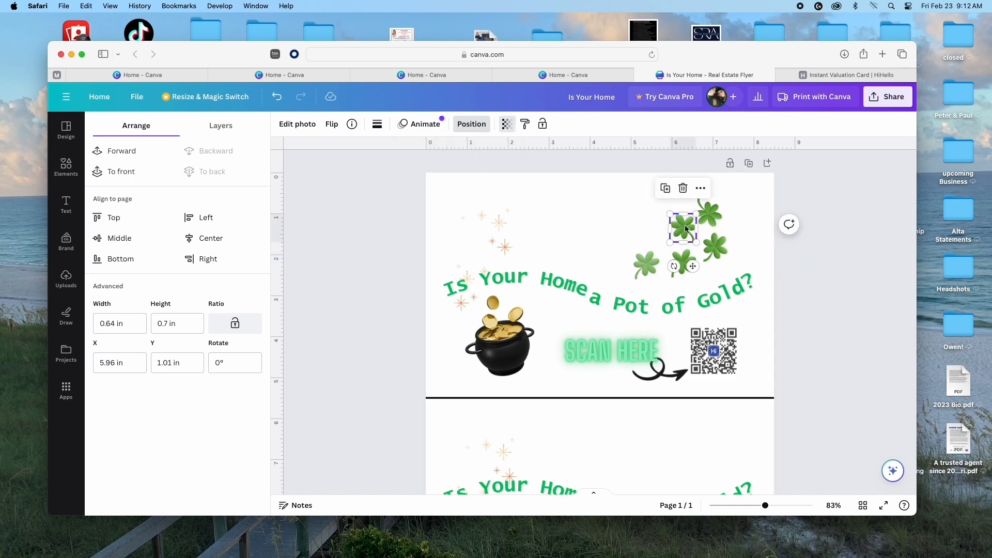
pyautogui.click(507, 124)
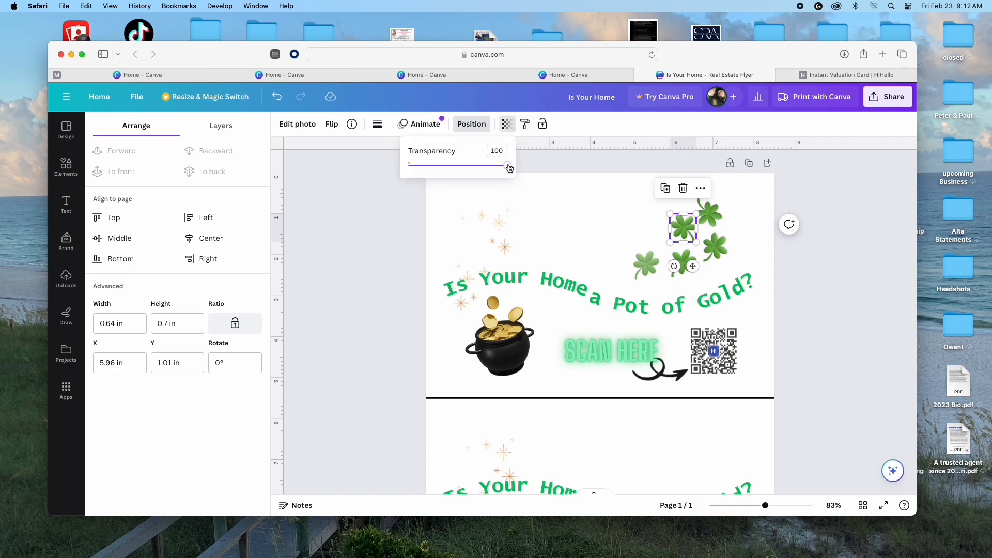
pyautogui.moveTo(503, 168); pyautogui.dragTo(492, 168)
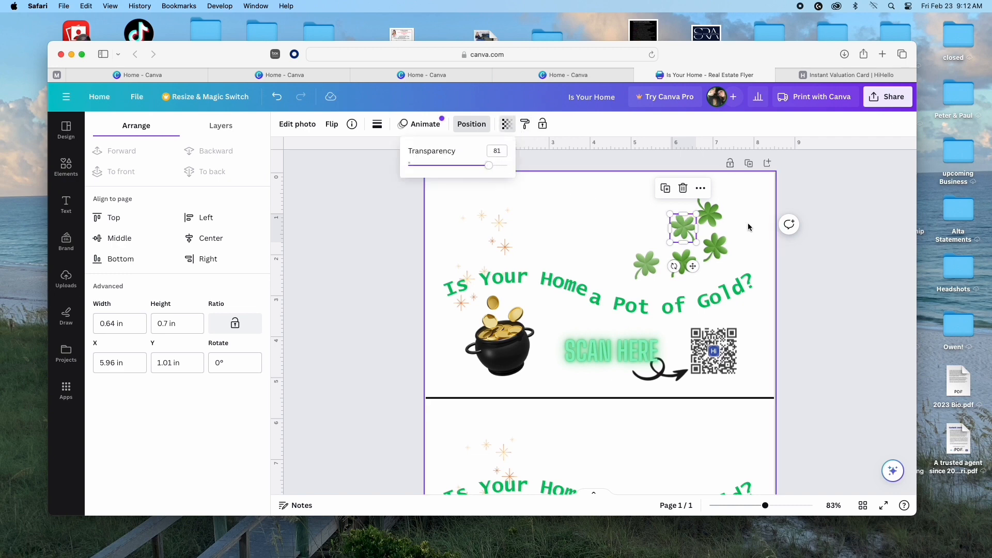
pyautogui.moveTo(712, 215); pyautogui.dragTo(720, 204)
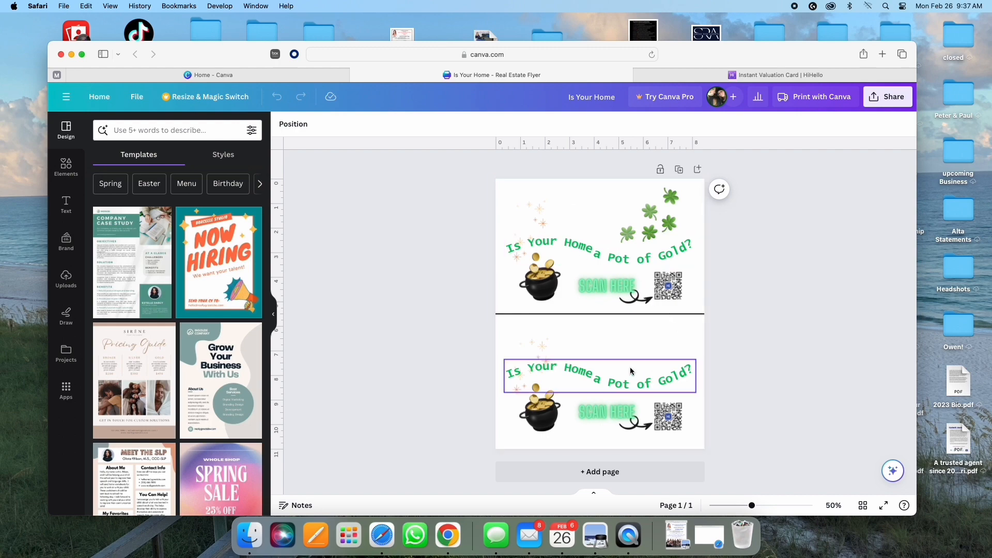
# Step: Add a blank second page and place a straight line from Elements on it
pyautogui.click(595, 473)
pyautogui.click(66, 167)
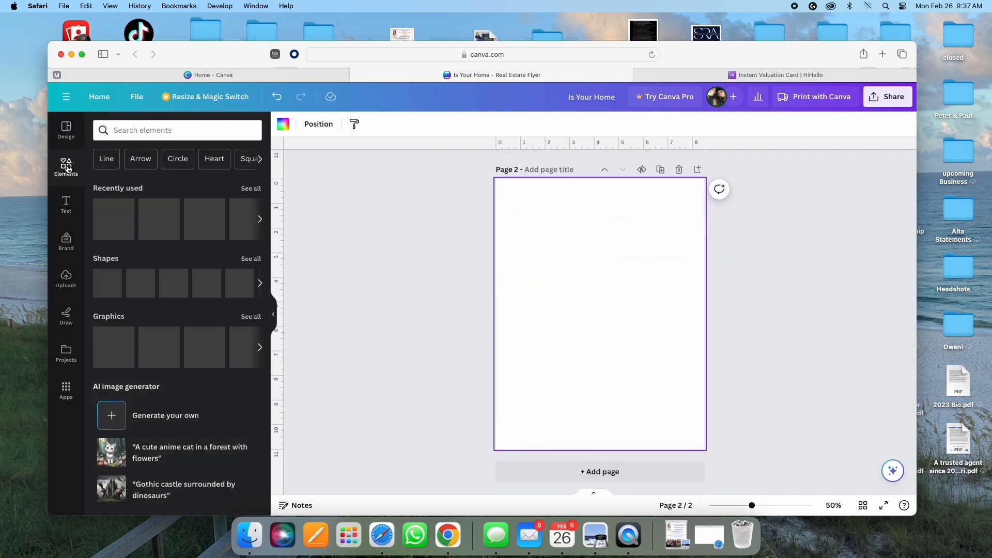
pyautogui.click(176, 285)
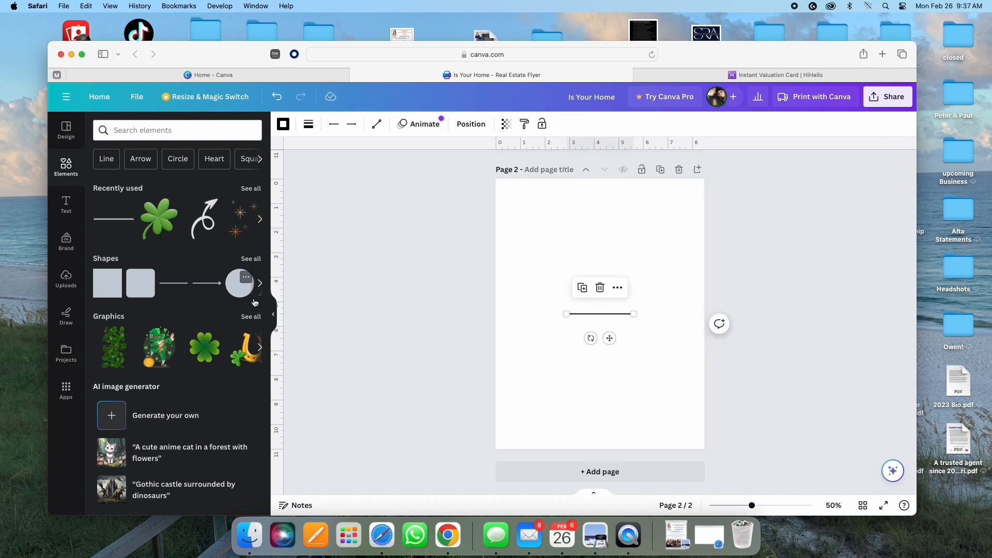
pyautogui.click(275, 318)
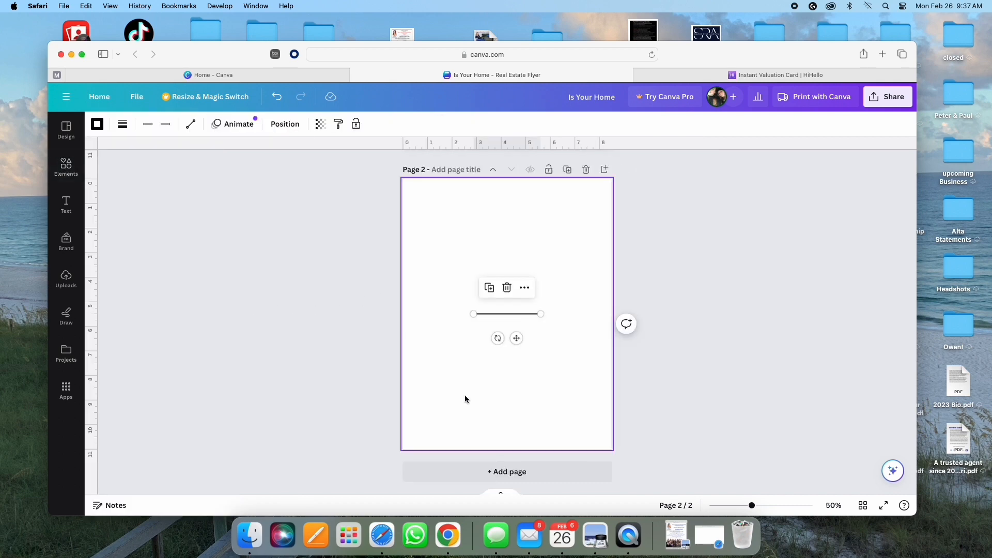
pyautogui.moveTo(778, 505); pyautogui.dragTo(781, 505)
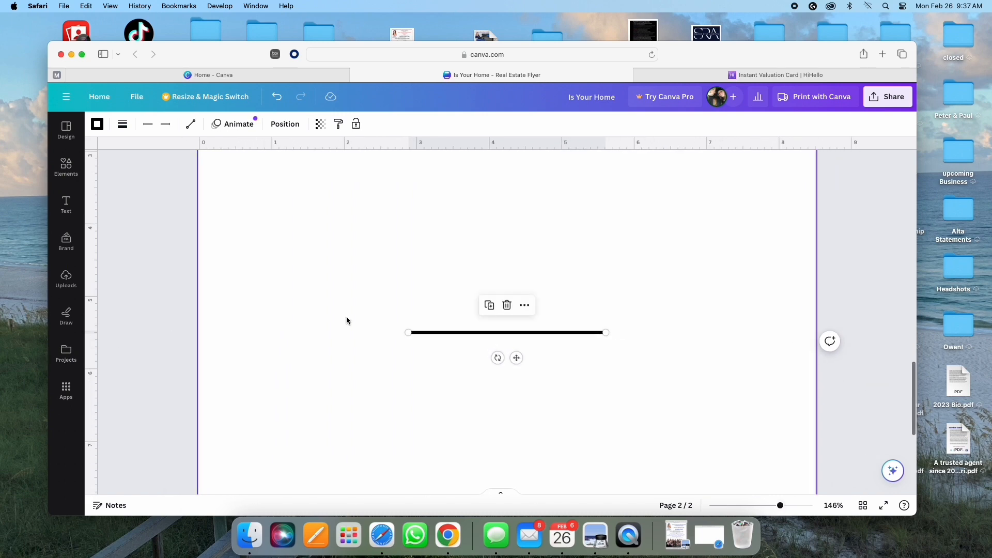
# Step: Stretch the black line out to the page's left and right edges
pyautogui.moveTo(408, 332); pyautogui.dragTo(200, 333)
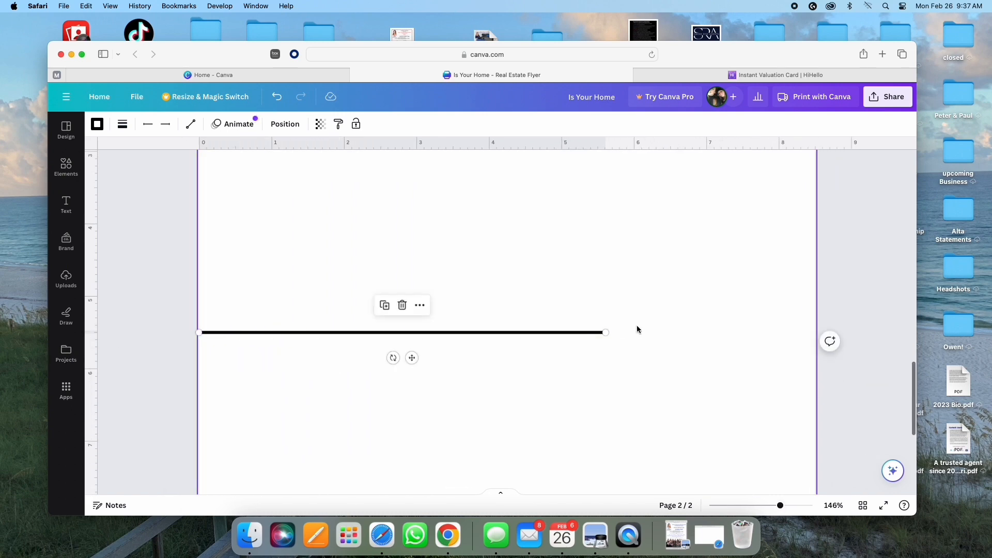
pyautogui.moveTo(606, 333); pyautogui.dragTo(815, 332)
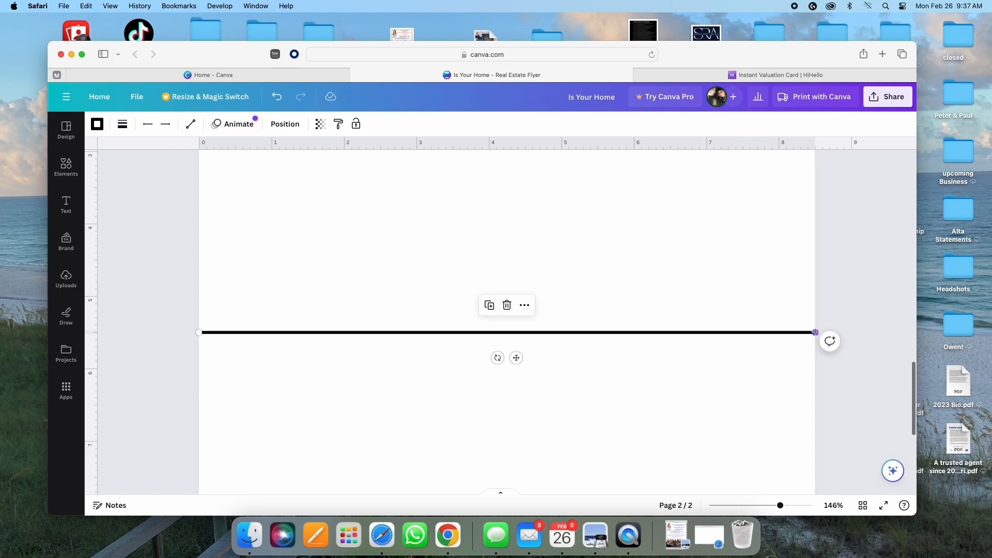
pyautogui.scroll(2, 538, 392)
pyautogui.moveTo(779, 511); pyautogui.dragTo(770, 511)
pyautogui.scroll(5, 473, 337)
pyautogui.scroll(-3, 474, 338)
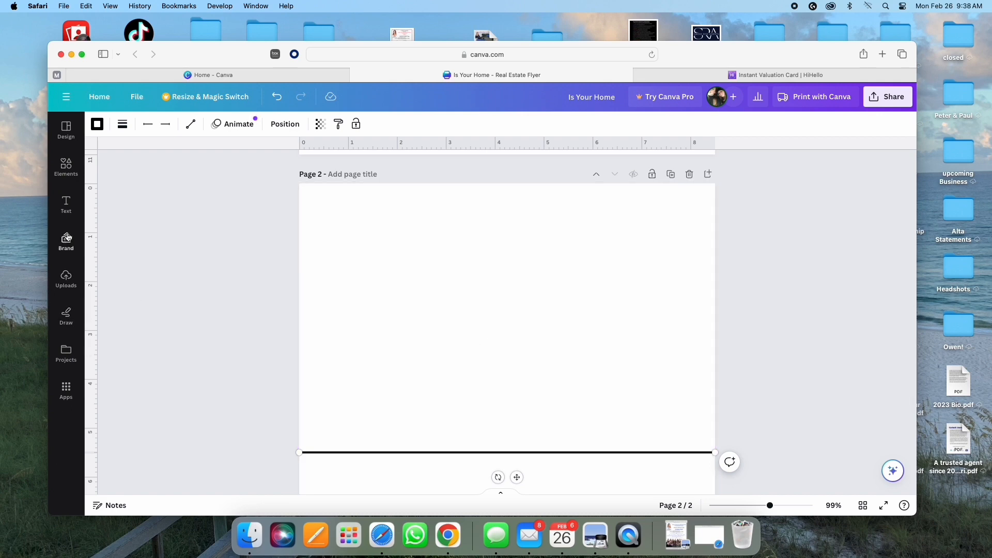
# Step: Move a new line up page 2 and extend it vertically to the bottom edge
pyautogui.click(66, 166)
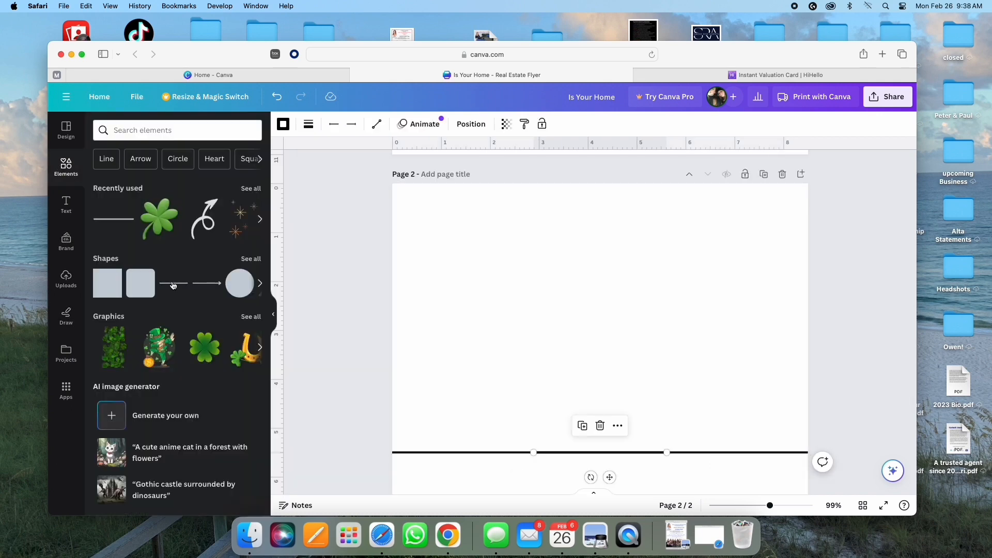
pyautogui.moveTo(610, 477); pyautogui.dragTo(649, 347)
pyautogui.moveTo(674, 270); pyautogui.dragTo(676, 155)
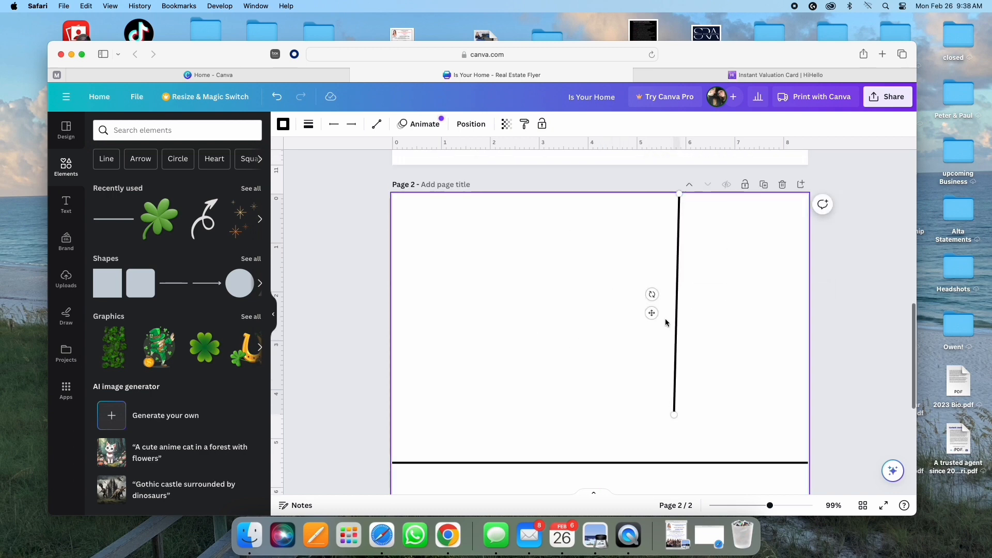
pyautogui.scroll(-3, 674, 286)
pyautogui.moveTo(674, 258); pyautogui.dragTo(666, 488)
pyautogui.scroll(-5, 712, 459)
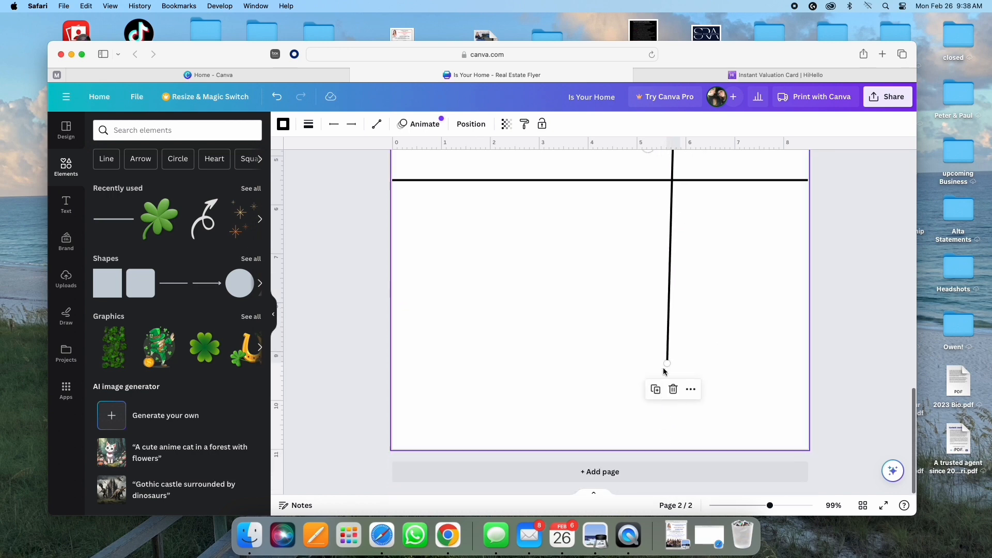
pyautogui.scroll(6, 709, 374)
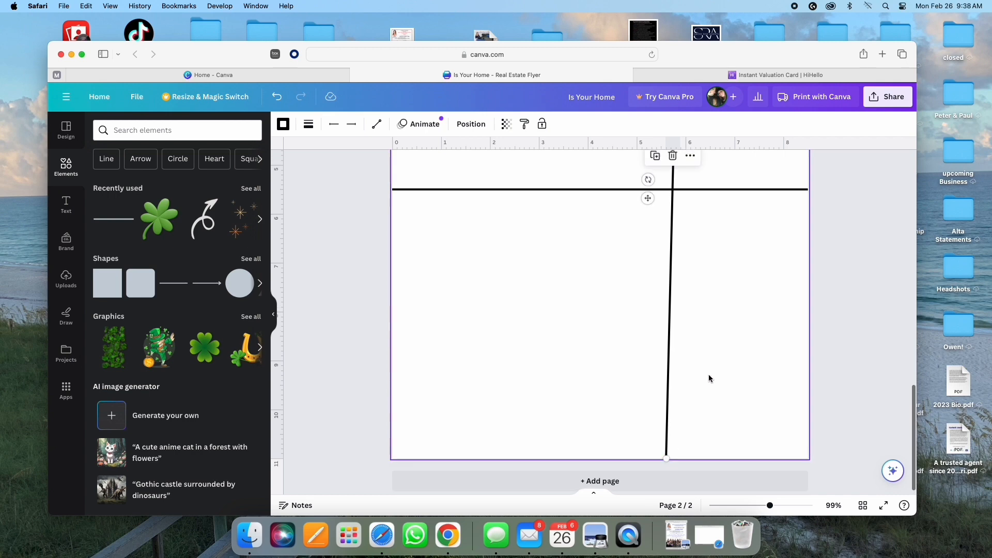
pyautogui.scroll(-2, 708, 378)
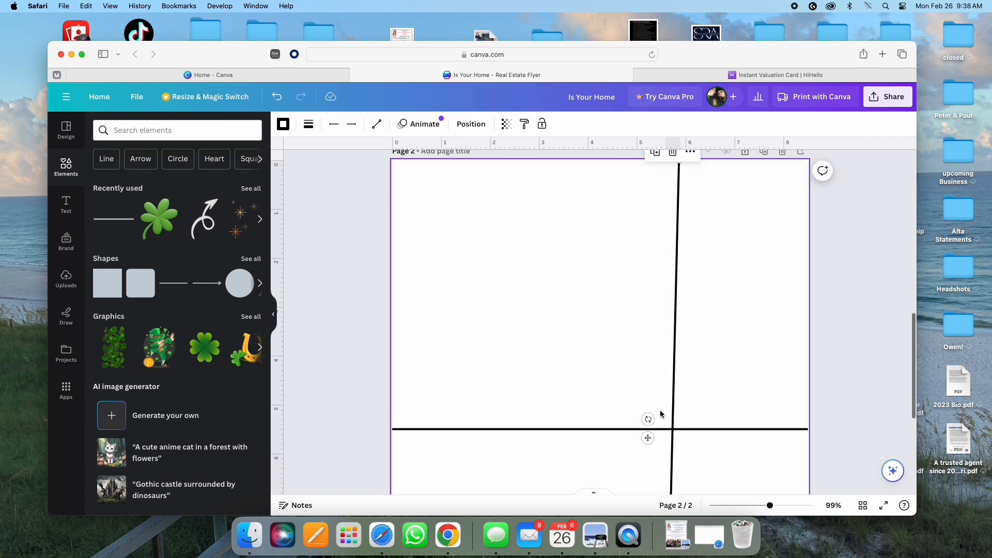
# Step: Straighten the vertical line so it stands upright across the horizontal line
pyautogui.click(622, 301)
pyautogui.scroll(-5, 705, 274)
pyautogui.scroll(5, 726, 292)
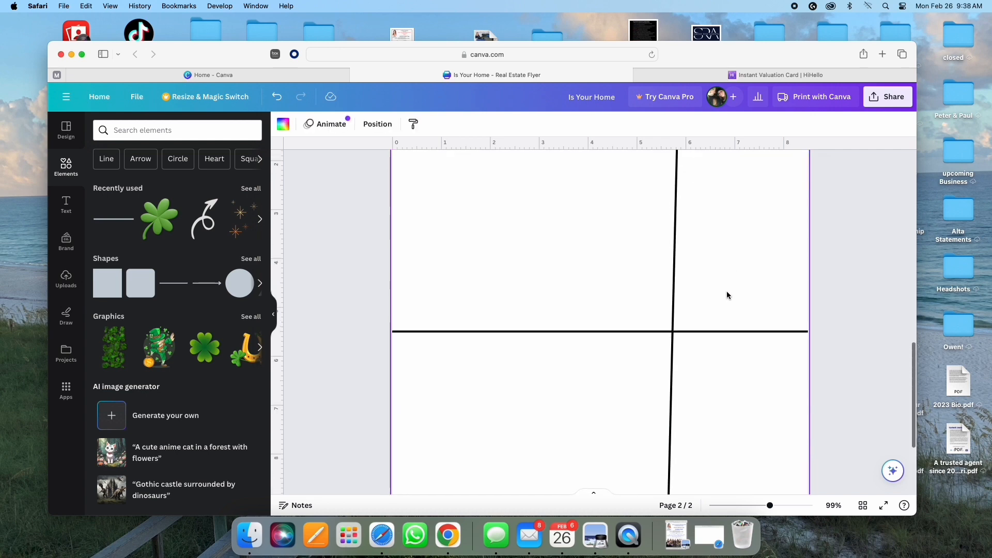
pyautogui.click(677, 318)
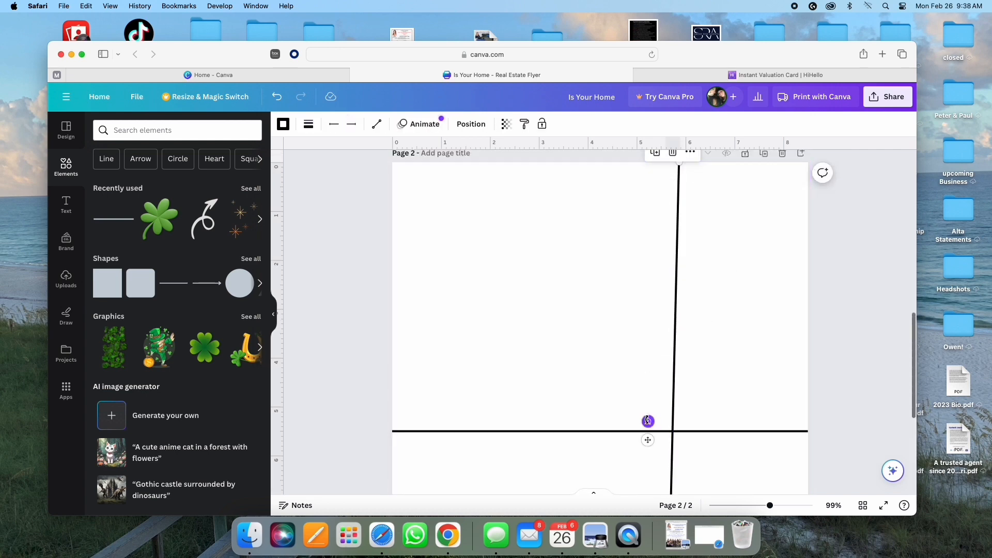
pyautogui.moveTo(647, 421); pyautogui.dragTo(649, 429)
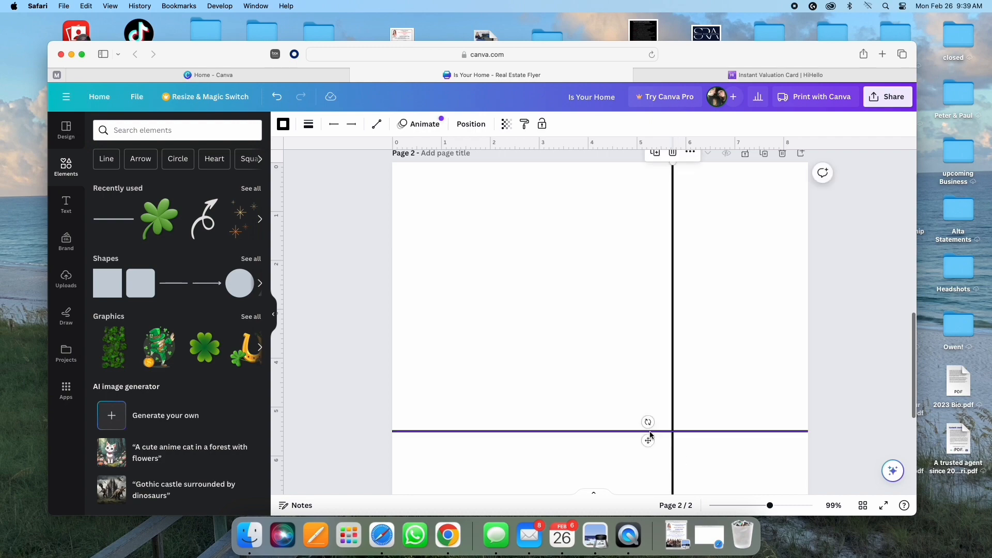
pyautogui.scroll(-5, 736, 367)
pyautogui.scroll(10, 736, 371)
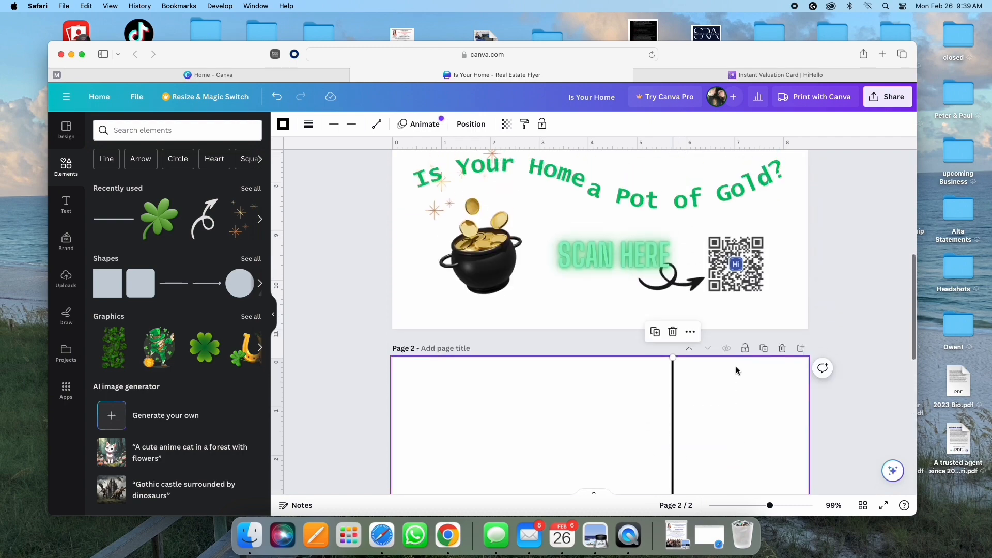
pyautogui.scroll(-5, 735, 371)
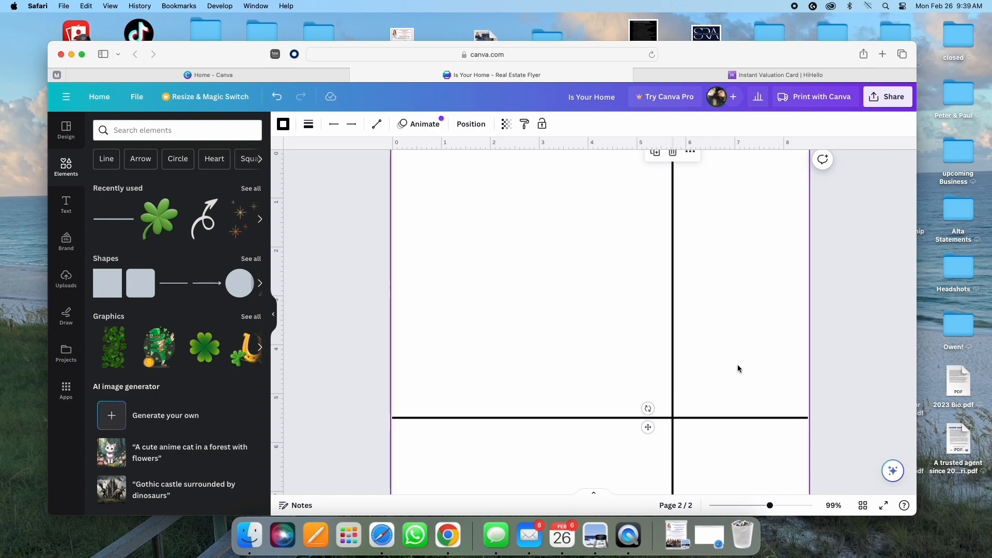
# Step: Open ChatGPT in a new Safari tab from Frequently Visited
pyautogui.click(882, 54)
pyautogui.click(442, 55)
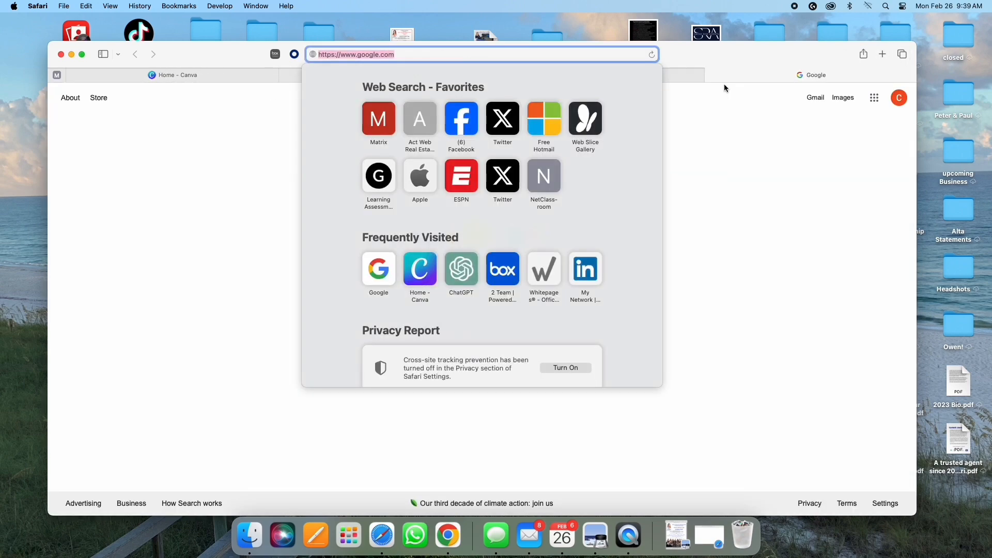
pyautogui.click(449, 266)
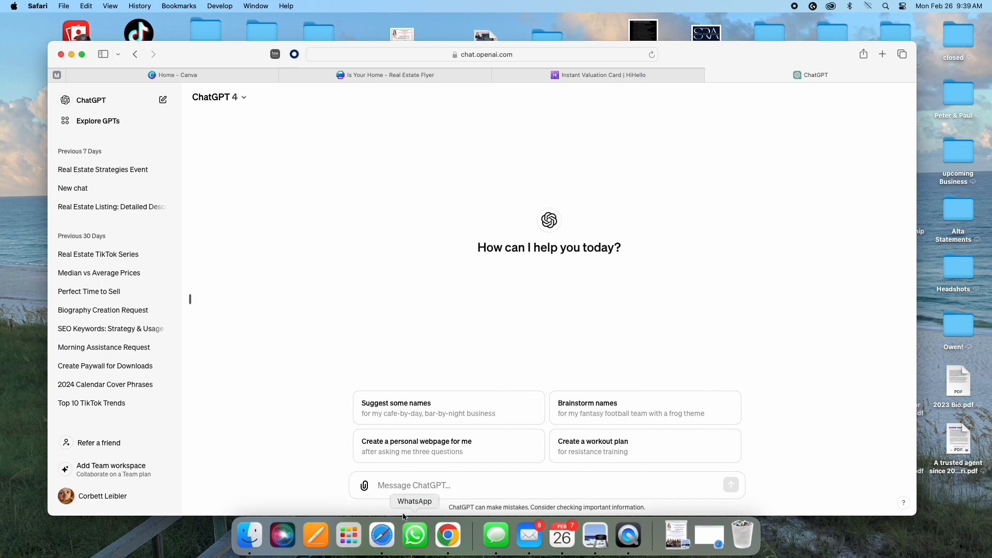
# Step: Ask ChatGPT, as a Metro Atlanta real estate broker, for St. Patrick's Day pot-of-gold postcard copy
pyautogui.click(399, 485)
pyautogui.write('You are a real estate bro')
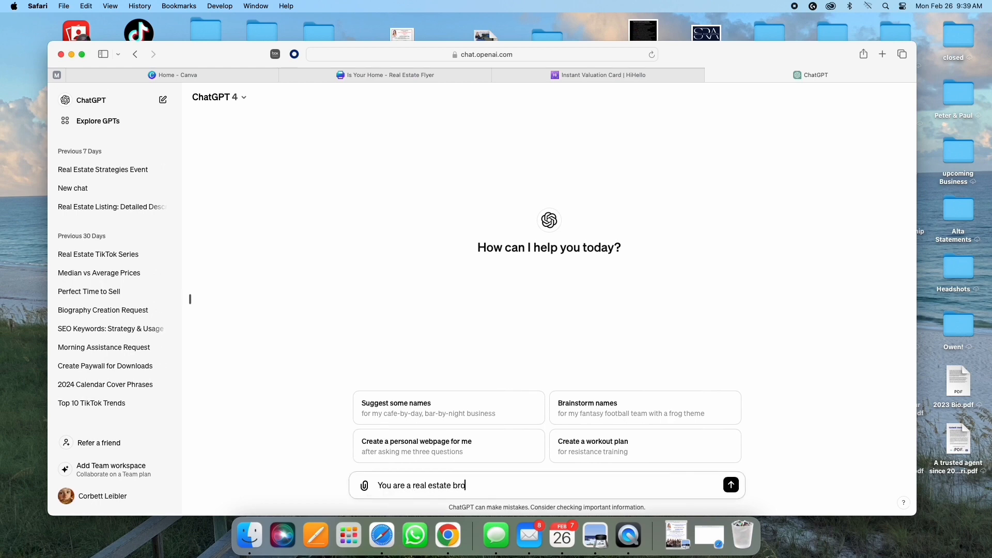
pyautogui.write('ker in the Metro Atlanta Area. Write 2-4 sentences for a postcard')
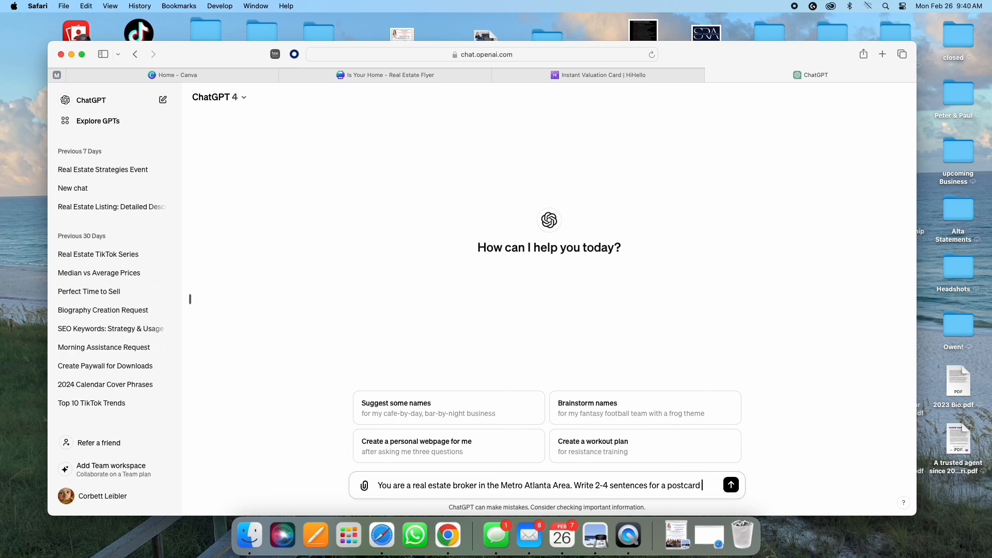
pyautogui.write('to potential listing clients. Voice it in a friendly')
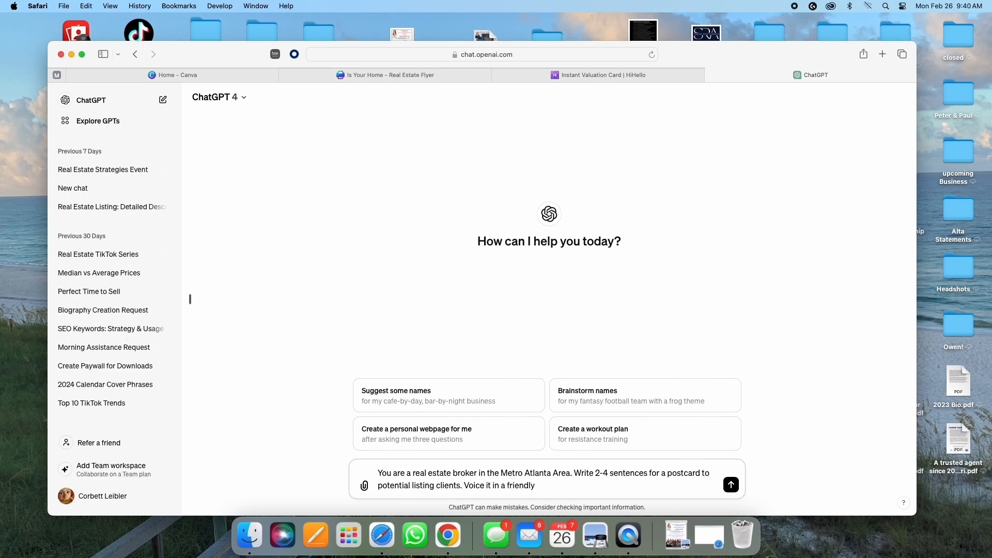
pyautogui.write('le tone. Call to action is scan the QR c')
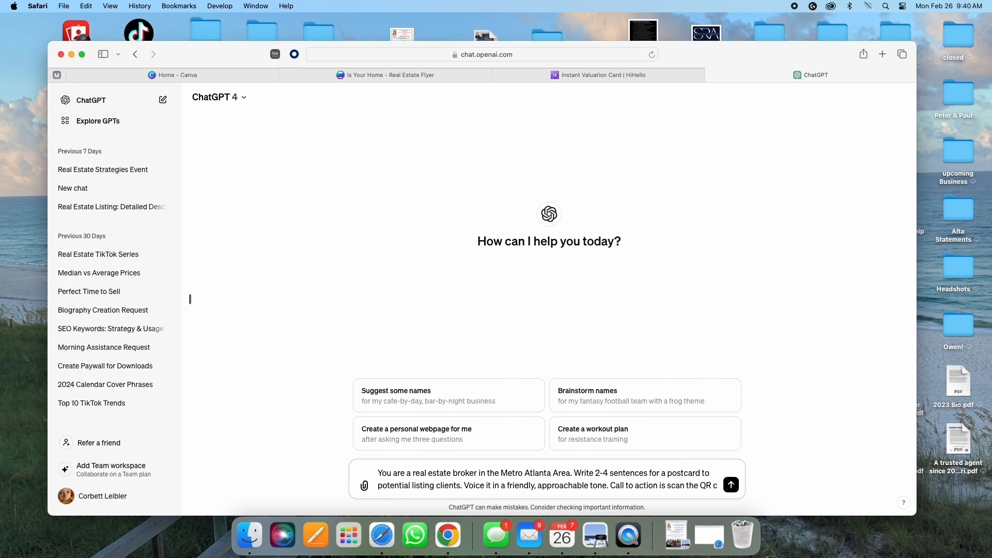
pyautogui.write('od')
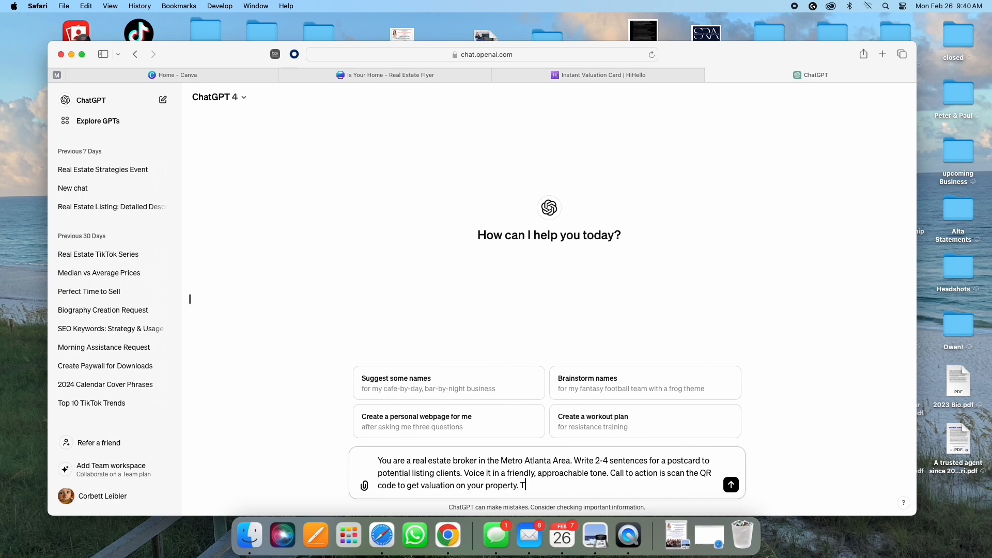
pyautogui.write('heme of the card is St. Patric')
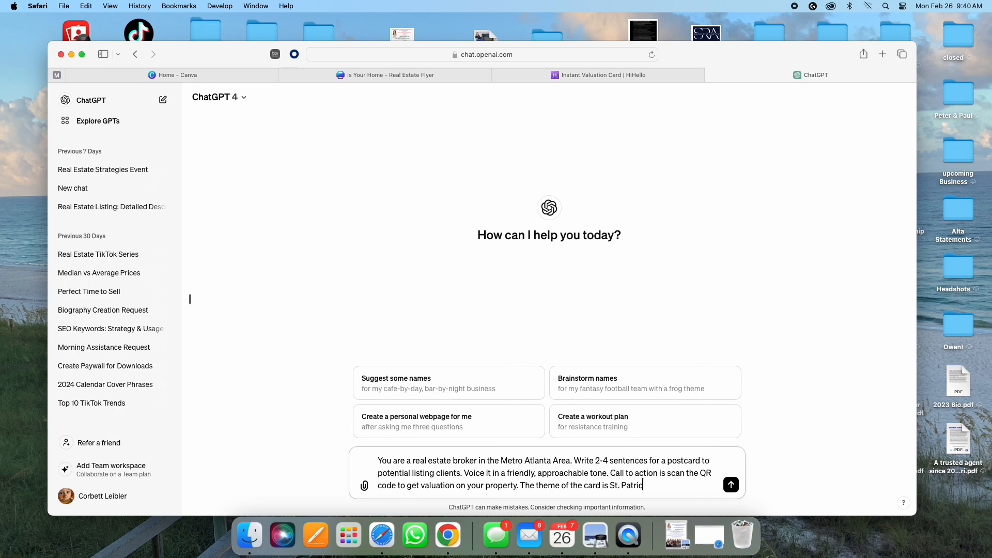
pyautogui.write("k's day and pot of gold.")
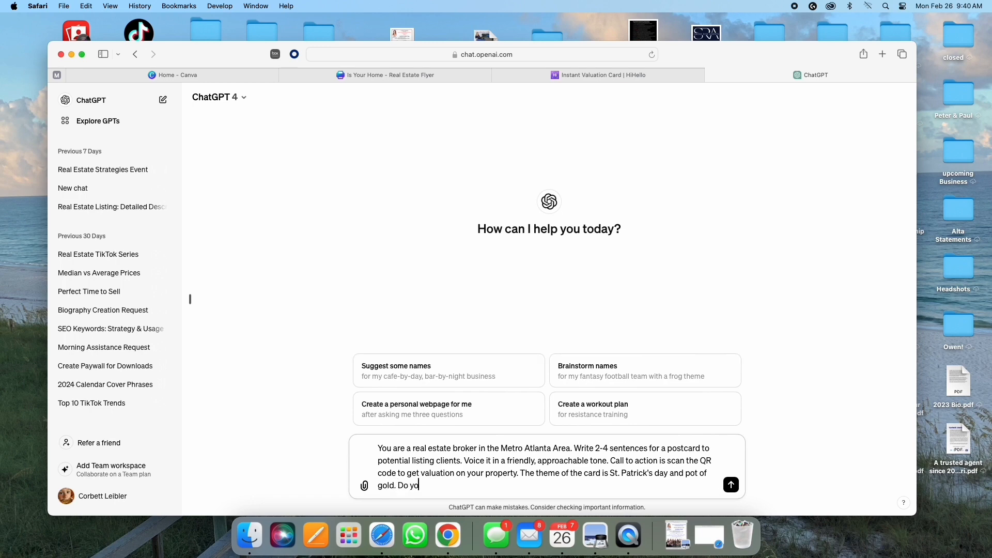
pyautogui.write(' Do you need any other information?')
pyautogui.press('Return')
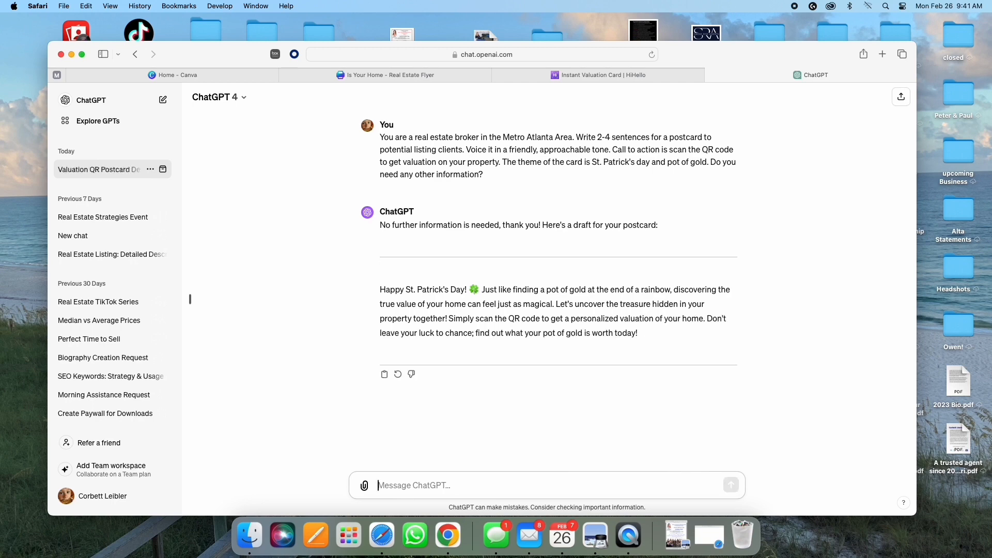
# Step: Approve the draft with 'That is perfect!' and return to the Canva design
pyautogui.write('That is perfect!')
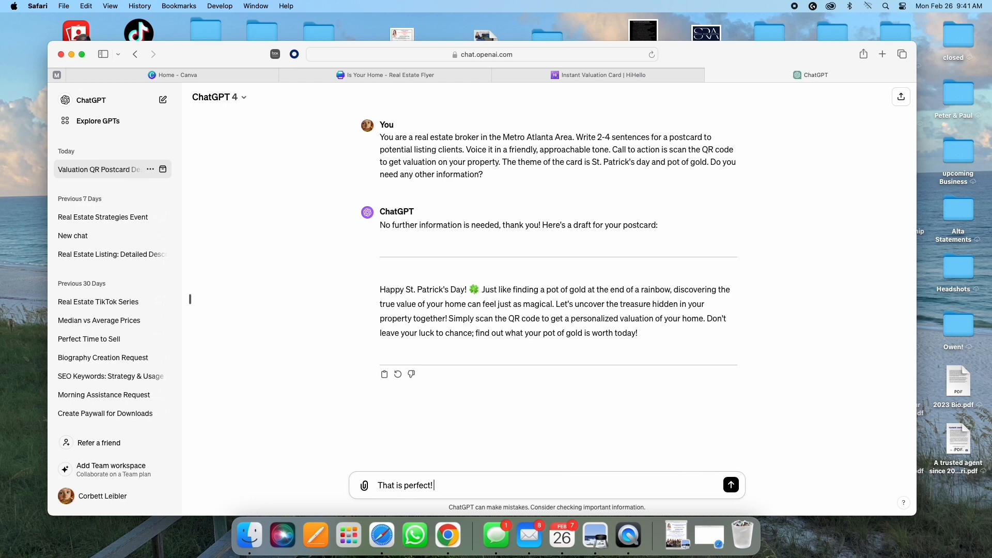
pyautogui.press('Return')
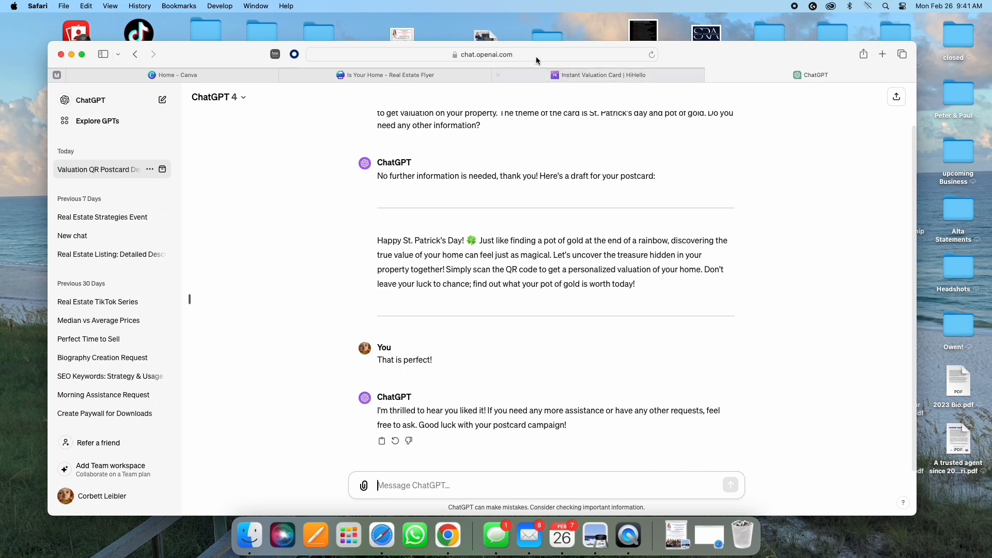
pyautogui.click(368, 75)
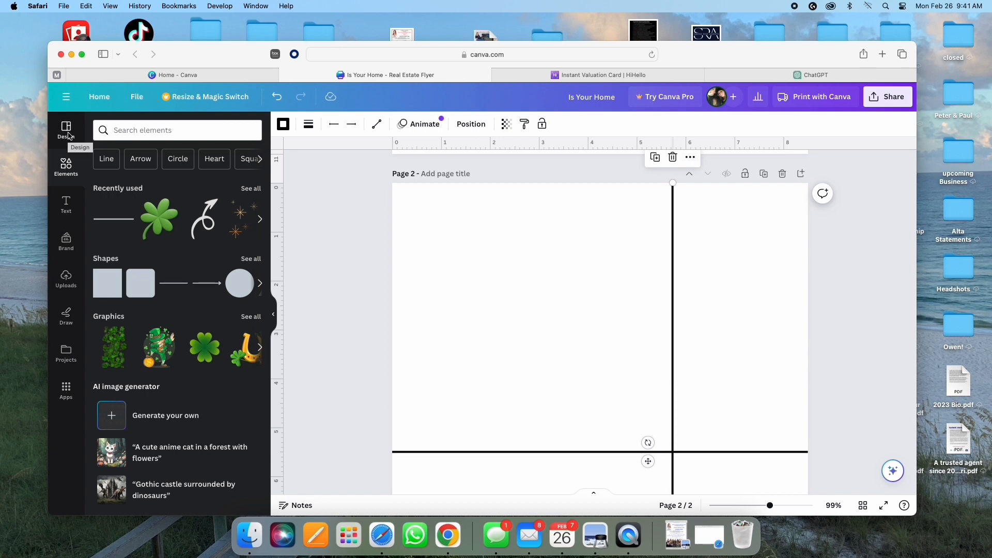
# Step: Add a body text box to page 2, shrunk and placed near the top-left
pyautogui.click(66, 204)
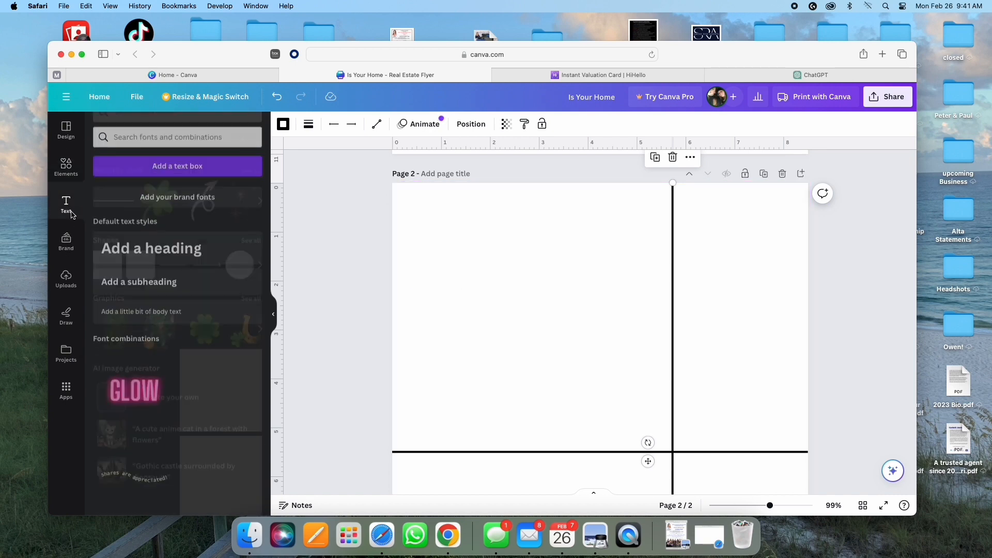
pyautogui.click(173, 316)
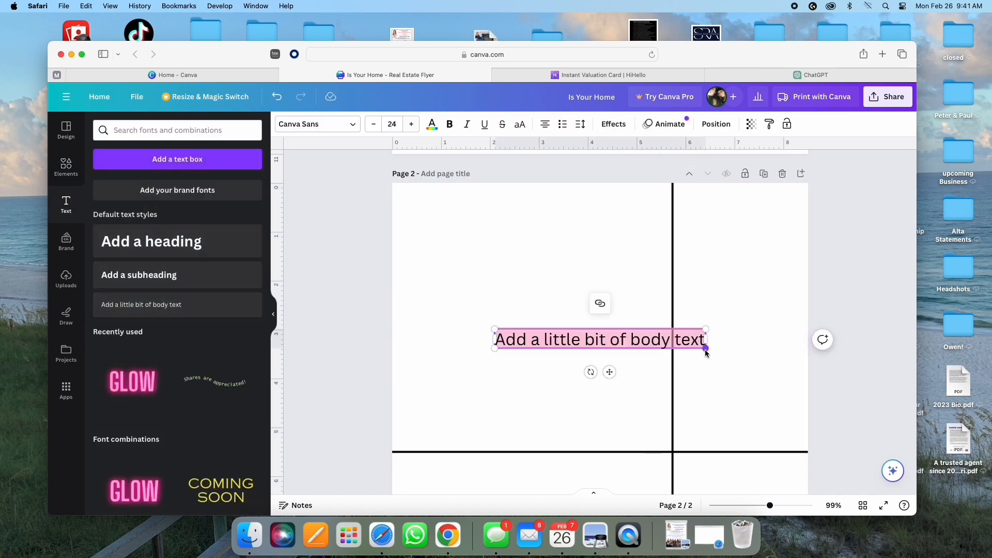
pyautogui.moveTo(705, 349); pyautogui.dragTo(609, 341)
pyautogui.moveTo(556, 358); pyautogui.dragTo(484, 251)
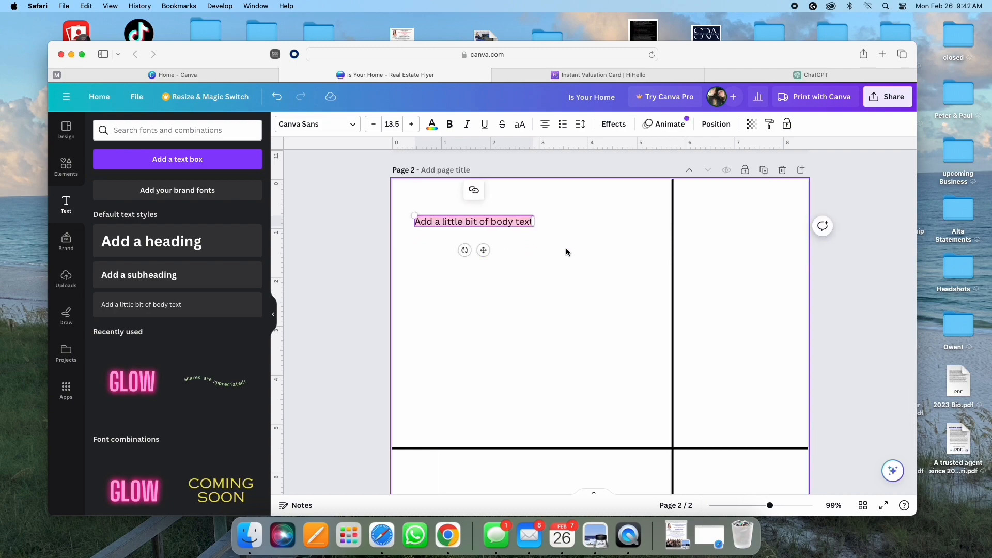
# Step: Copy the postcard paragraph from ChatGPT and paste it over the Canva placeholder text
pyautogui.click(767, 78)
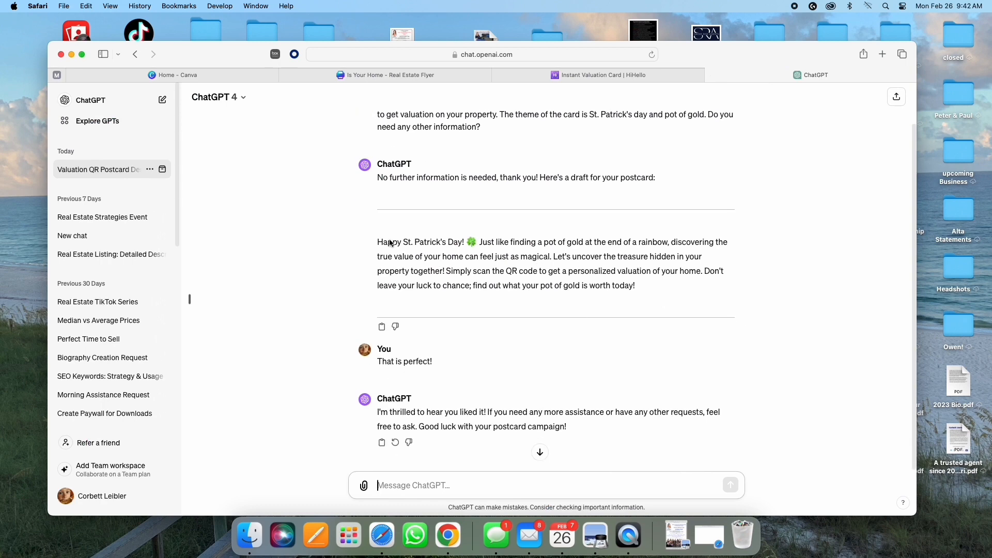
pyautogui.moveTo(377, 242); pyautogui.dragTo(639, 288)
pyautogui.rightClick(576, 266)
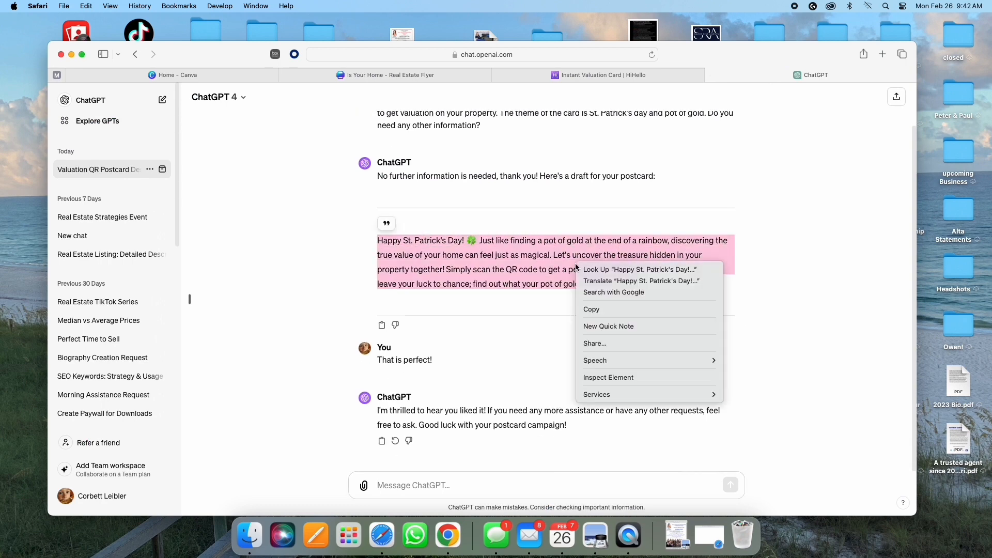
pyautogui.click(594, 309)
pyautogui.click(417, 79)
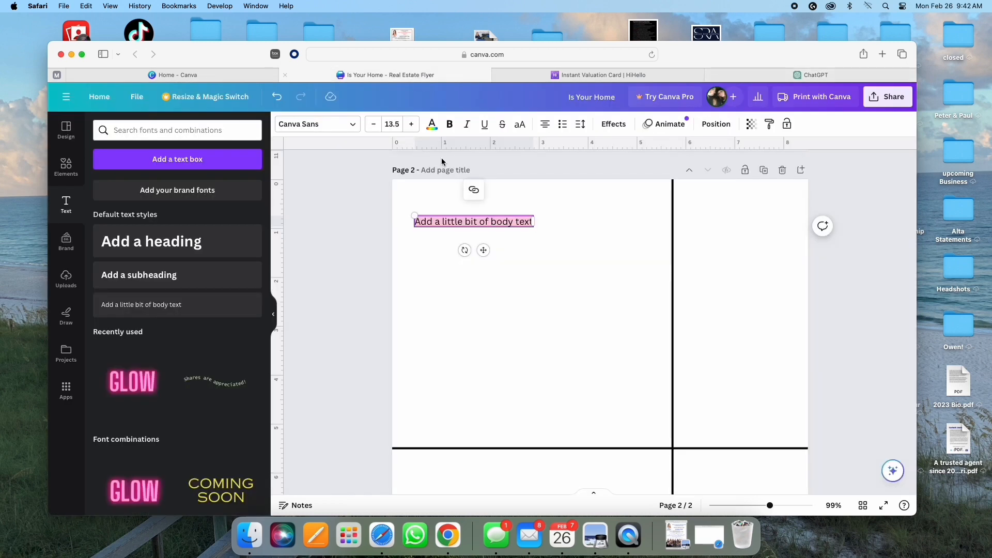
pyautogui.rightClick(449, 220)
pyautogui.click(460, 287)
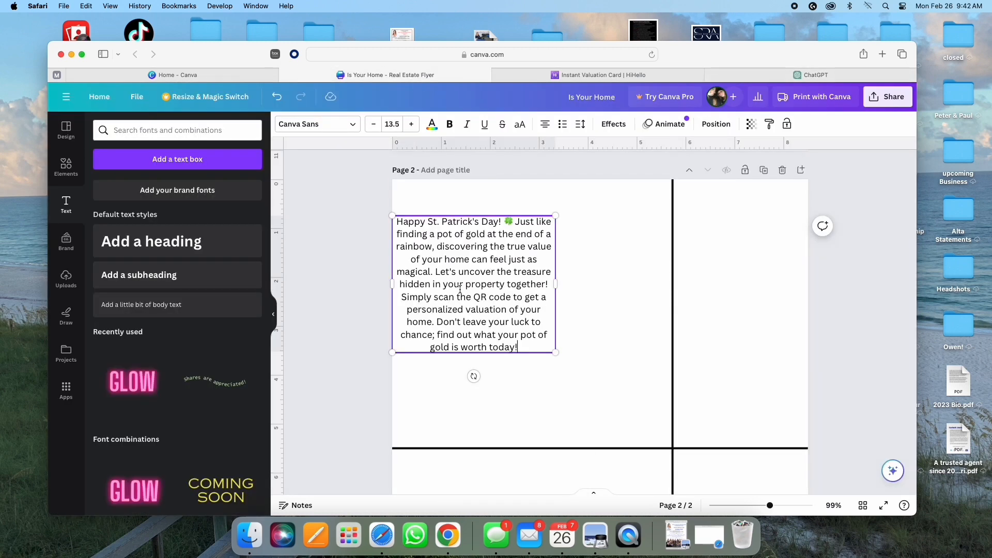
# Step: Justify the paragraph and narrow its box to fit left of the divider
pyautogui.moveTo(472, 325); pyautogui.dragTo(488, 291)
pyautogui.click(565, 274)
pyautogui.click(465, 306)
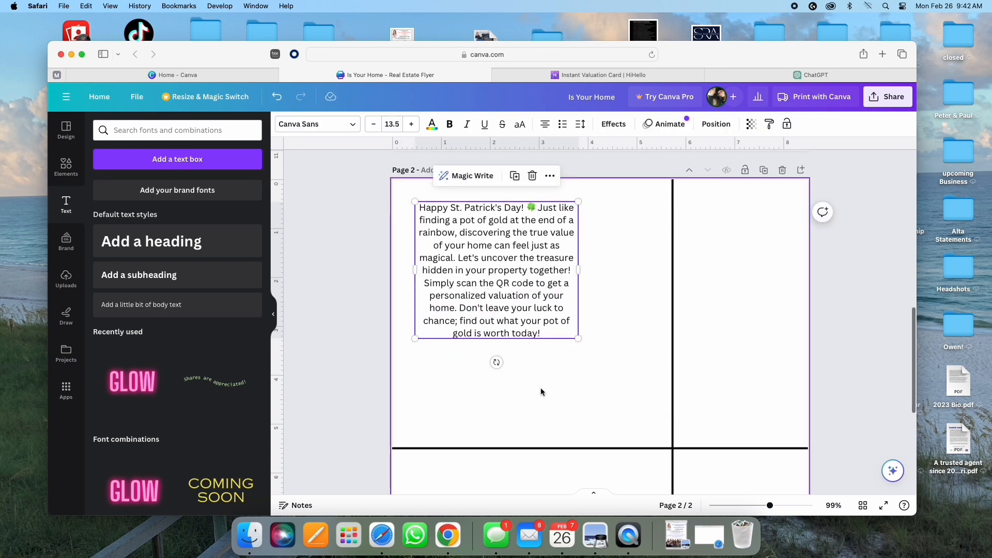
pyautogui.scroll(-2, 555, 378)
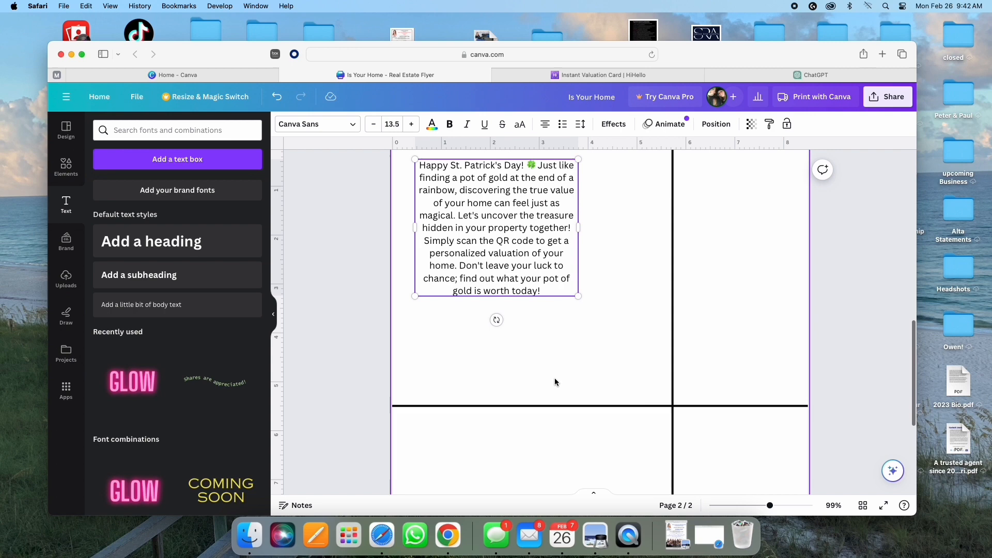
pyautogui.click(627, 341)
pyautogui.click(487, 258)
pyautogui.click(547, 126)
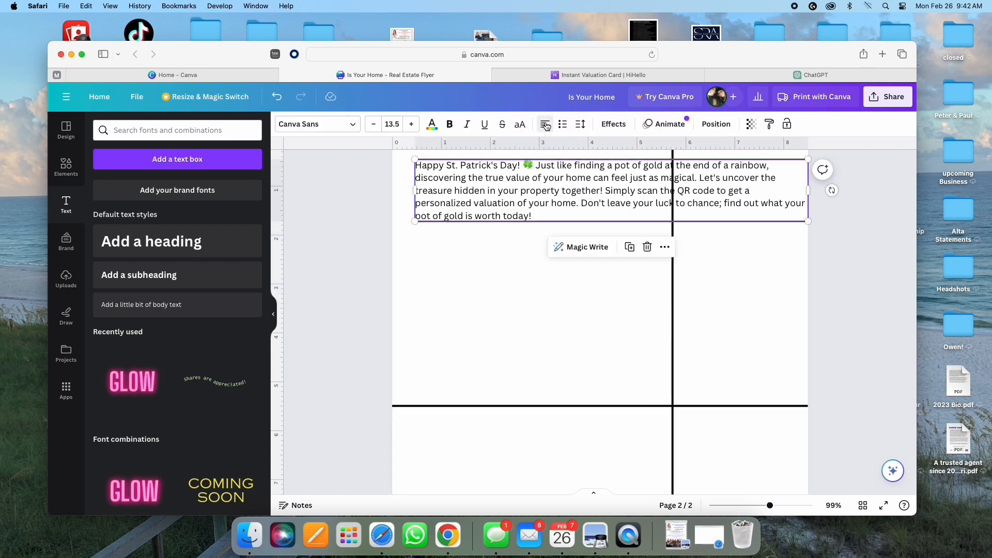
pyautogui.click(547, 127)
pyautogui.click(547, 126)
pyautogui.click(547, 126)
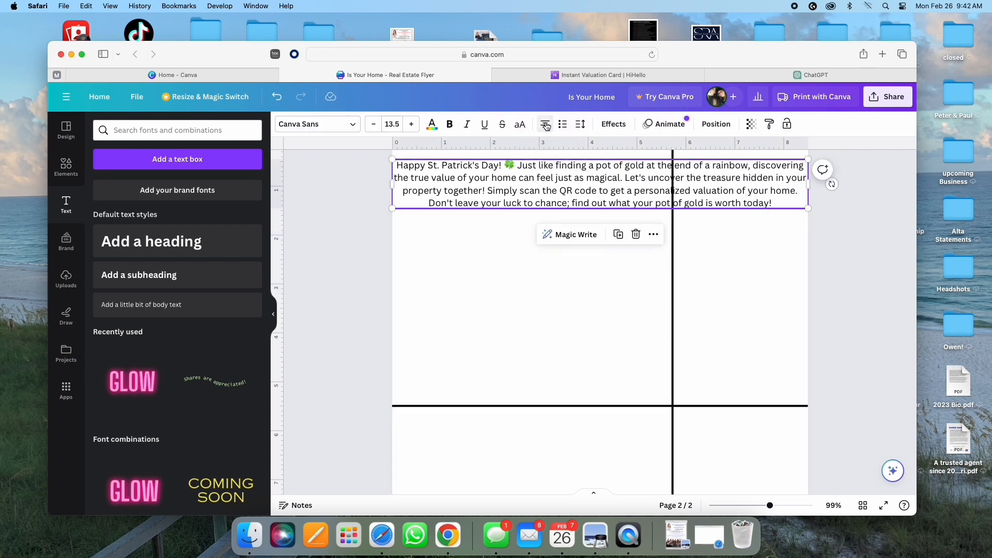
pyautogui.click(546, 126)
pyautogui.click(546, 126)
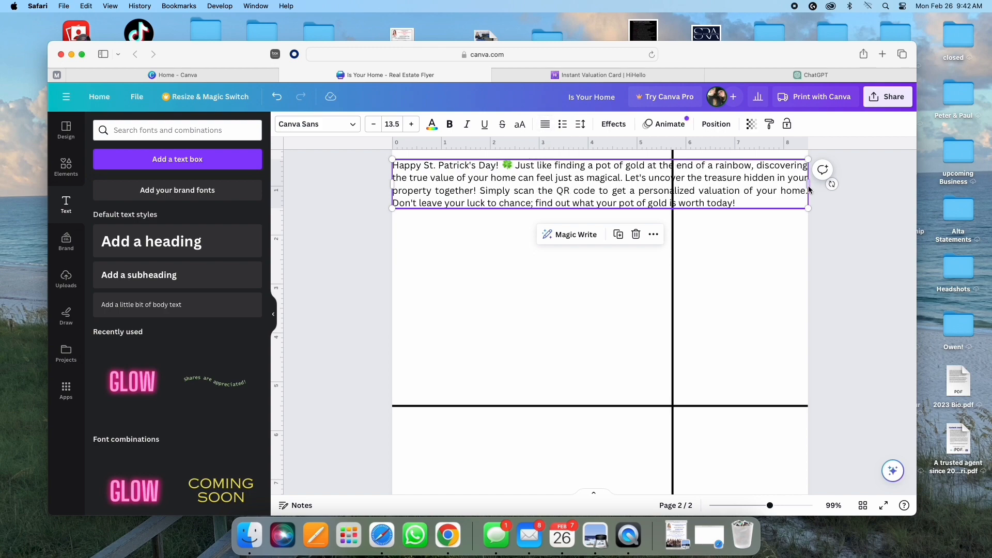
pyautogui.moveTo(807, 184); pyautogui.dragTo(562, 244)
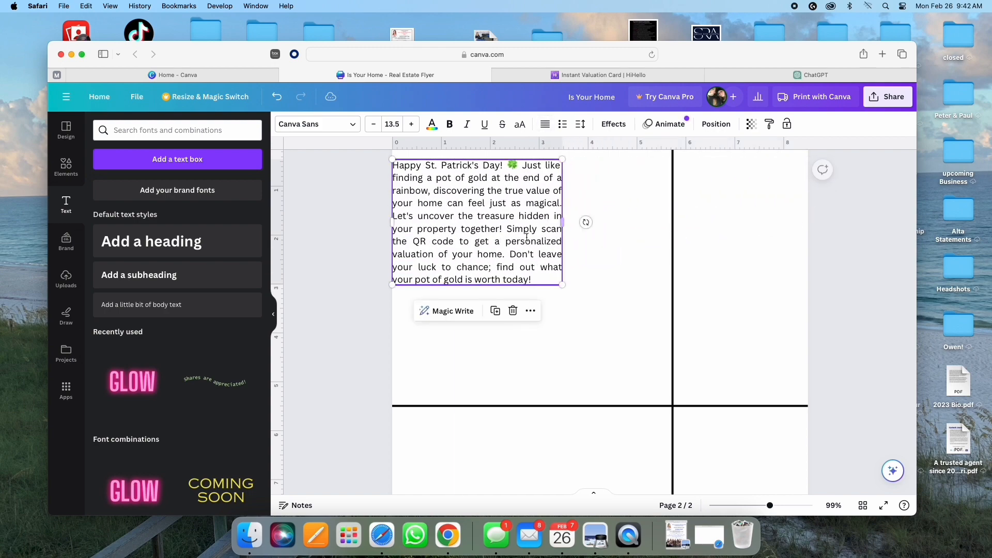
pyautogui.moveTo(476, 243); pyautogui.dragTo(494, 247)
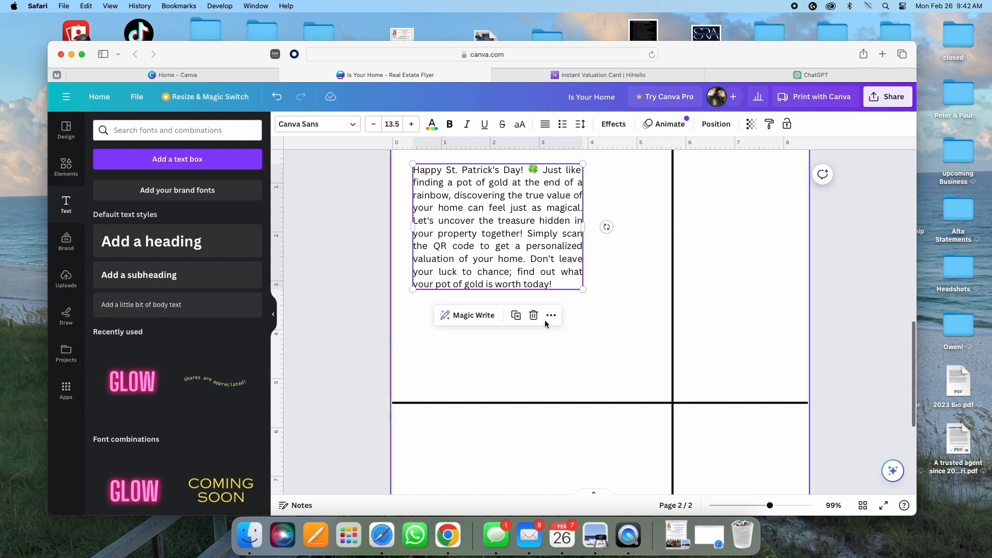
# Step: Duplicate the St. Patrick's text box and drag the copy down to the lower-left quadrant
pyautogui.click(516, 315)
pyautogui.moveTo(511, 255); pyautogui.dragTo(494, 516)
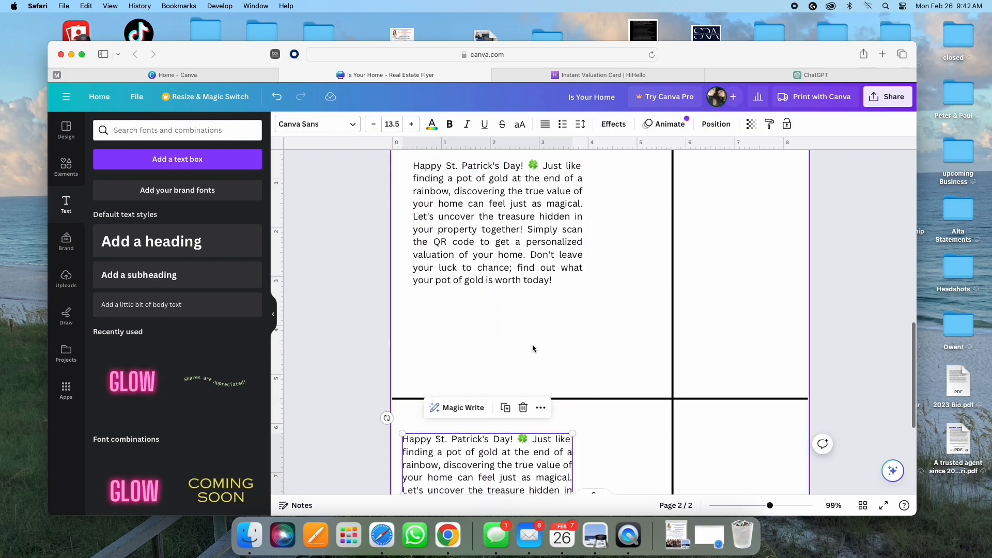
pyautogui.scroll(2, 571, 317)
pyautogui.scroll(-4, 571, 318)
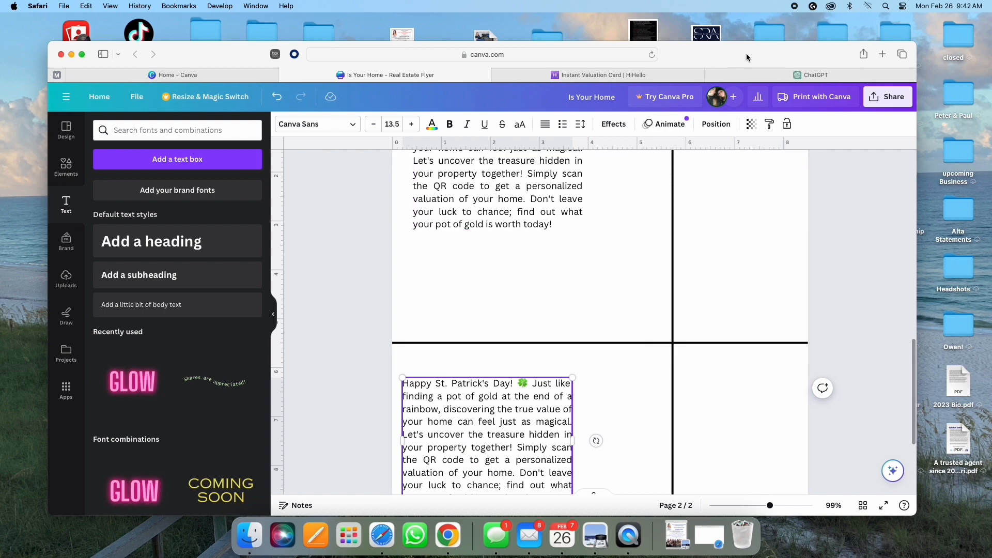
pyautogui.moveTo(746, 54); pyautogui.dragTo(532, 47)
# Step: Search the marketing, Pre Listing Info and Resume & Cover Letters folders for the agent headshot
pyautogui.doubleClick(766, 42)
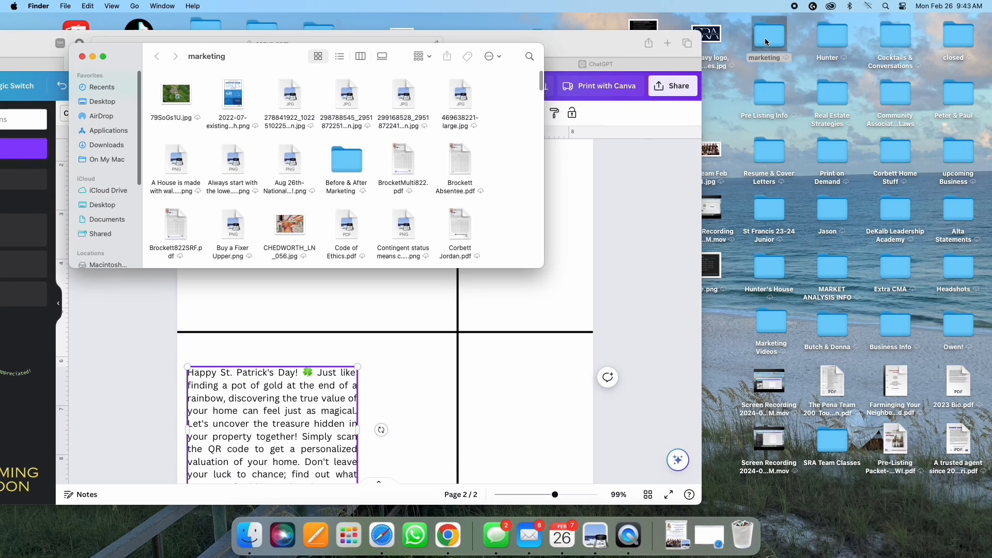
pyautogui.scroll(-5, 404, 147)
pyautogui.scroll(-10, 405, 147)
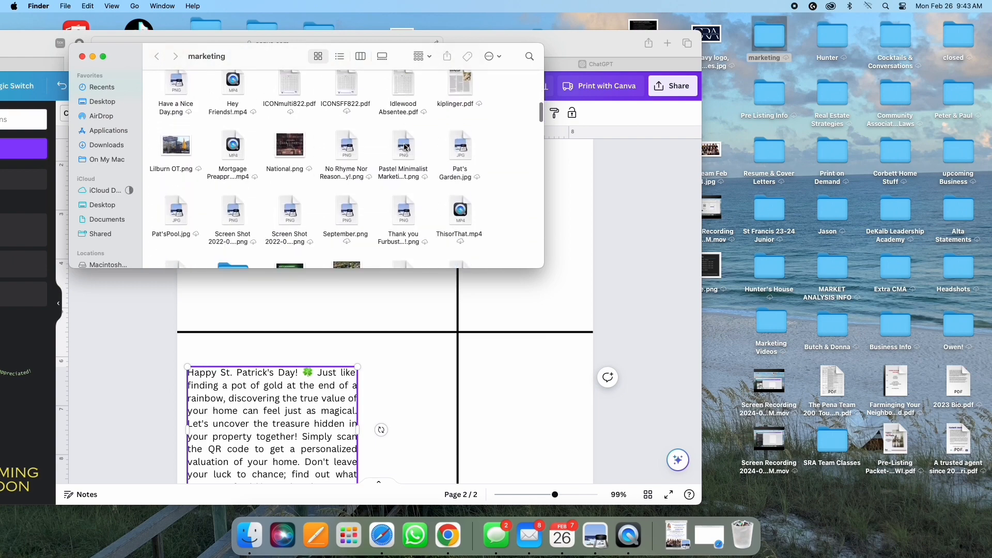
pyautogui.scroll(-10, 404, 147)
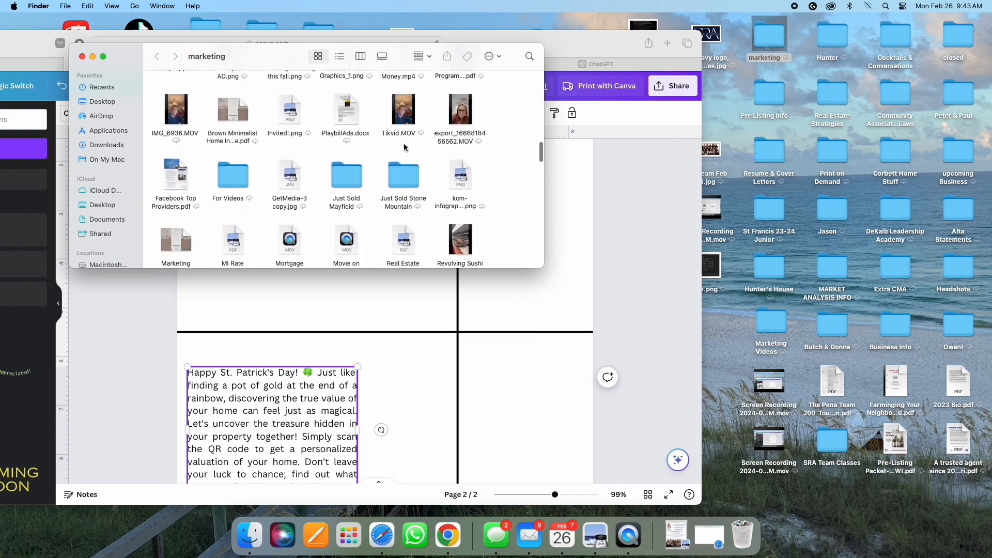
pyautogui.scroll(-15, 405, 147)
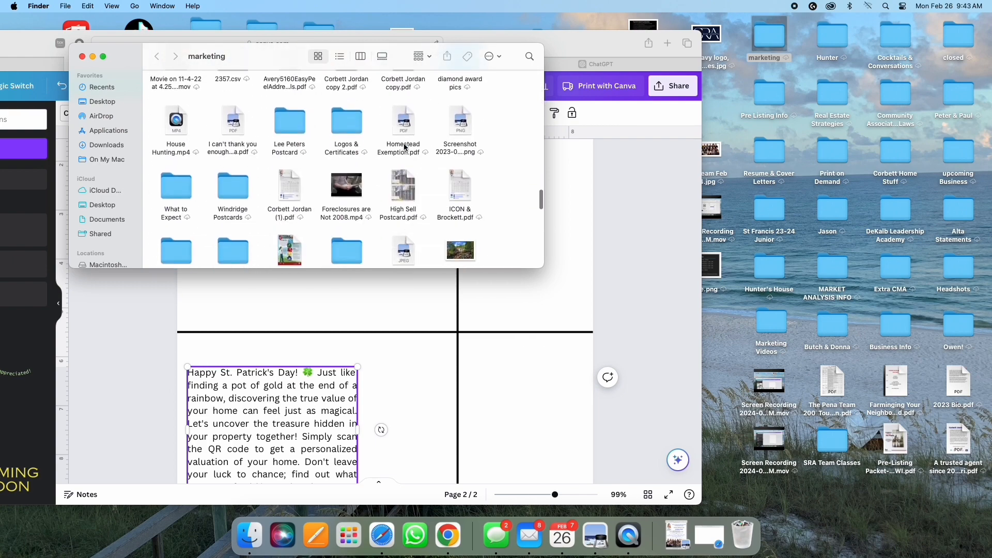
pyautogui.scroll(-15, 404, 147)
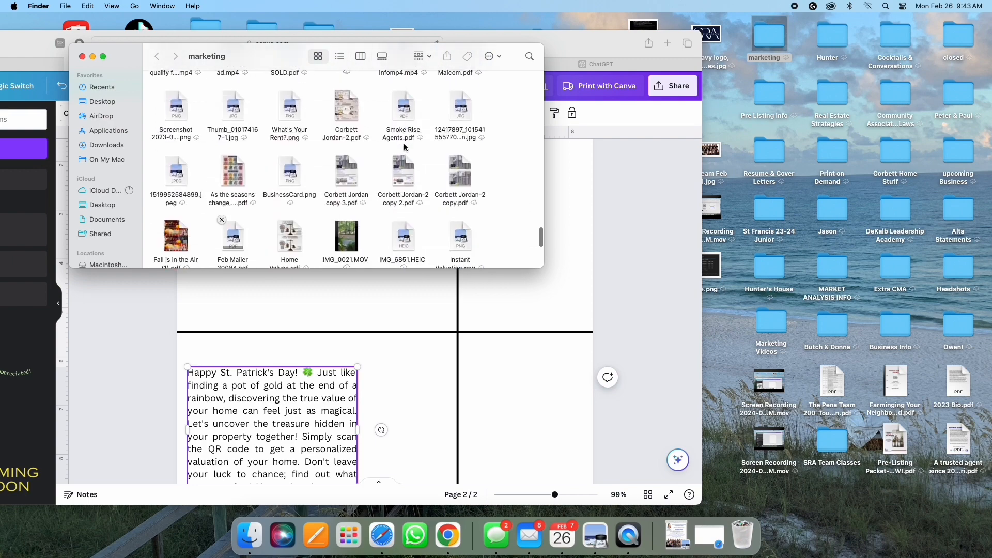
pyautogui.scroll(15, 405, 147)
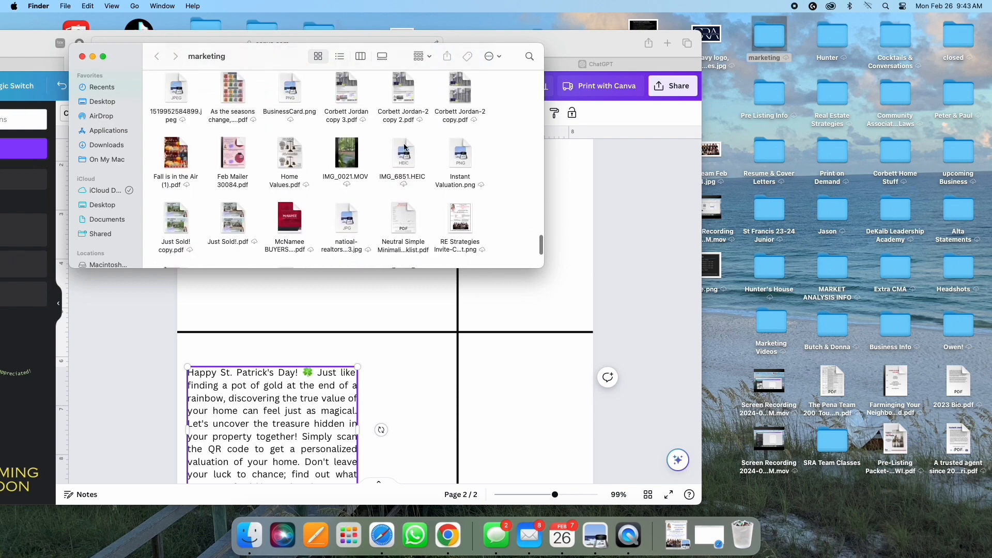
pyautogui.scroll(10, 404, 147)
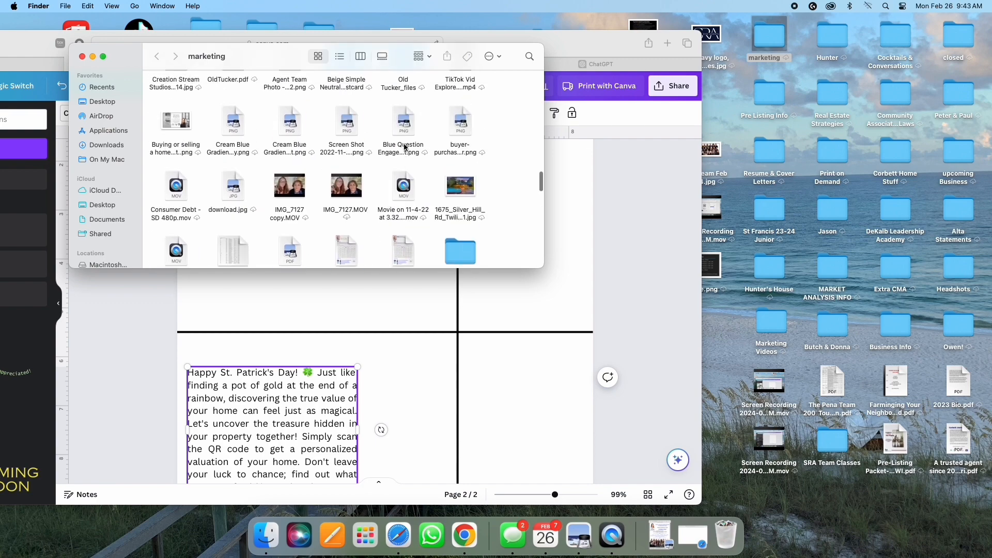
pyautogui.scroll(15, 404, 147)
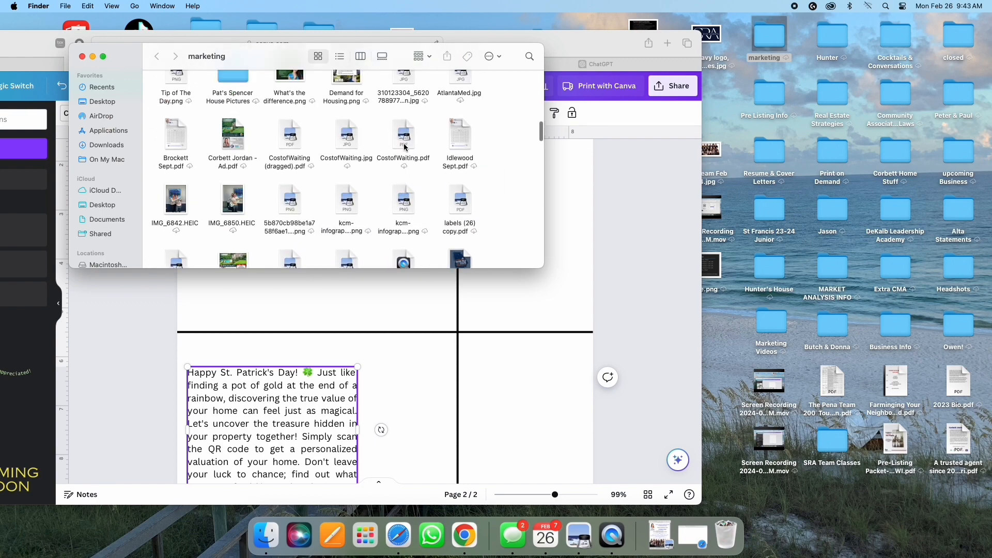
pyautogui.click(82, 56)
pyautogui.doubleClick(770, 94)
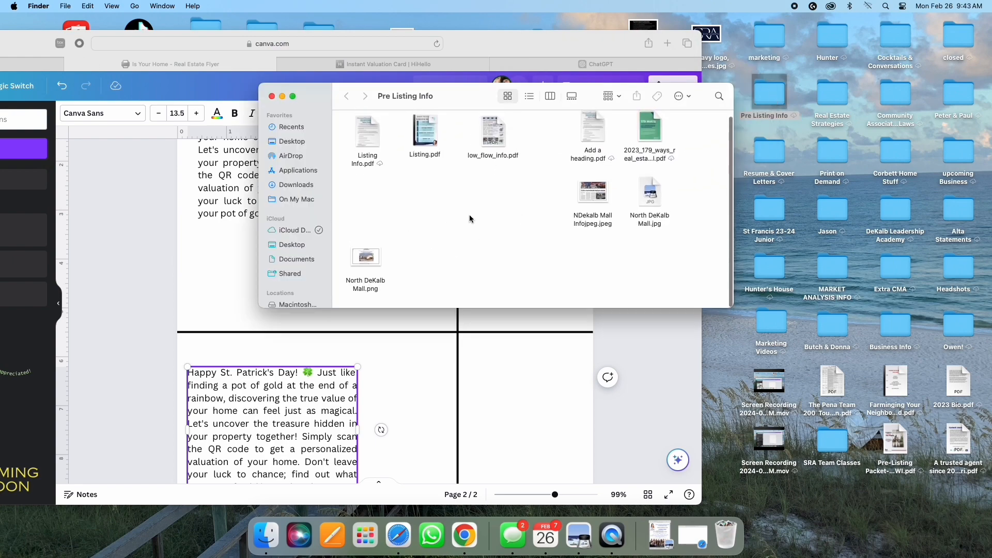
pyautogui.click(272, 96)
pyautogui.click(775, 158)
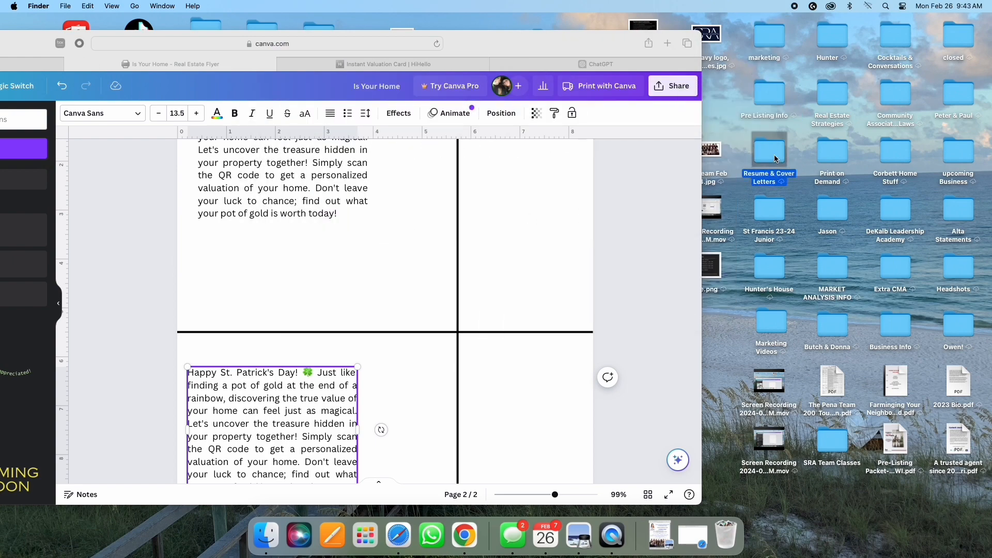
pyautogui.doubleClick(775, 158)
pyautogui.click(471, 124)
# Step: Drag the headshot JPG from MARKET ANALYSIS INFO onto Canva's page 2, then close the folder
pyautogui.doubleClick(832, 259)
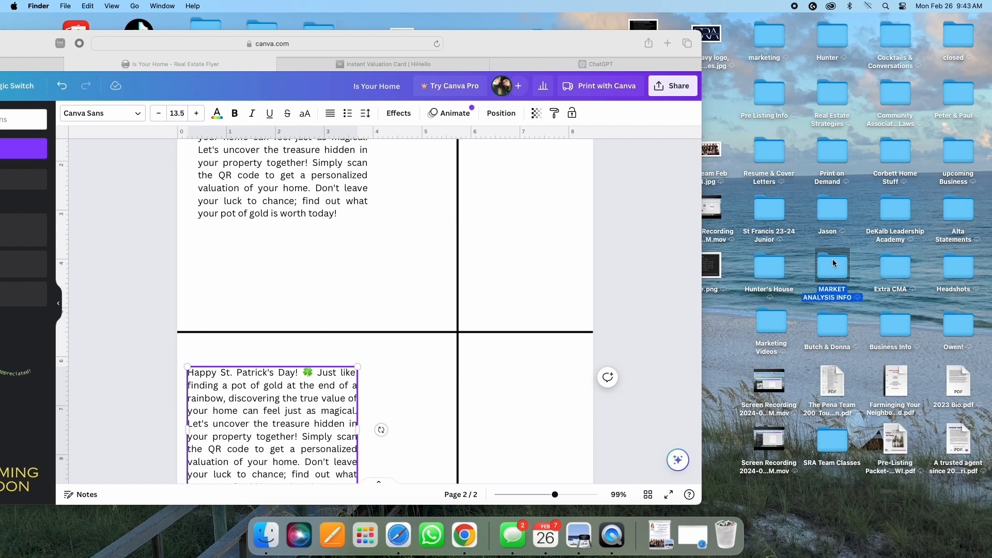
pyautogui.scroll(-2, 510, 213)
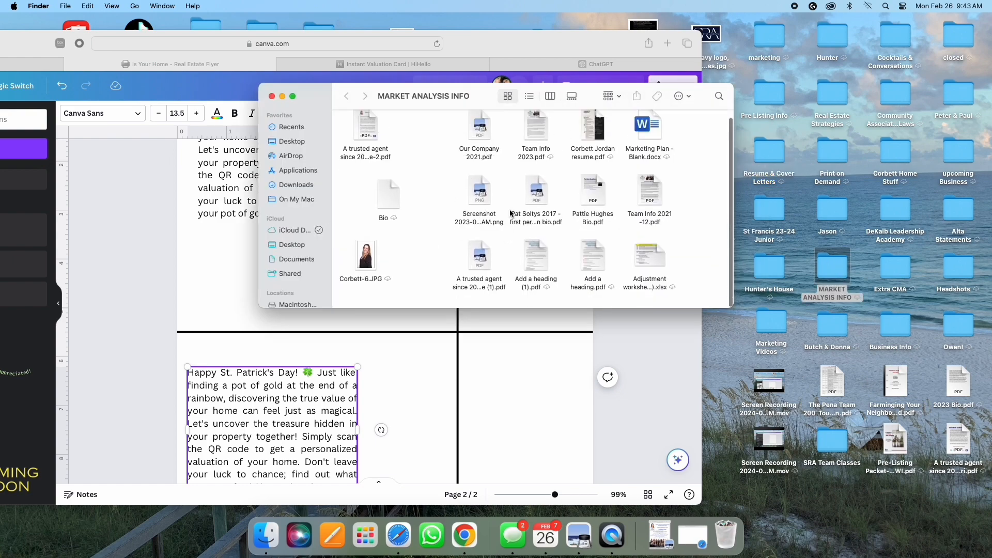
pyautogui.moveTo(365, 257); pyautogui.dragTo(217, 284)
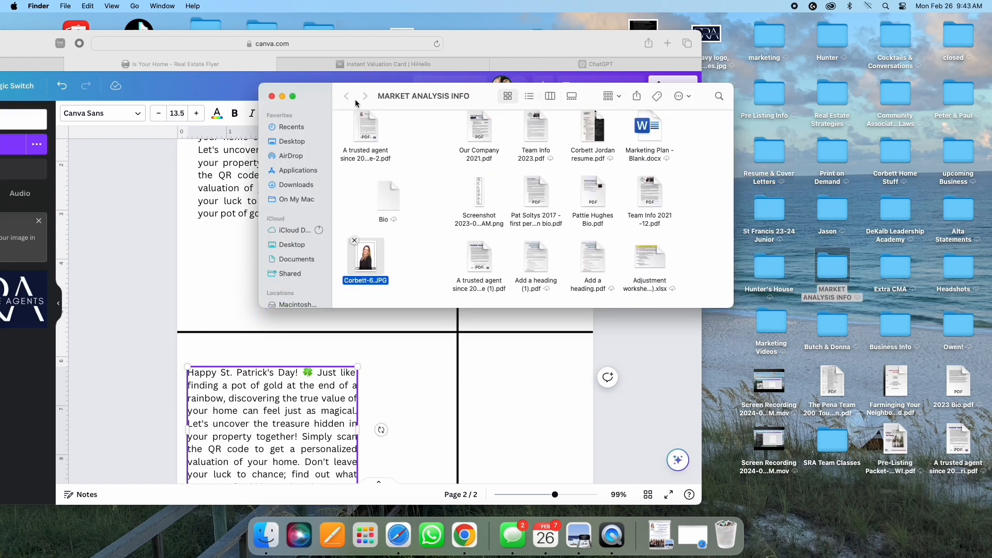
pyautogui.click(272, 96)
pyautogui.scroll(5, 473, 243)
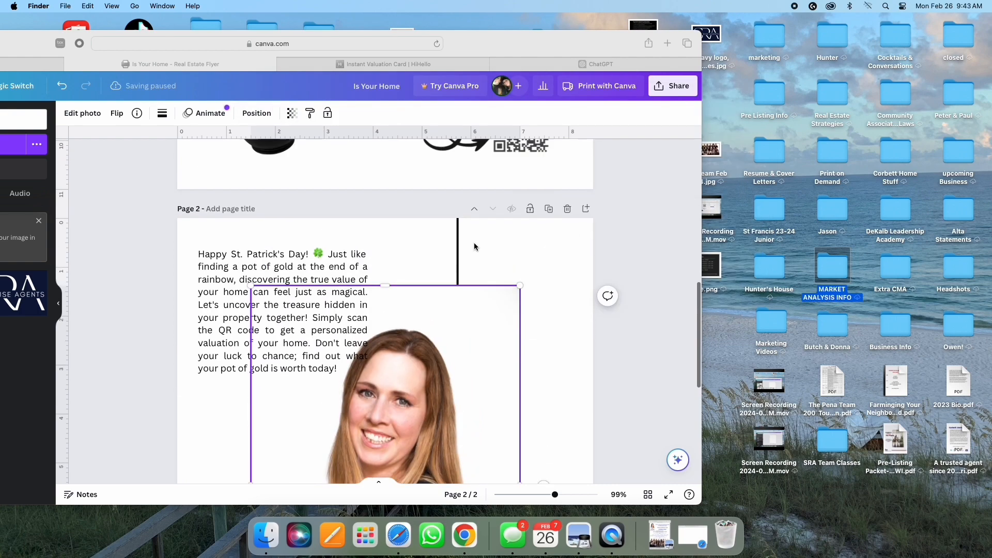
# Step: Shrink the headshot and place it below the top-left St. Patrick's blurb, above the horizontal divider
pyautogui.scroll(-3, 463, 243)
pyautogui.click(329, 229)
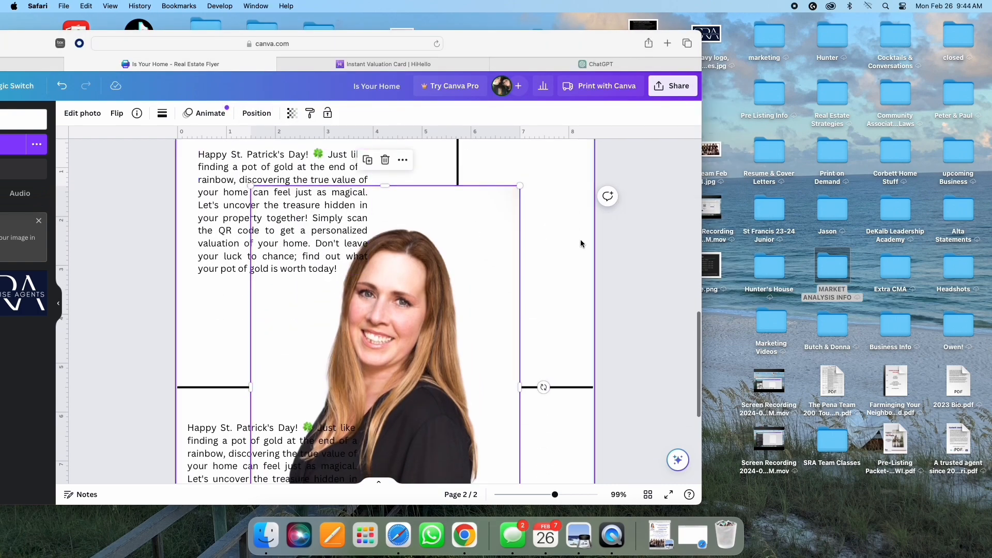
pyautogui.moveTo(519, 186); pyautogui.dragTo(382, 392)
pyautogui.scroll(-3, 352, 455)
pyautogui.moveTo(353, 467); pyautogui.dragTo(430, 275)
pyautogui.scroll(3, 550, 287)
pyautogui.moveTo(456, 180); pyautogui.dragTo(394, 272)
pyautogui.moveTo(354, 326); pyautogui.dragTo(383, 295)
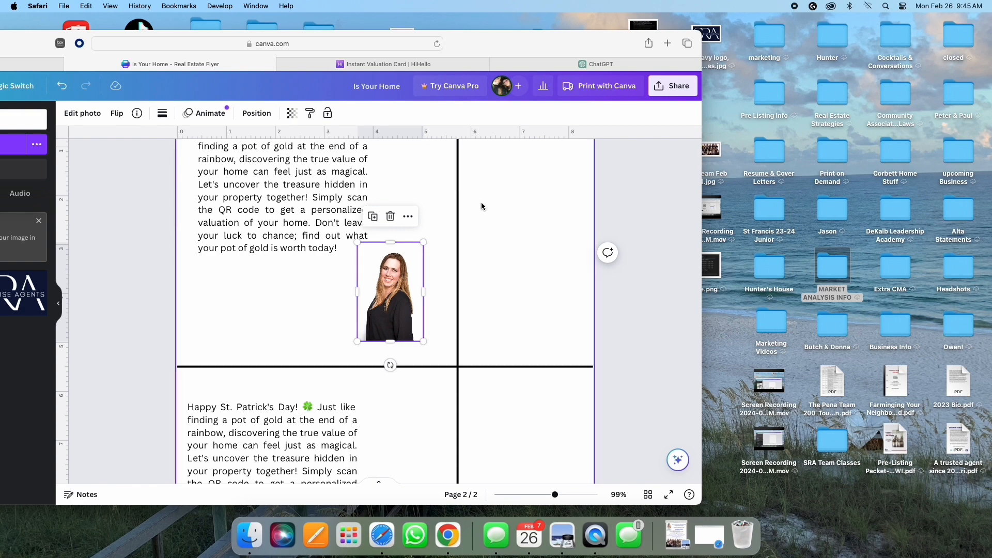
# Step: Shrink the headshot to a thumbnail, duplicate it, and set it under the paragraph's left margin
pyautogui.click(488, 248)
pyautogui.click(366, 258)
pyautogui.moveTo(357, 243); pyautogui.dragTo(217, 296)
pyautogui.scroll(-1, 405, 313)
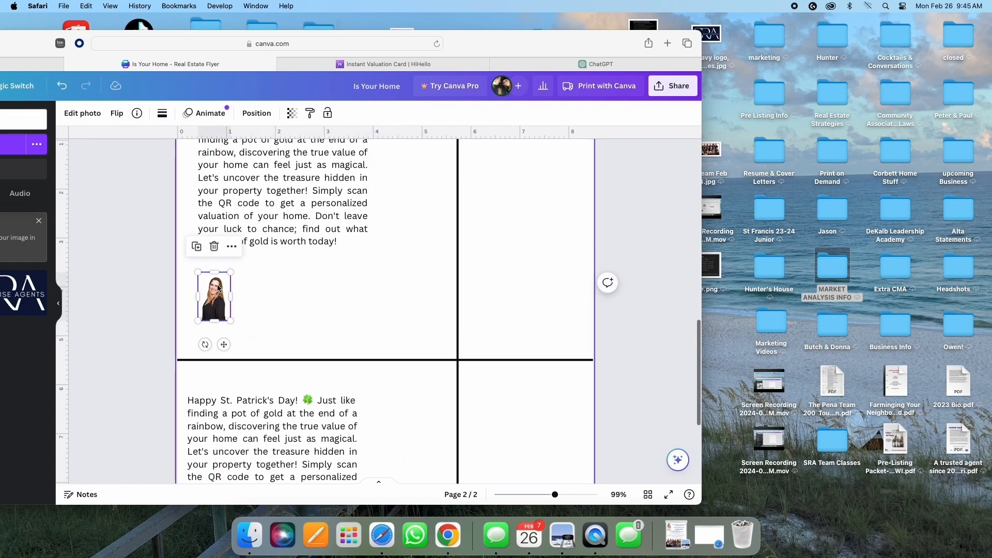
pyautogui.click(200, 250)
pyautogui.scroll(-3, 346, 288)
pyautogui.moveTo(215, 173); pyautogui.dragTo(198, 446)
pyautogui.click(300, 315)
pyautogui.scroll(3, 300, 316)
pyautogui.scroll(1, 301, 315)
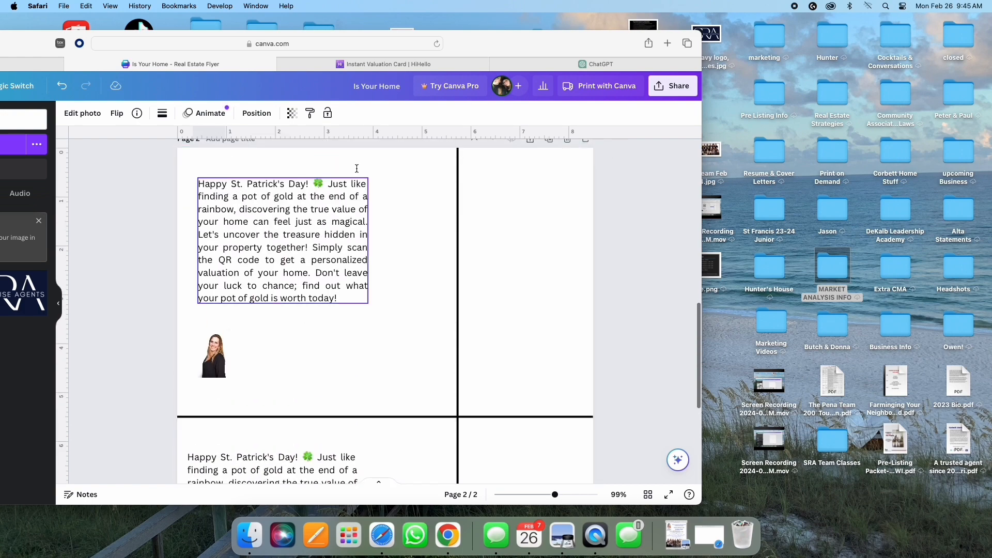
pyautogui.moveTo(510, 38); pyautogui.dragTo(771, 123)
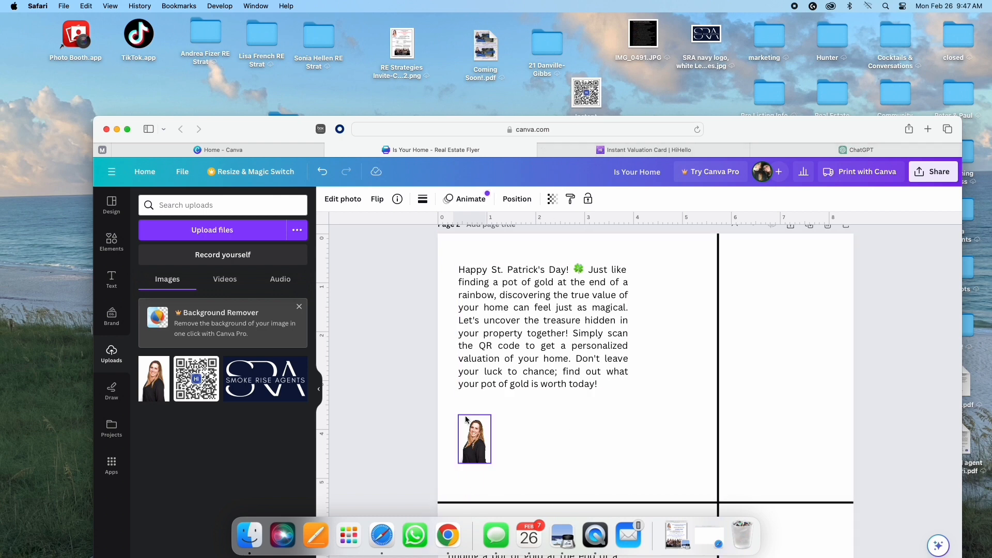
# Step: Add a shamrock graphic beside the photo and bring the photo forward one layer
pyautogui.click(111, 242)
pyautogui.moveTo(158, 294); pyautogui.dragTo(481, 451)
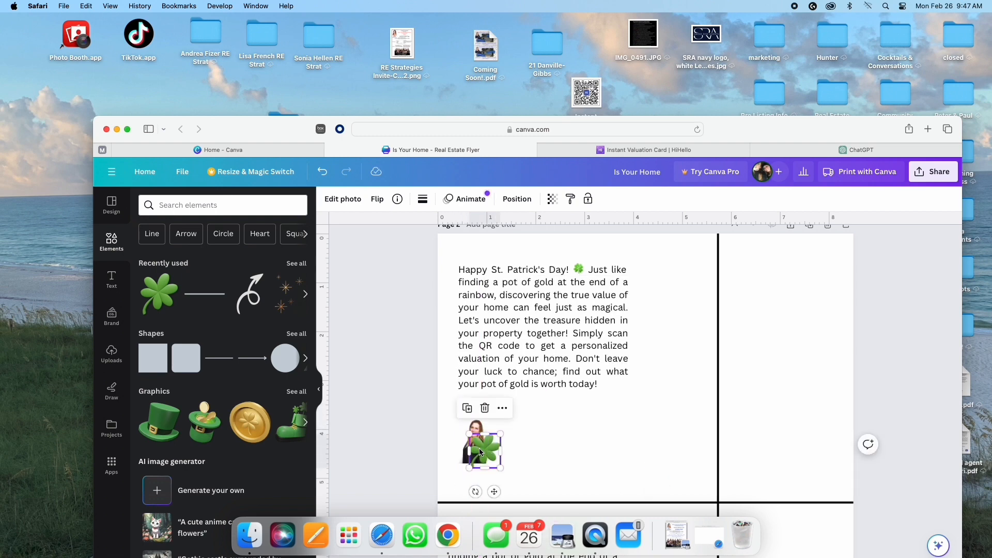
pyautogui.click(479, 429)
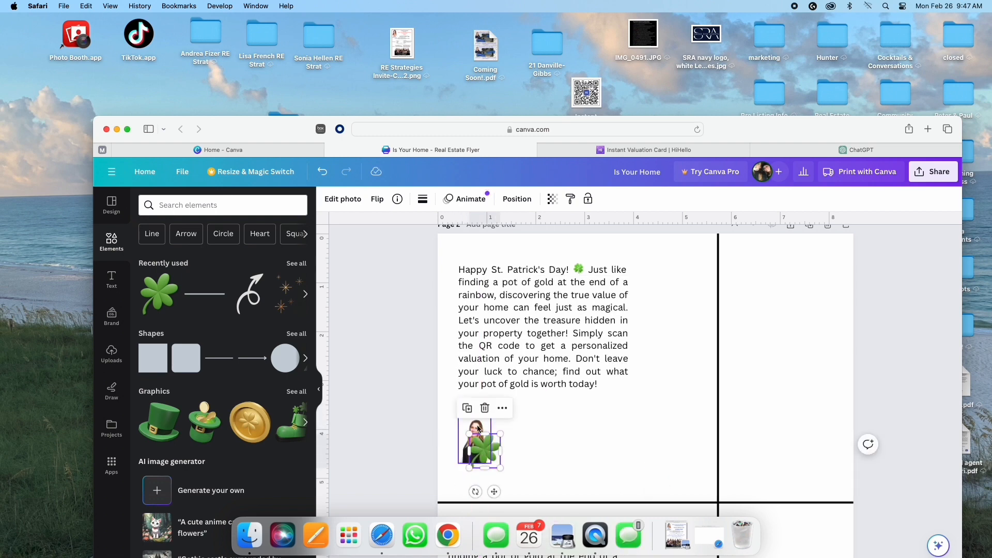
pyautogui.click(491, 391)
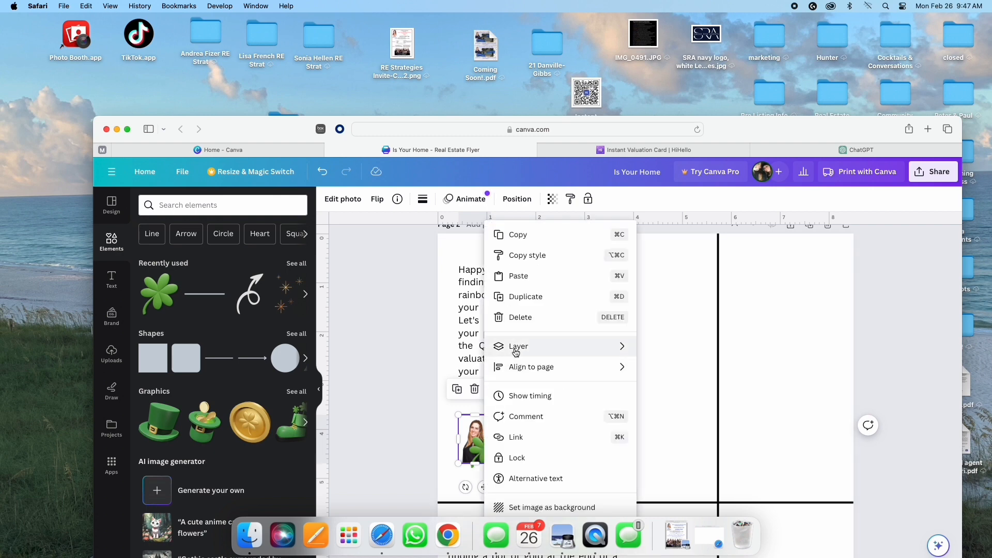
pyautogui.moveTo(517, 346)
pyautogui.click(685, 349)
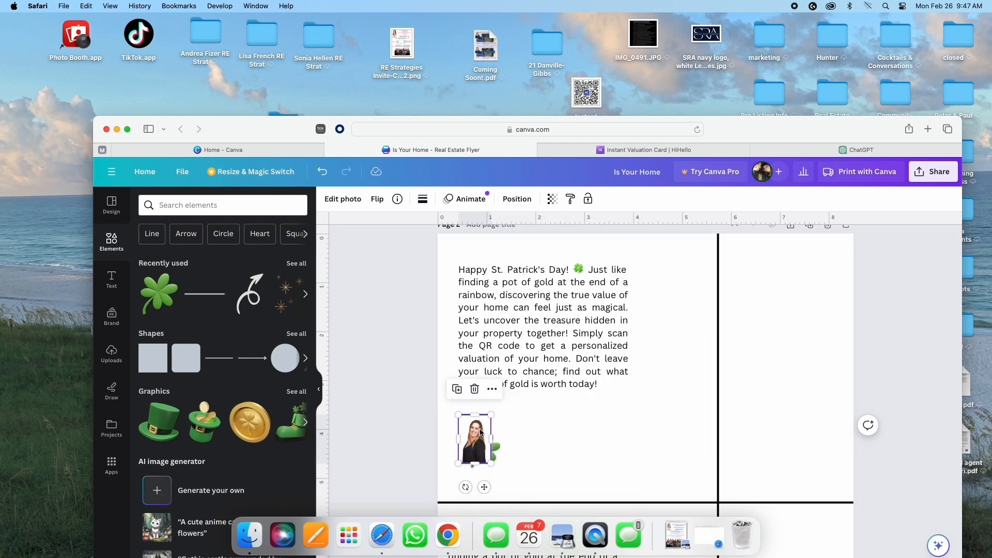
# Step: Try removing the photo's background, then dismiss the upgrade prompt
pyautogui.click(345, 201)
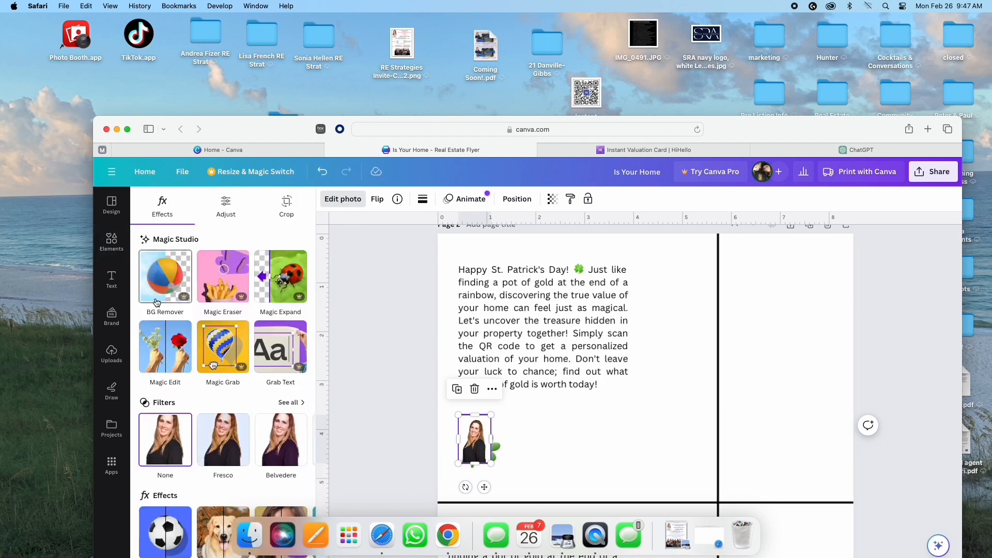
pyautogui.click(156, 302)
pyautogui.click(782, 229)
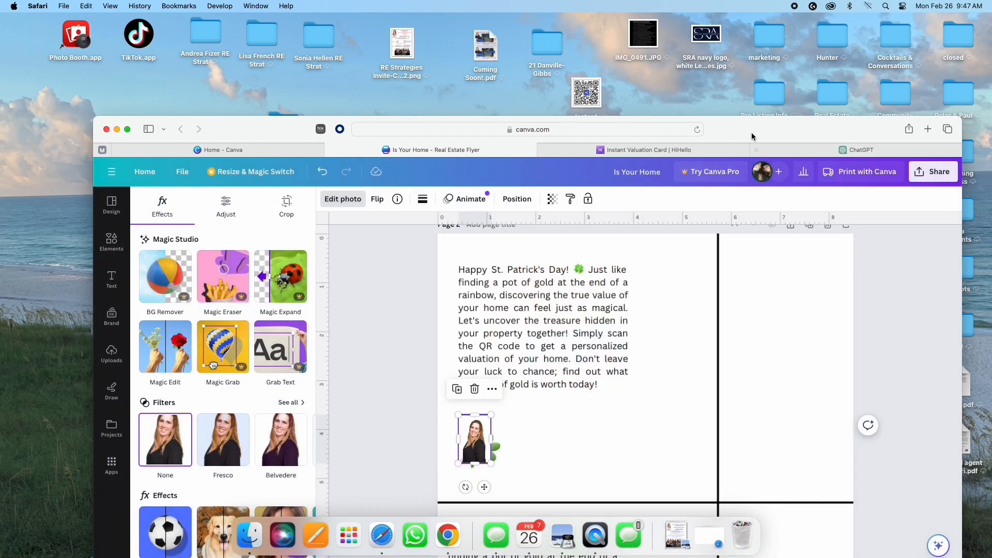
pyautogui.moveTo(752, 133); pyautogui.dragTo(739, 27)
pyautogui.click(532, 374)
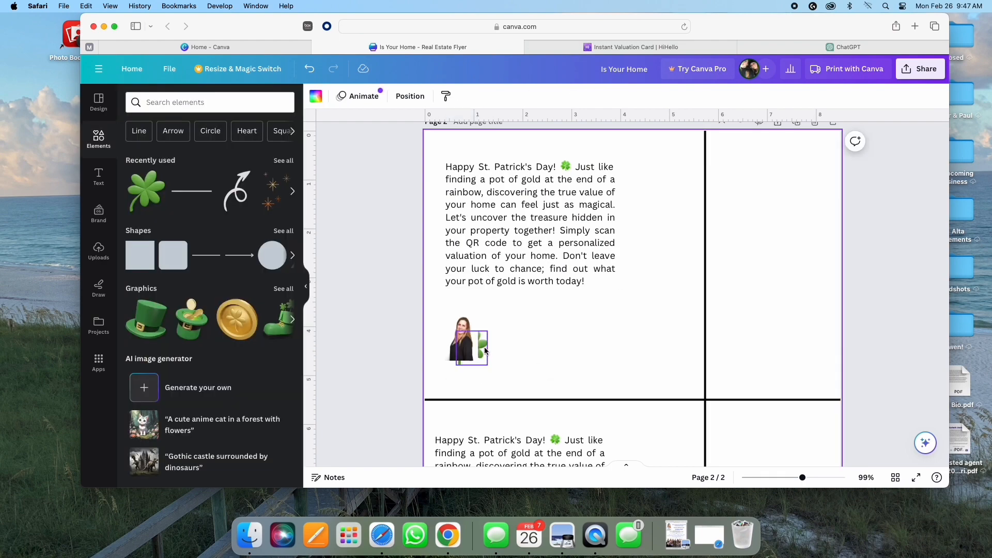
# Step: Resize the shamrock, bring it in front of the photo, and place it on the photo's lower corner
pyautogui.click(485, 347)
pyautogui.moveTo(487, 348)
pyautogui.mouseDown()
pyautogui.moveTo(500, 347)
pyautogui.moveTo(505, 364)
pyautogui.moveTo(483, 375)
pyautogui.moveTo(491, 342)
pyautogui.mouseUp()
pyautogui.scroll(1, 491, 372)
pyautogui.scroll(2, 471, 377)
pyautogui.click(504, 303)
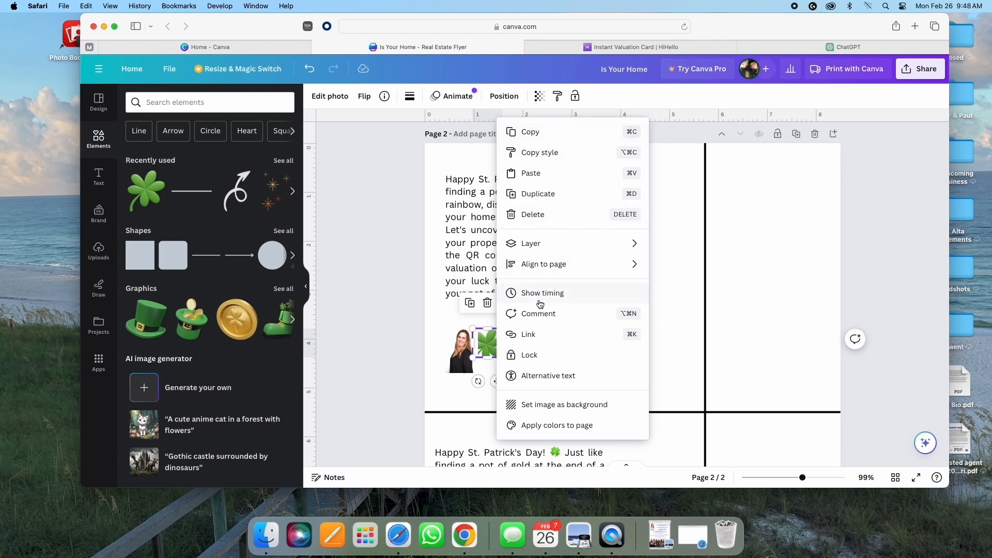
pyautogui.moveTo(537, 245)
pyautogui.click(686, 251)
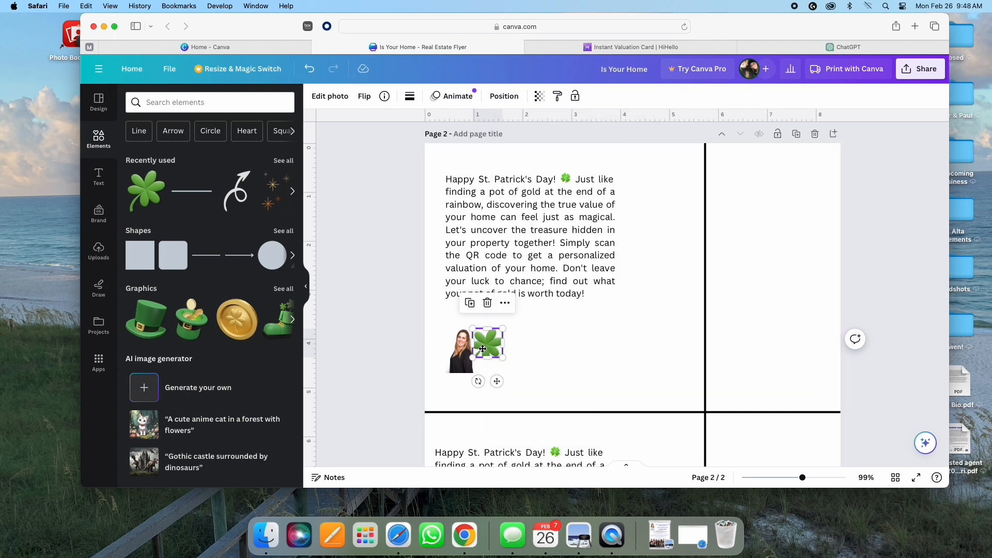
pyautogui.moveTo(491, 347); pyautogui.dragTo(483, 368)
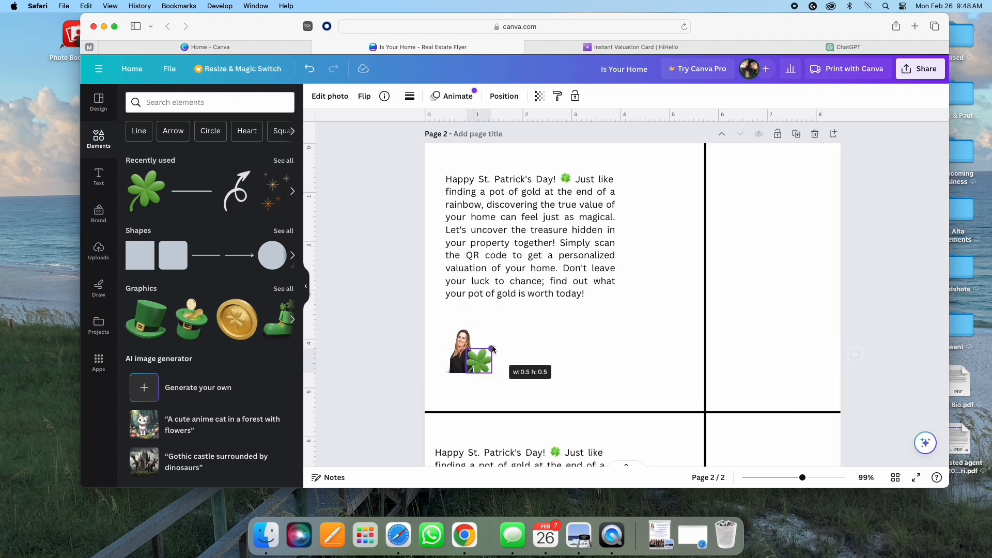
# Step: Duplicate and flip the clover, set the copy beside the photo, and tilt it about 56 degrees
pyautogui.click(461, 322)
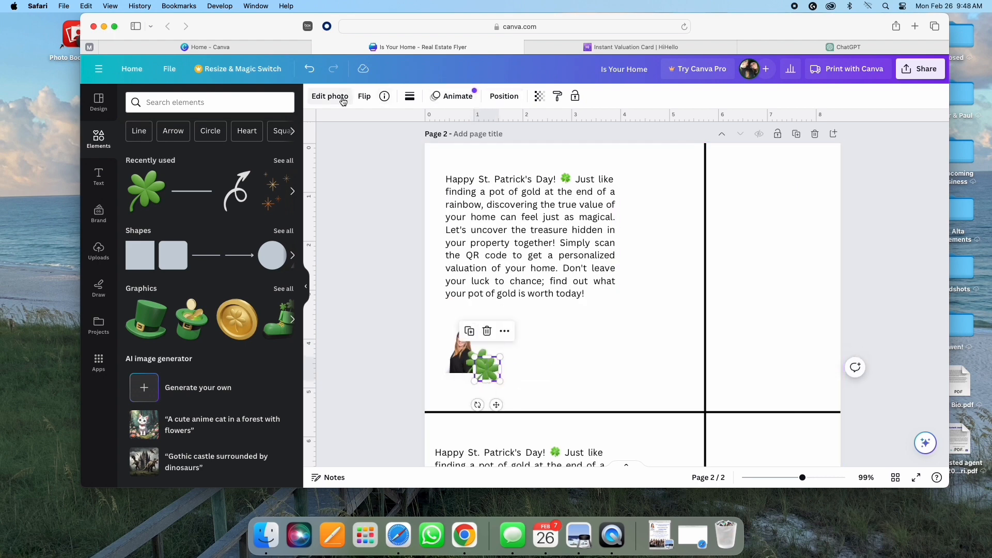
pyautogui.click(361, 97)
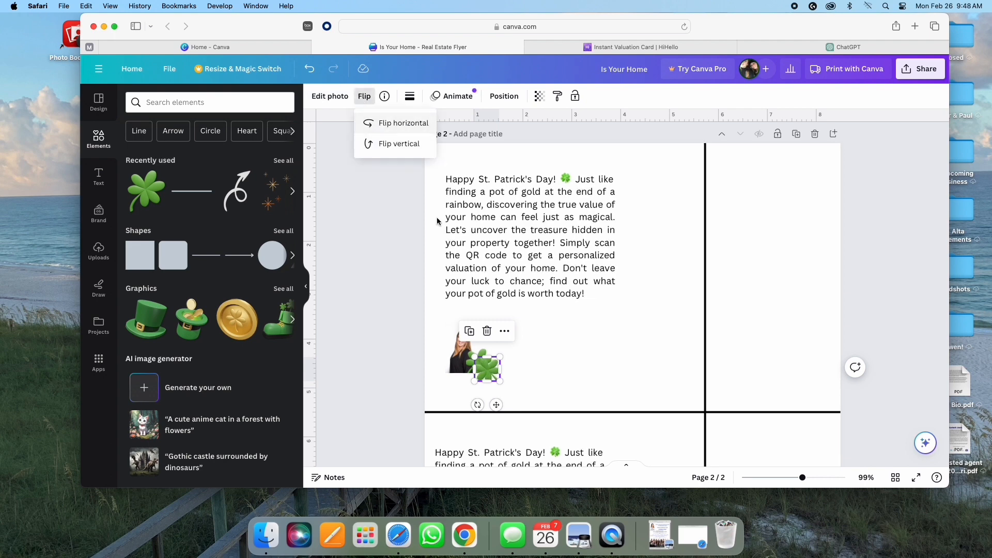
pyautogui.moveTo(490, 375); pyautogui.dragTo(455, 376)
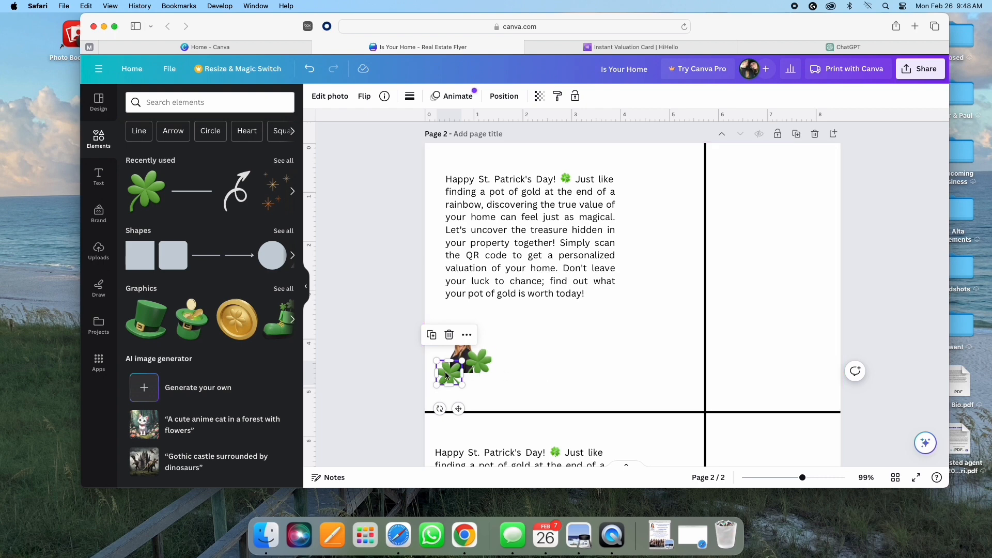
pyautogui.moveTo(454, 377); pyautogui.dragTo(478, 376)
pyautogui.click(371, 96)
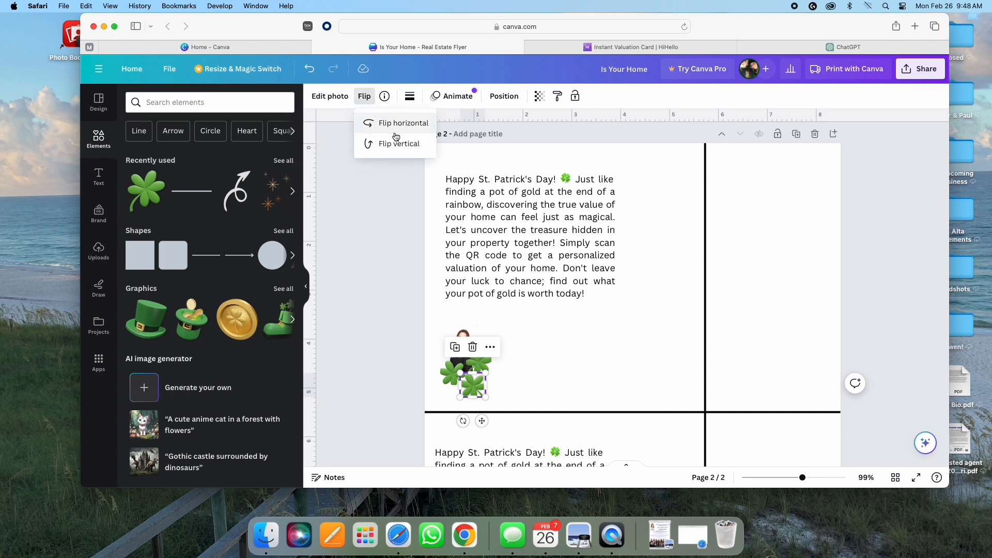
pyautogui.moveTo(462, 420); pyautogui.dragTo(419, 405)
pyautogui.click(431, 349)
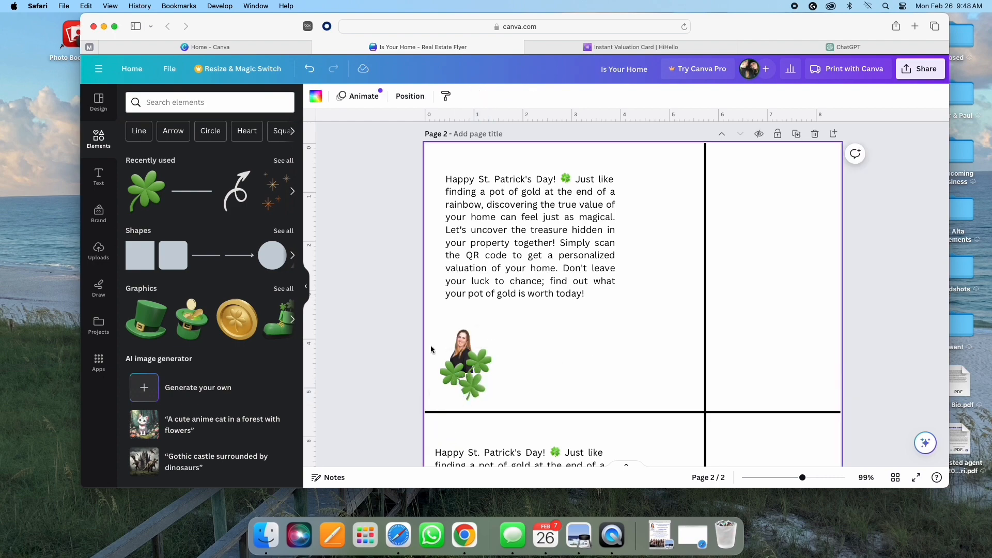
pyautogui.click(93, 178)
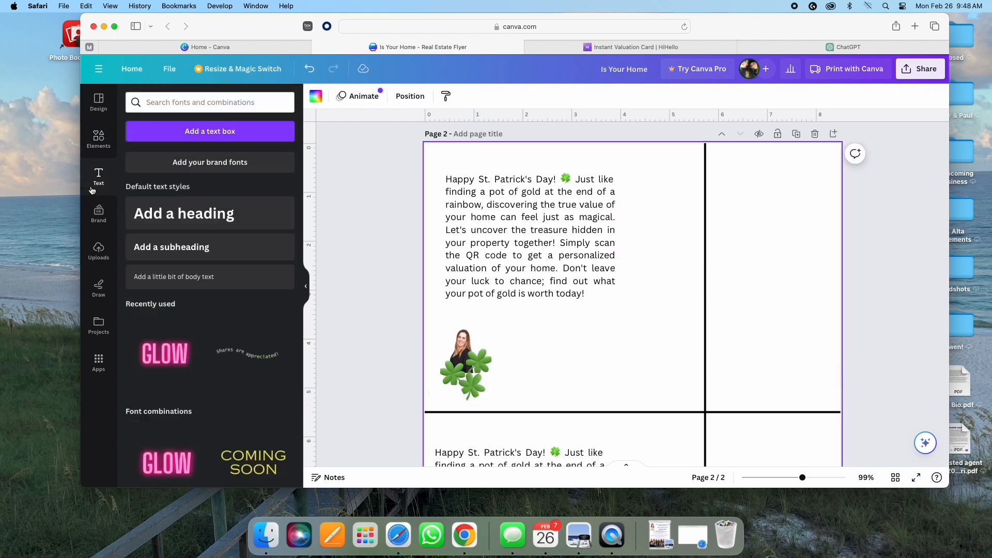
# Step: Add a body-text box beside the photo with the agent's name at 13 pt
pyautogui.click(189, 277)
pyautogui.moveTo(639, 338); pyautogui.dragTo(594, 362)
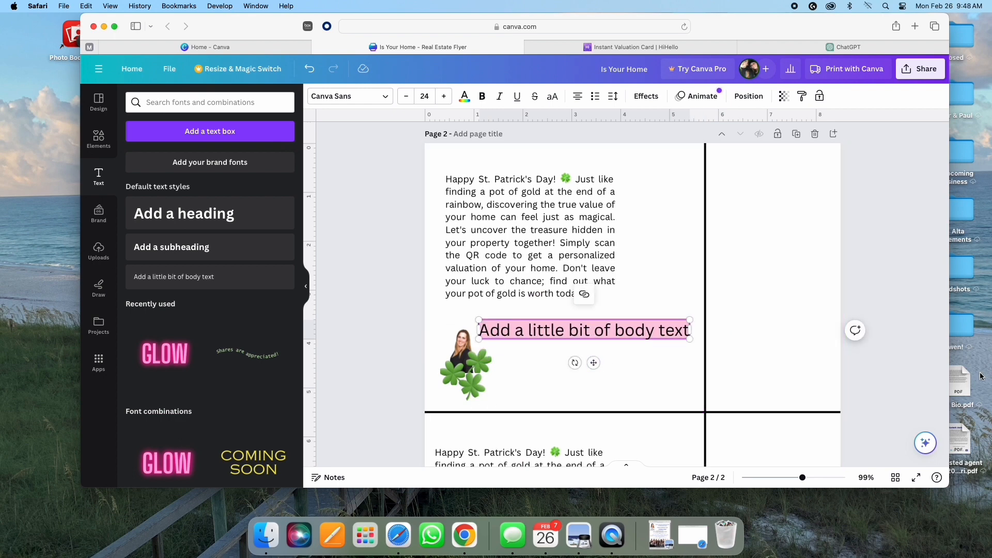
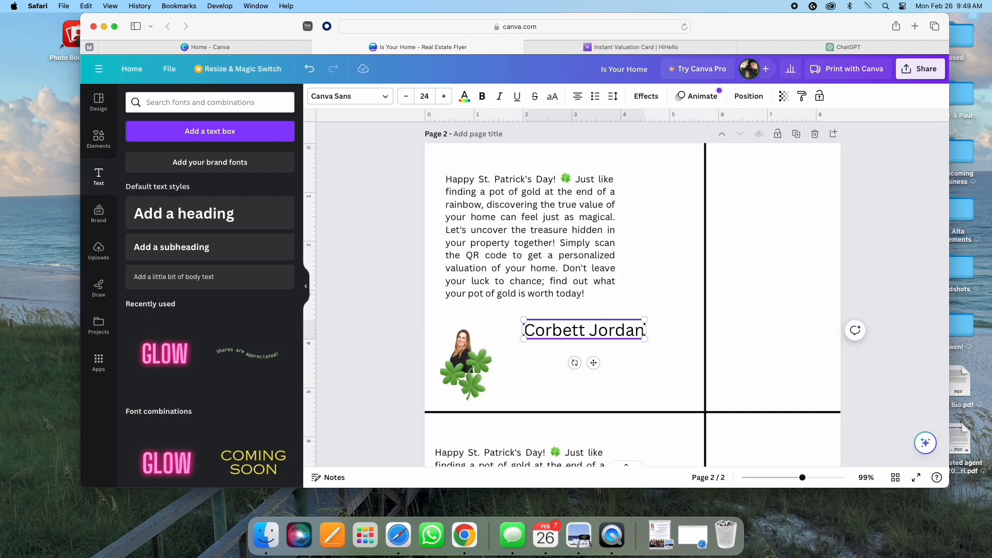
pyautogui.click(407, 96)
pyautogui.click(406, 96)
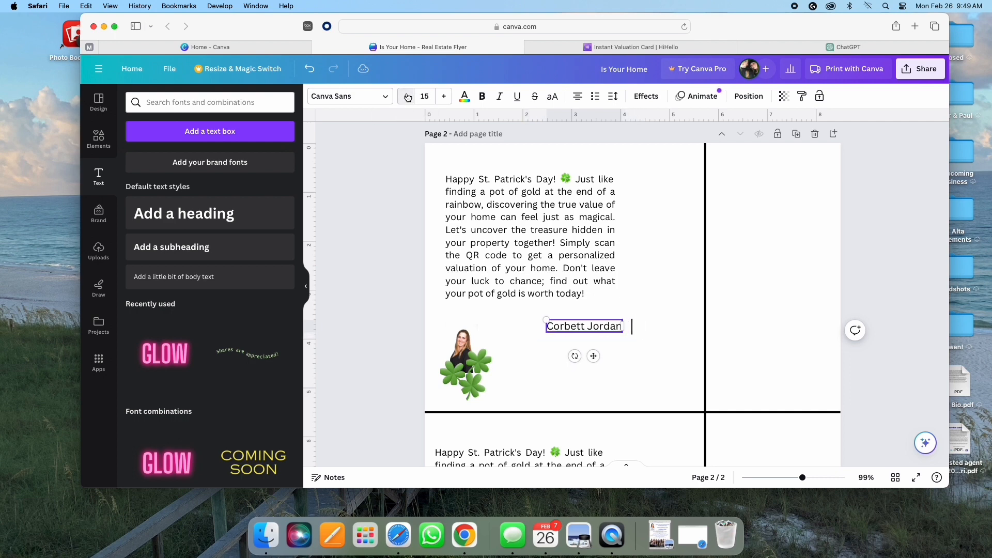
pyautogui.click(407, 96)
pyautogui.click(406, 96)
# Step: Add the agent's phone number, e-mail address and website on separate lines below the name
pyautogui.press('Return')
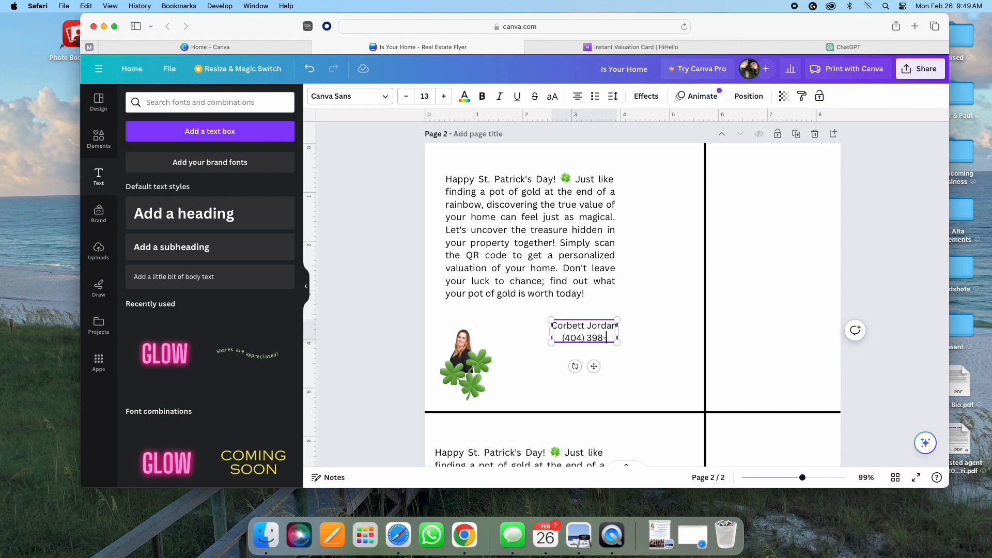
pyautogui.press('Return')
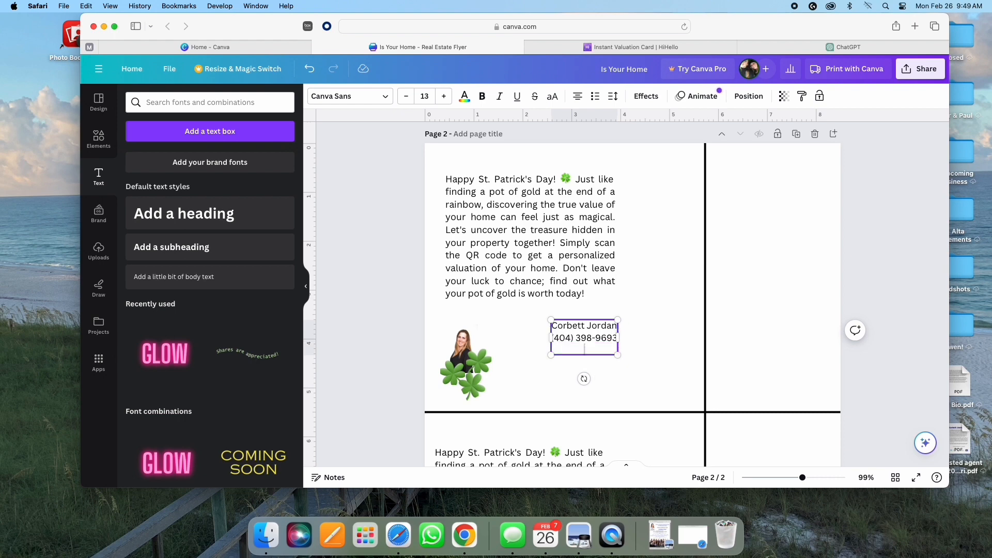
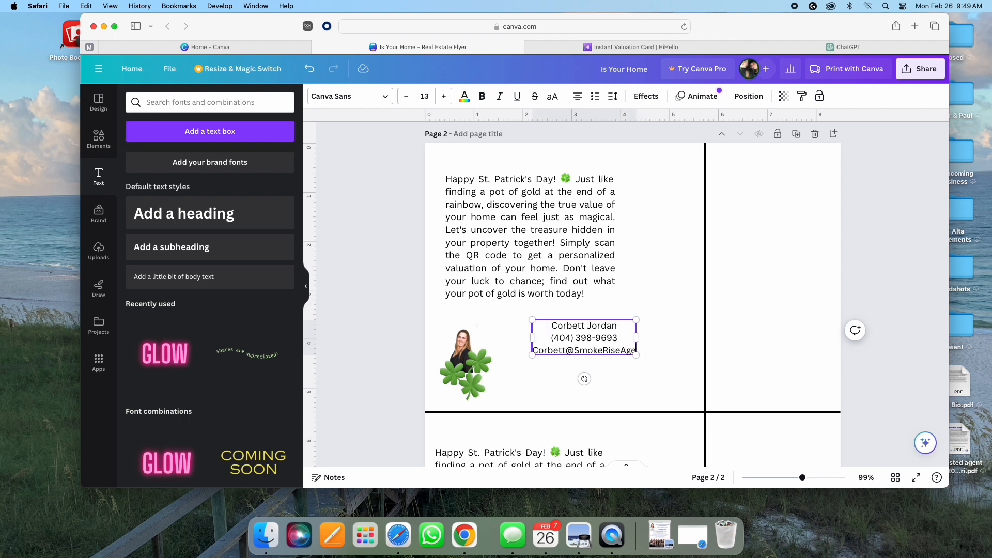
pyautogui.press('Return')
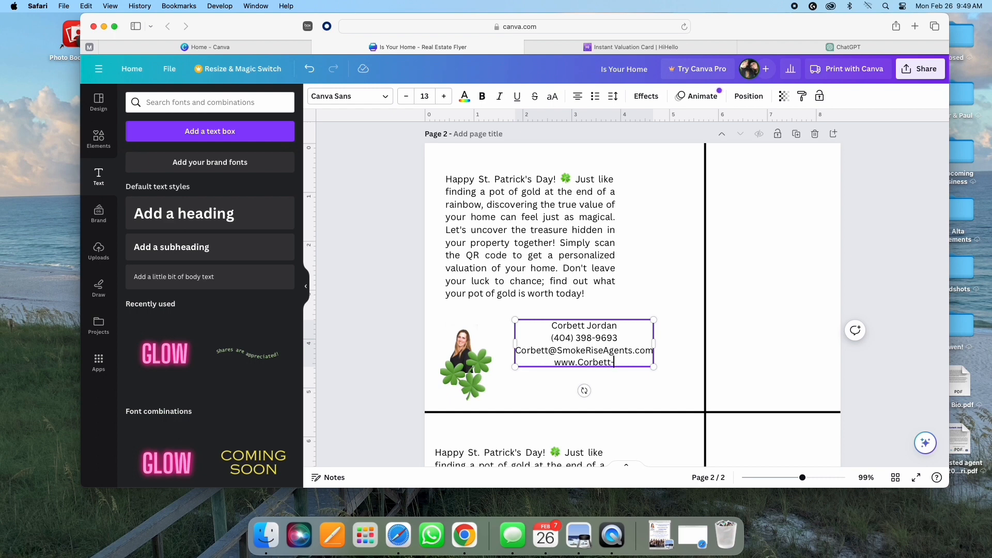
pyautogui.write('.com')
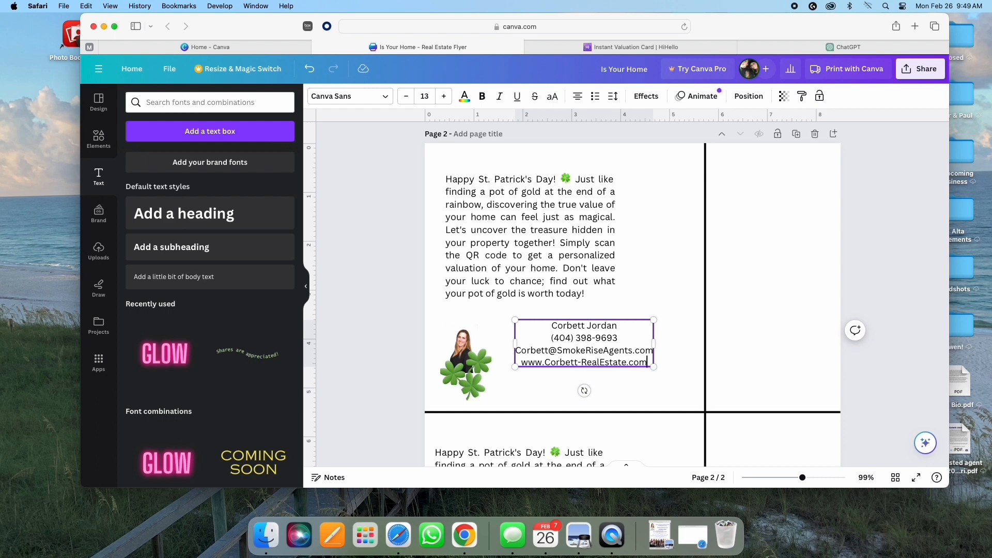
pyautogui.press('Return')
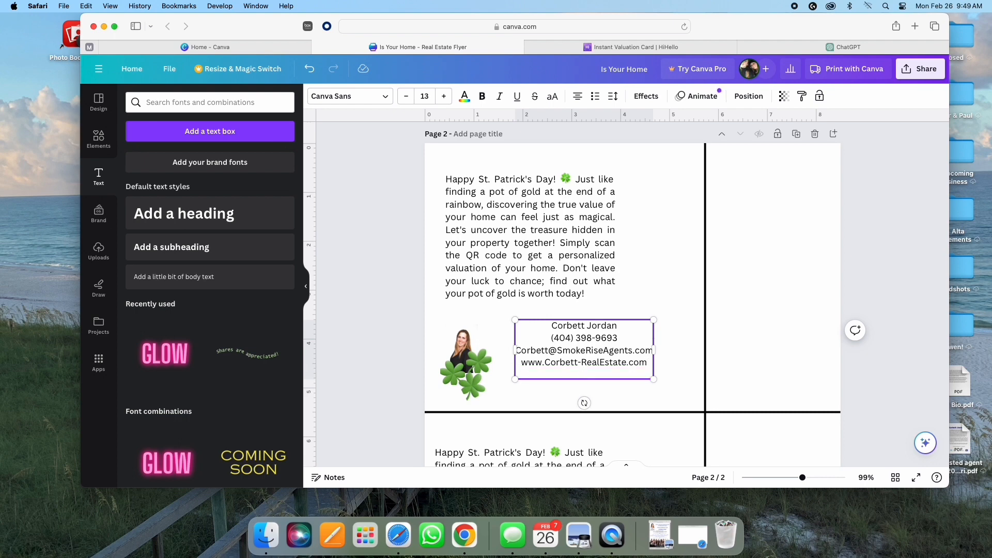
pyautogui.press('BackSpace')
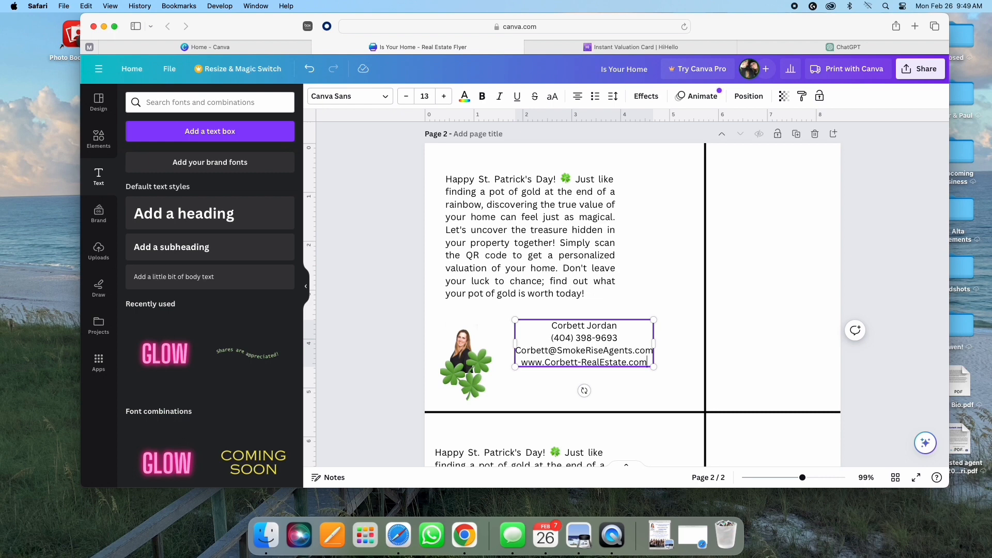
# Step: Left-align the contact text, move it against the photo, and reduce it to 12 pt
pyautogui.moveTo(642, 363); pyautogui.dragTo(577, 348)
pyautogui.click(578, 97)
pyautogui.click(578, 96)
pyautogui.press('Escape')
pyautogui.click(407, 97)
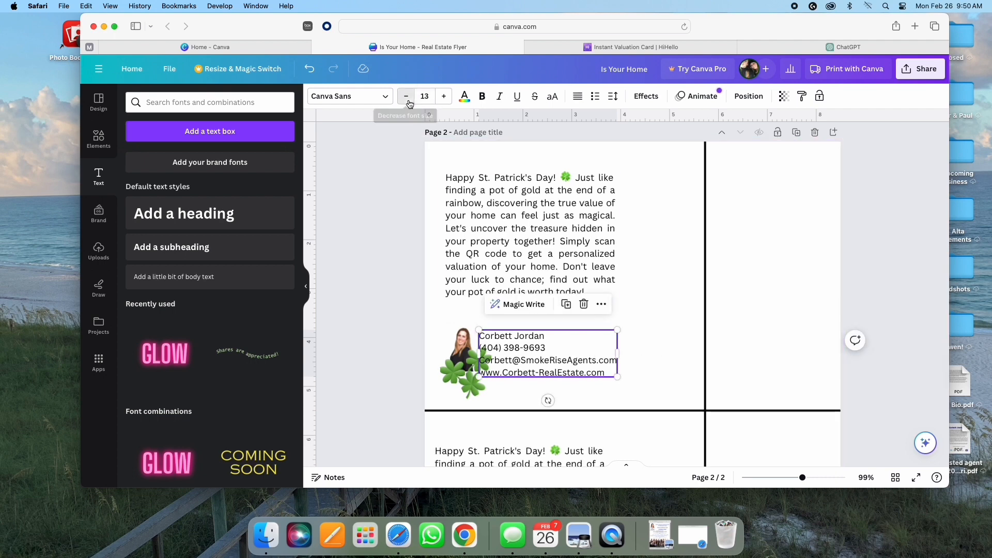
pyautogui.click(544, 357)
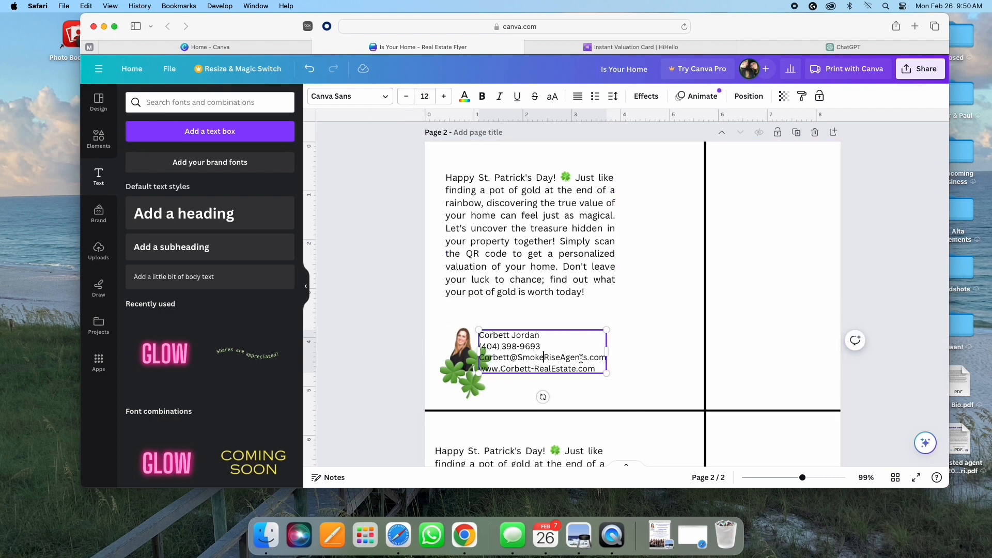
# Step: Check the photo's transparency setting, leave it unchanged, and reselect the contact text box
pyautogui.click(471, 363)
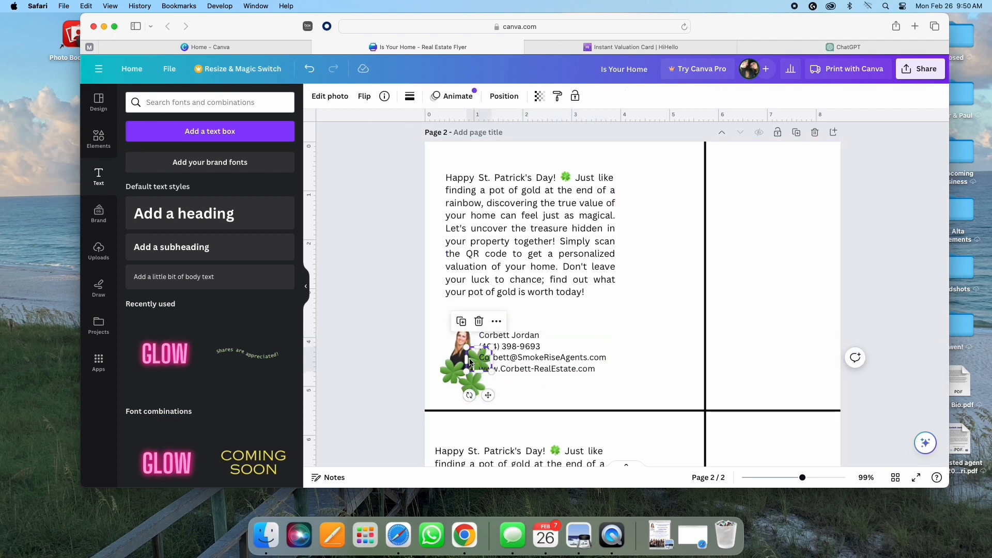
pyautogui.click(539, 98)
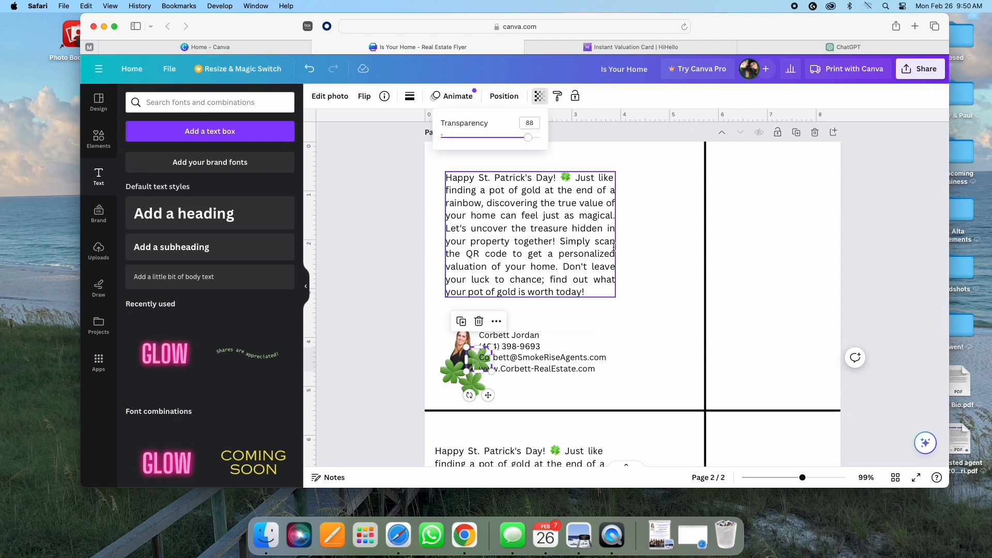
pyautogui.click(701, 344)
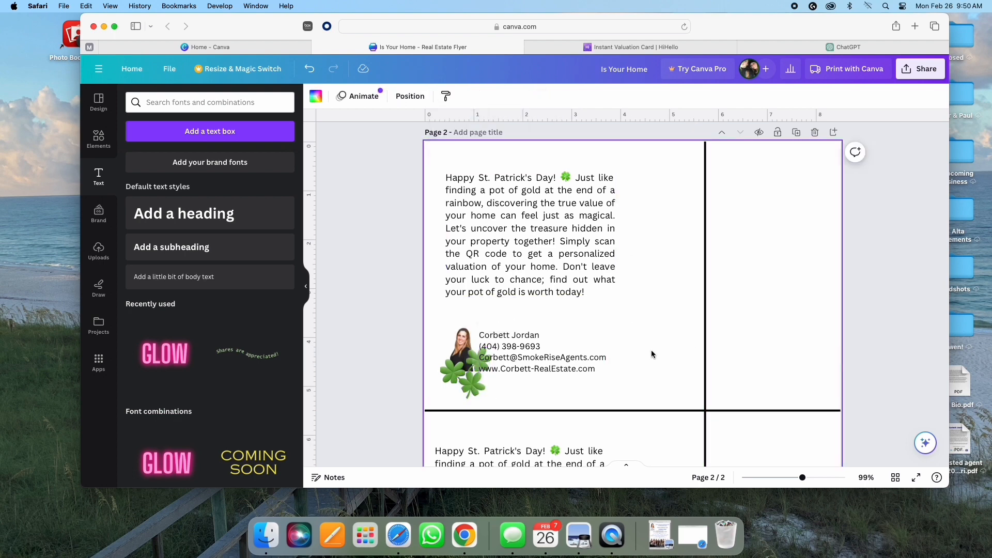
pyautogui.click(527, 361)
pyautogui.click(99, 139)
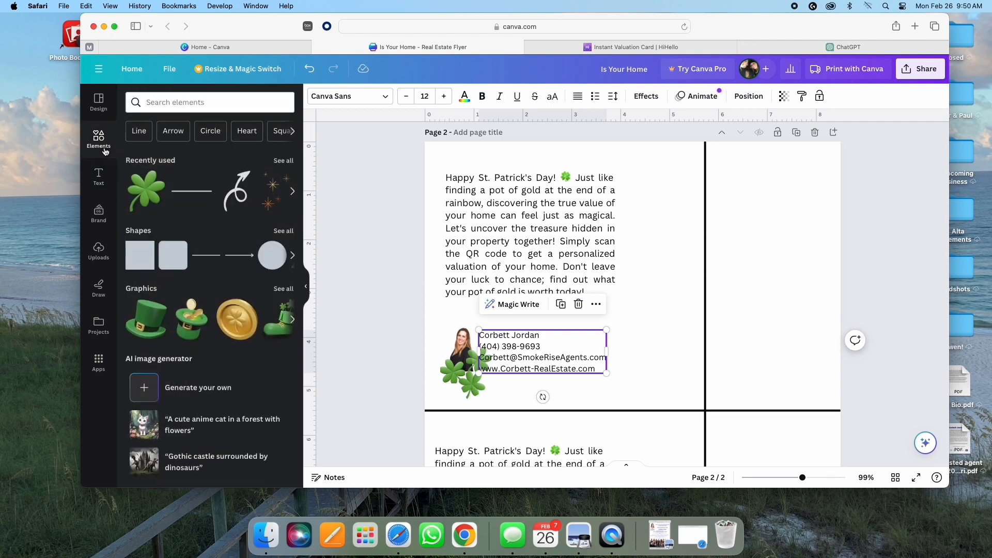
# Step: Add a square shape and resize it to frame the contact details
pyautogui.click(145, 267)
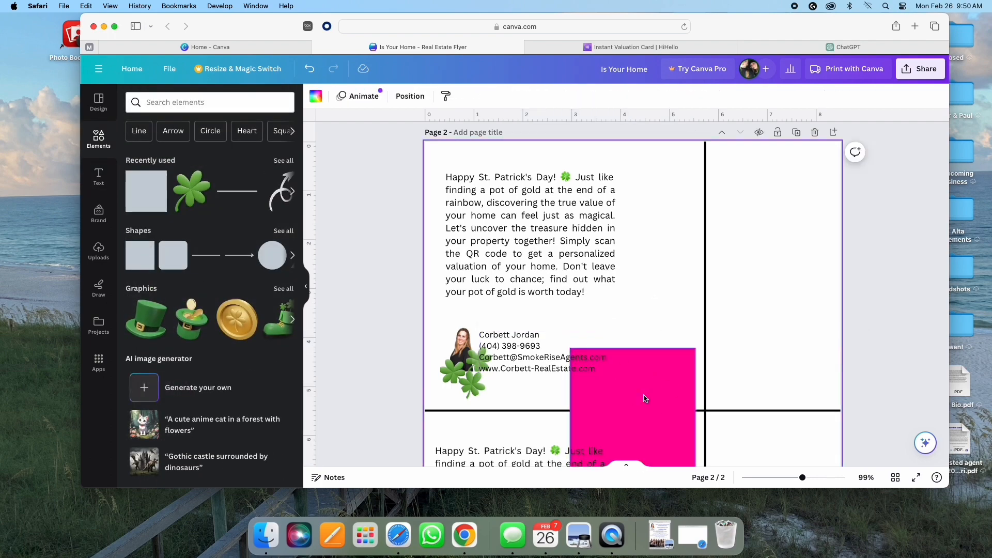
pyautogui.moveTo(644, 398); pyautogui.dragTo(545, 347)
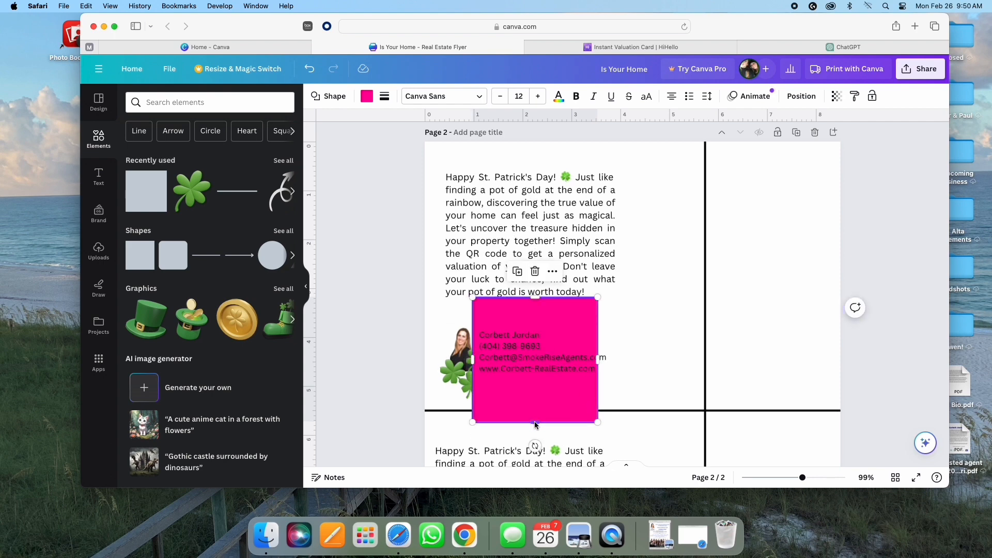
pyautogui.moveTo(534, 424); pyautogui.dragTo(534, 382)
pyautogui.moveTo(599, 344); pyautogui.dragTo(612, 346)
pyautogui.moveTo(540, 295); pyautogui.dragTo(541, 324)
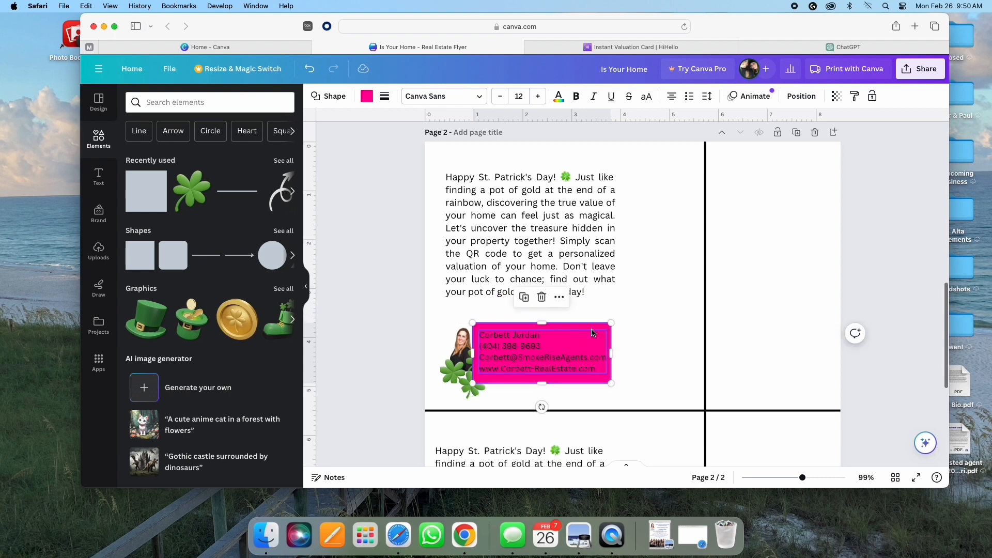
# Step: Make the box light green and lower its opacity so it is semi-transparent
pyautogui.click(371, 101)
pyautogui.click(288, 165)
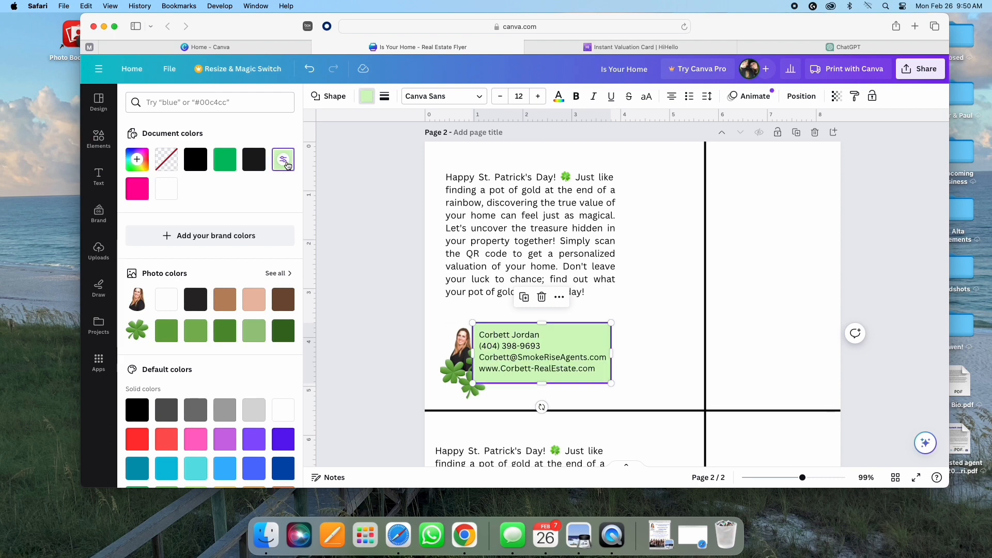
pyautogui.click(837, 96)
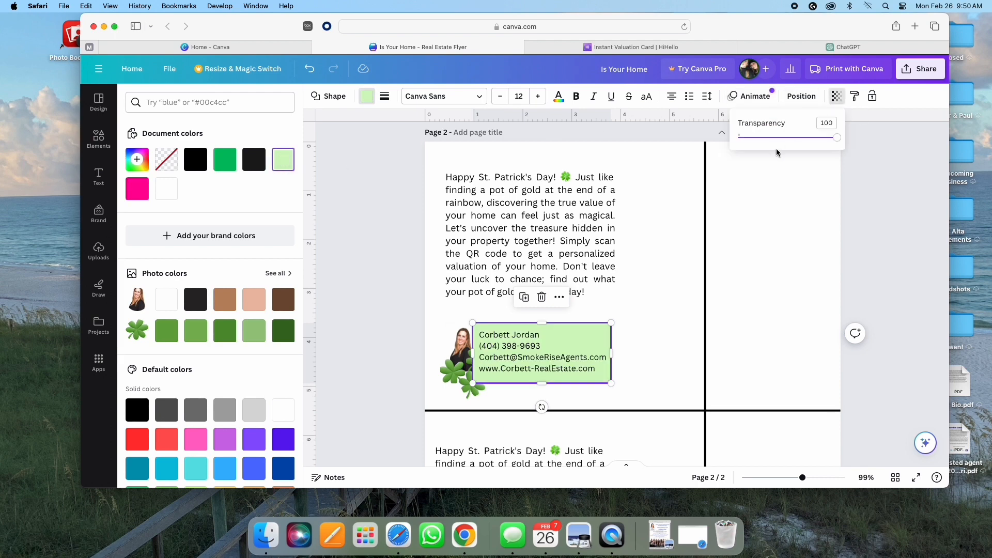
pyautogui.moveTo(838, 145); pyautogui.dragTo(764, 145)
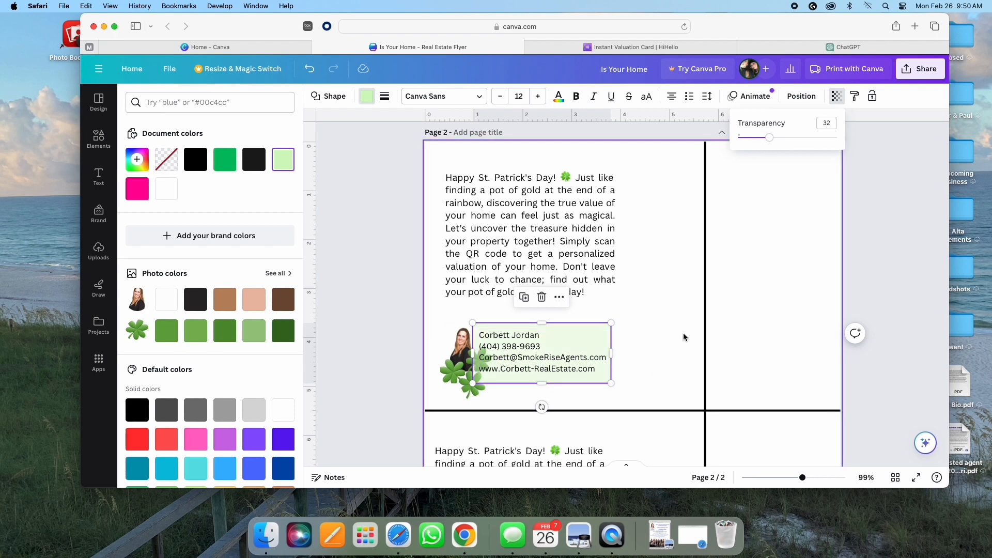
pyautogui.click(605, 330)
# Step: Send the green box back one layer so the clover shows on top
pyautogui.click(560, 299)
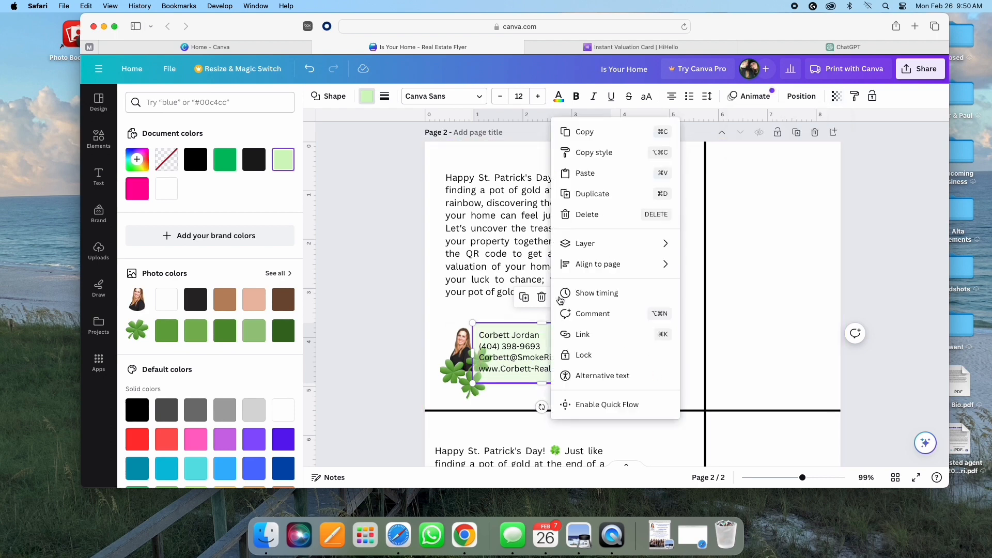
pyautogui.moveTo(594, 245)
pyautogui.click(724, 285)
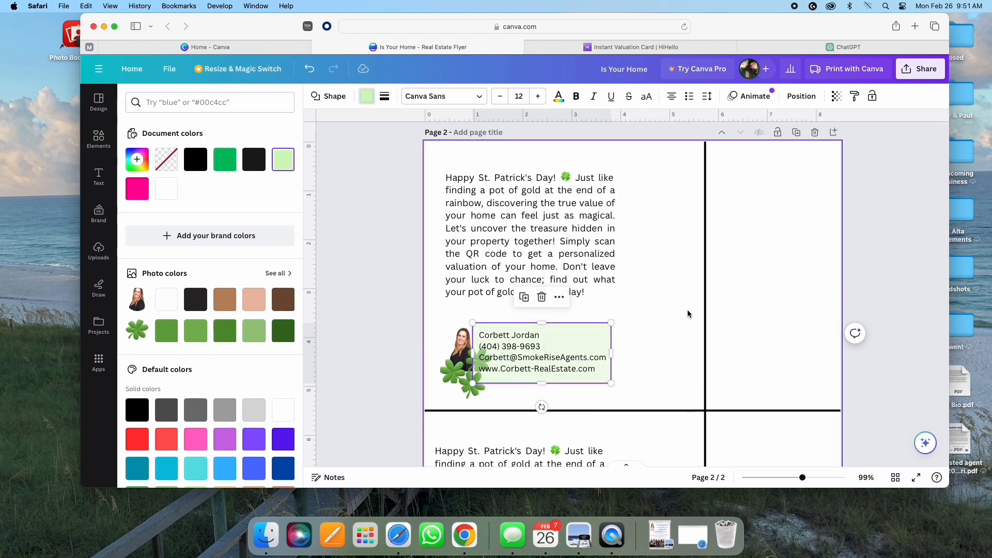
pyautogui.click(794, 295)
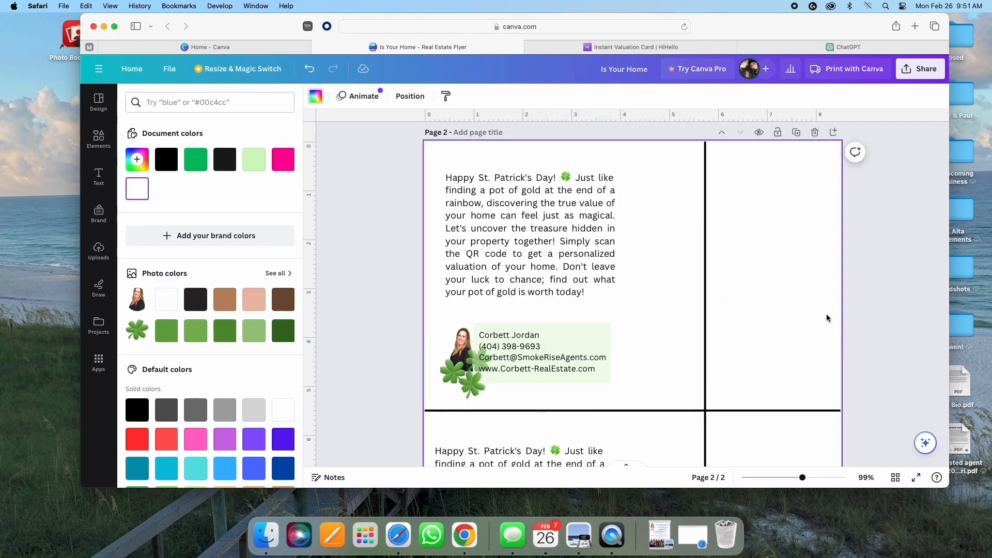
pyautogui.click(470, 365)
pyautogui.click(782, 367)
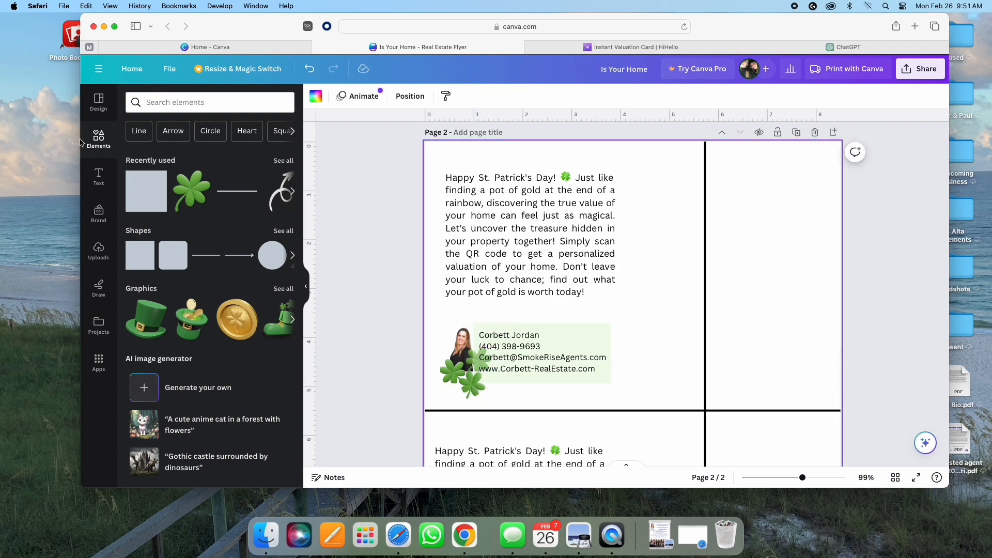
# Step: Search elements for a tiktok logo, add the 't' graphic, and shrink it small
pyautogui.click(161, 101)
pyautogui.write('tik')
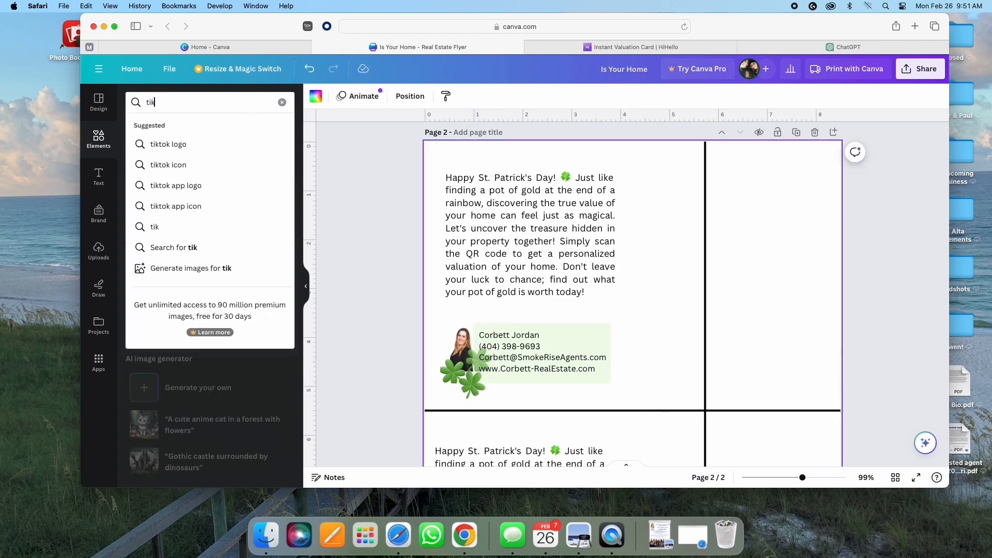
pyautogui.click(165, 144)
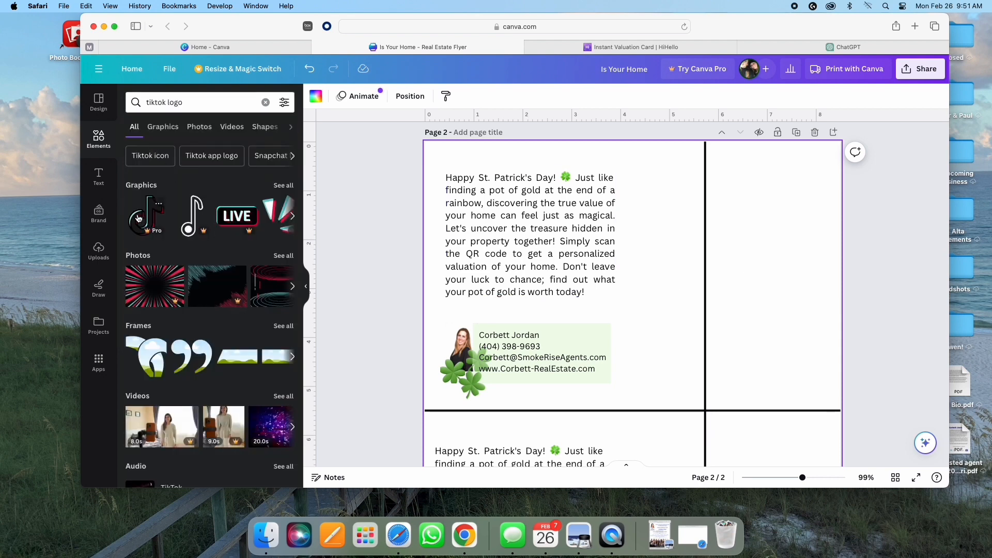
pyautogui.click(282, 185)
pyautogui.click(267, 271)
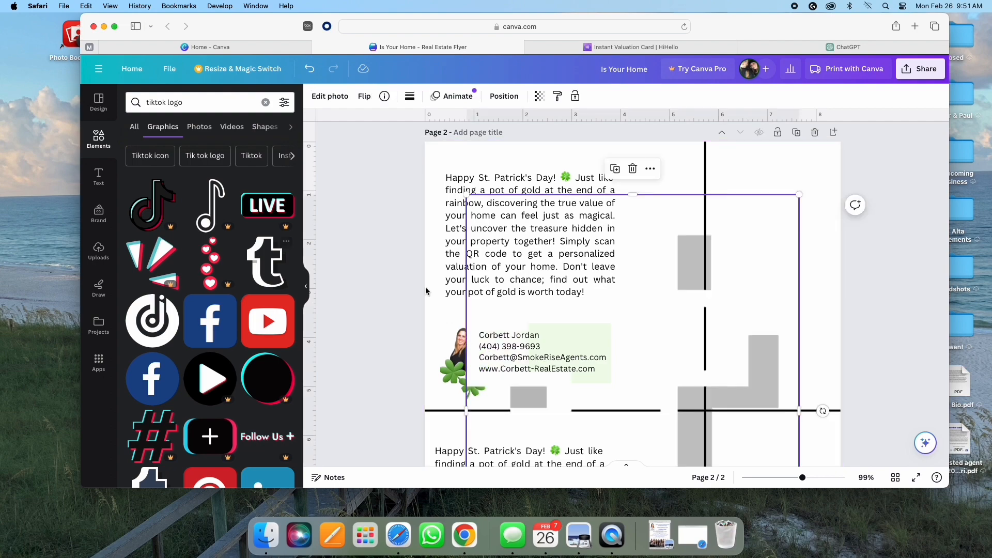
pyautogui.moveTo(467, 197); pyautogui.dragTo(654, 437)
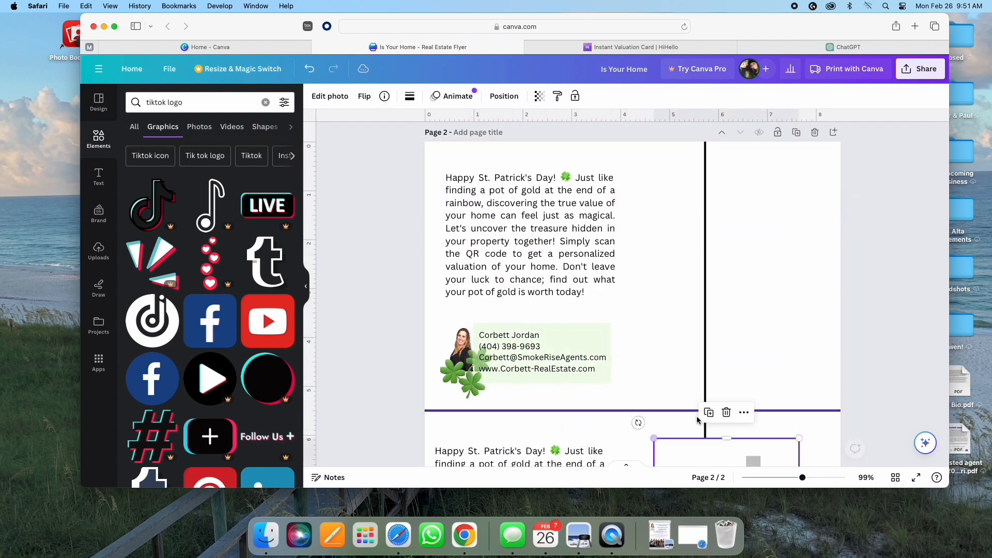
pyautogui.moveTo(721, 451); pyautogui.dragTo(701, 210)
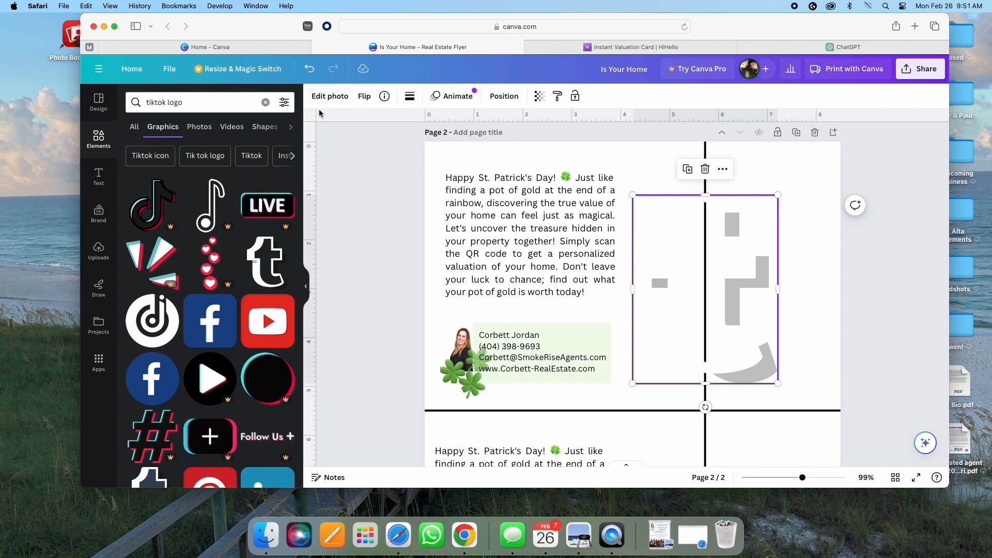
pyautogui.moveTo(779, 197); pyautogui.dragTo(665, 344)
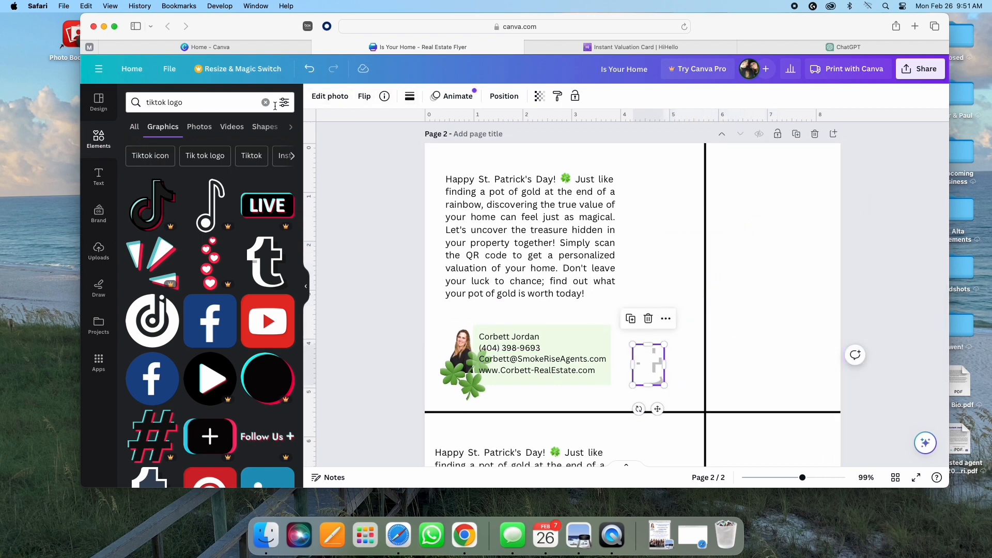
# Step: Add a pink circle behind the 't' logo and size both so the logo fits the circle
pyautogui.click(265, 102)
pyautogui.click(272, 256)
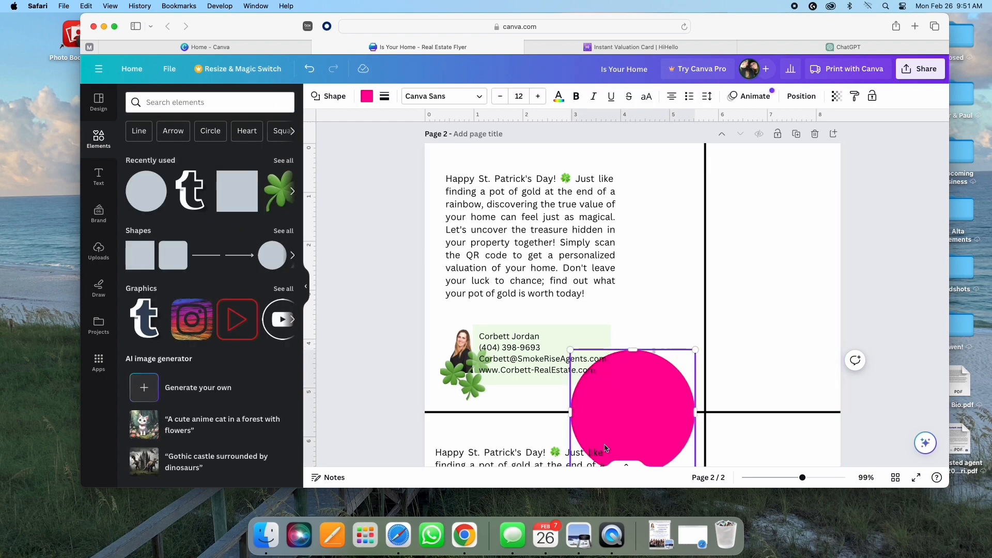
pyautogui.moveTo(606, 449); pyautogui.dragTo(626, 414)
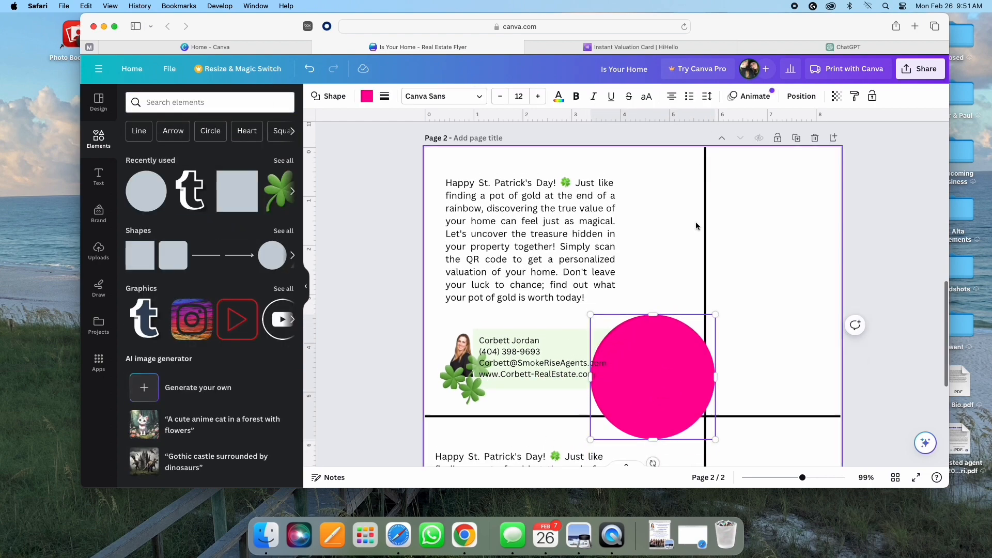
pyautogui.click(764, 268)
pyautogui.click(681, 352)
pyautogui.click(672, 290)
pyautogui.moveTo(683, 244)
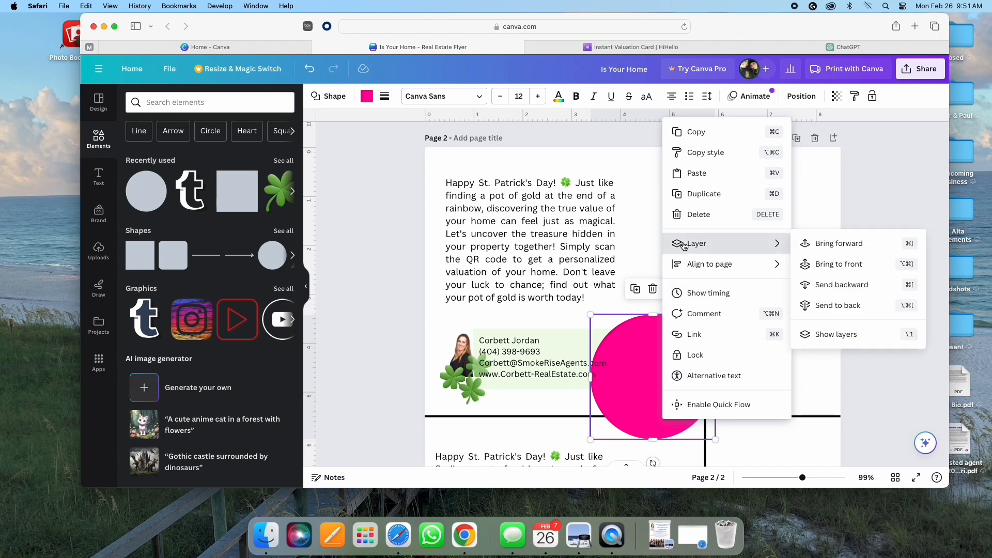
pyautogui.click(836, 285)
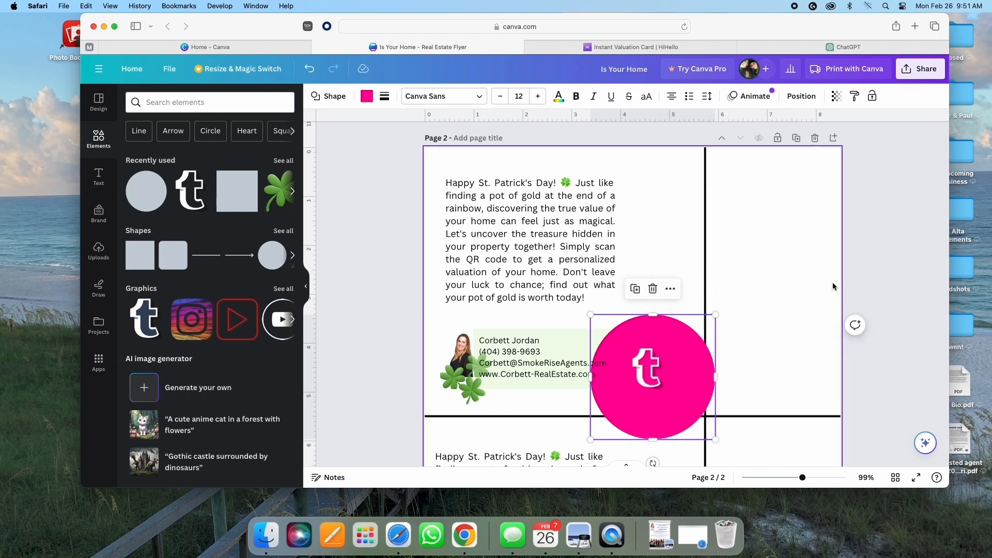
pyautogui.moveTo(715, 317); pyautogui.dragTo(611, 394)
pyautogui.scroll(1, 650, 381)
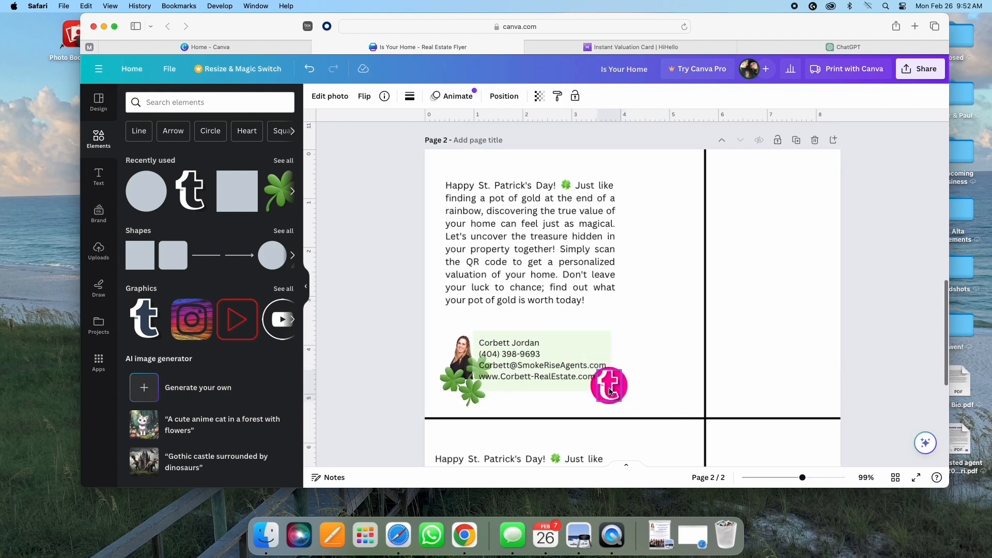
pyautogui.moveTo(623, 373); pyautogui.dragTo(621, 372)
# Step: Move the pink circle logo beside the clovers just below the contact box
pyautogui.click(626, 370)
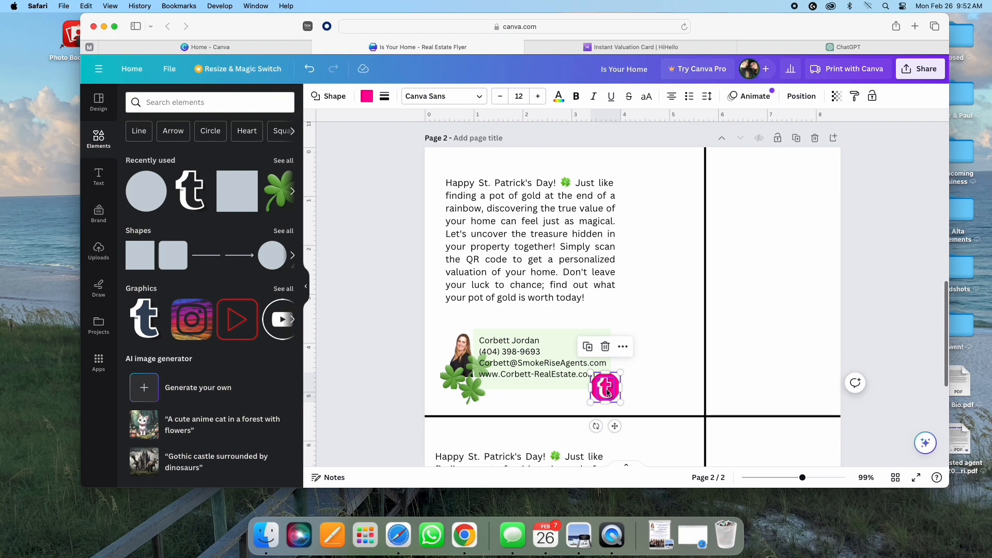
pyautogui.moveTo(607, 393); pyautogui.dragTo(498, 405)
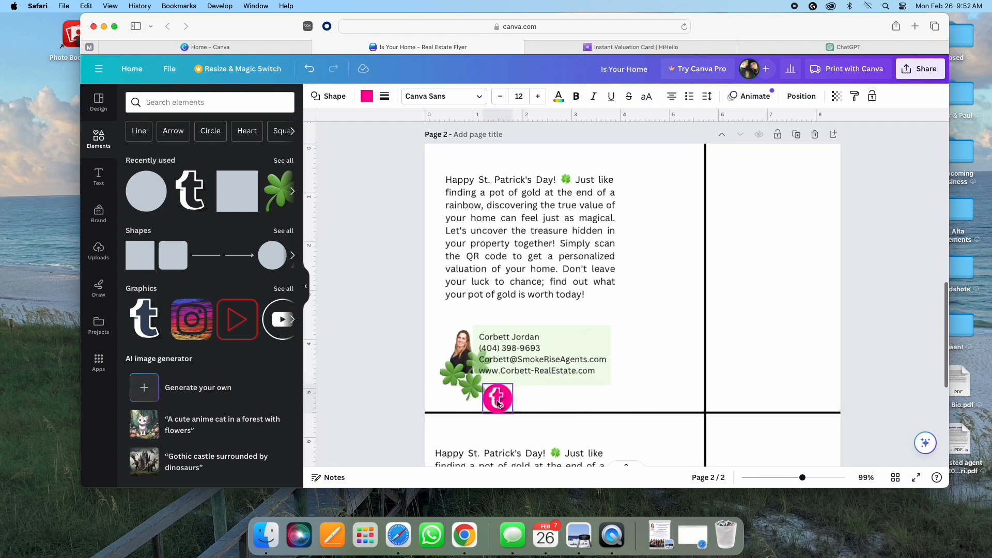
pyautogui.click(530, 399)
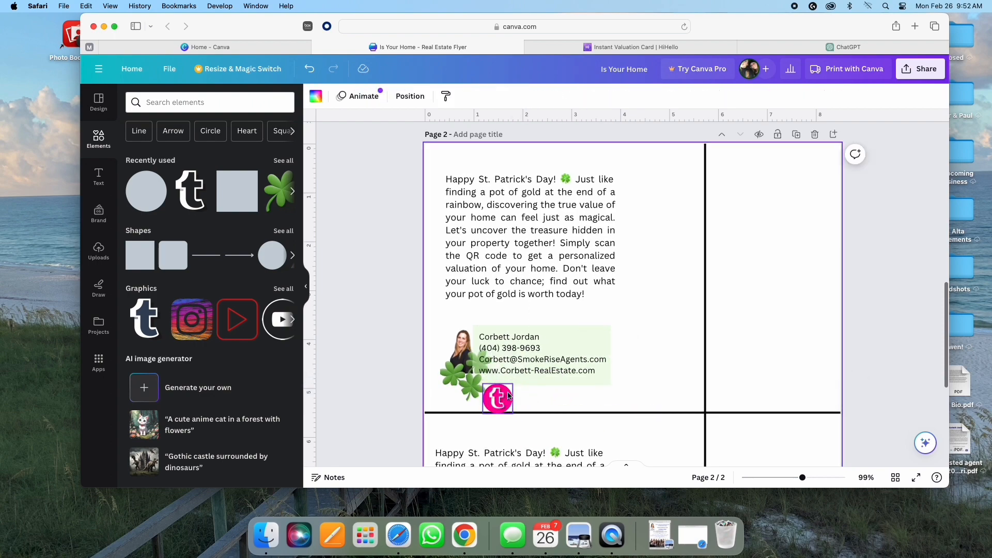
pyautogui.click(509, 396)
pyautogui.scroll(1, 509, 396)
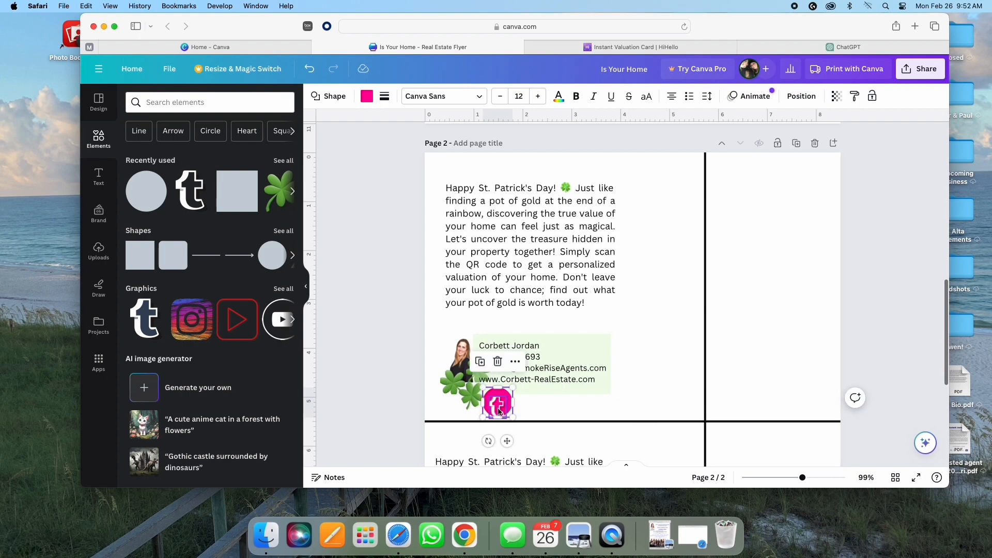
pyautogui.moveTo(499, 412); pyautogui.dragTo(499, 406)
pyautogui.click(540, 411)
pyautogui.scroll(1, 499, 409)
pyautogui.click(605, 408)
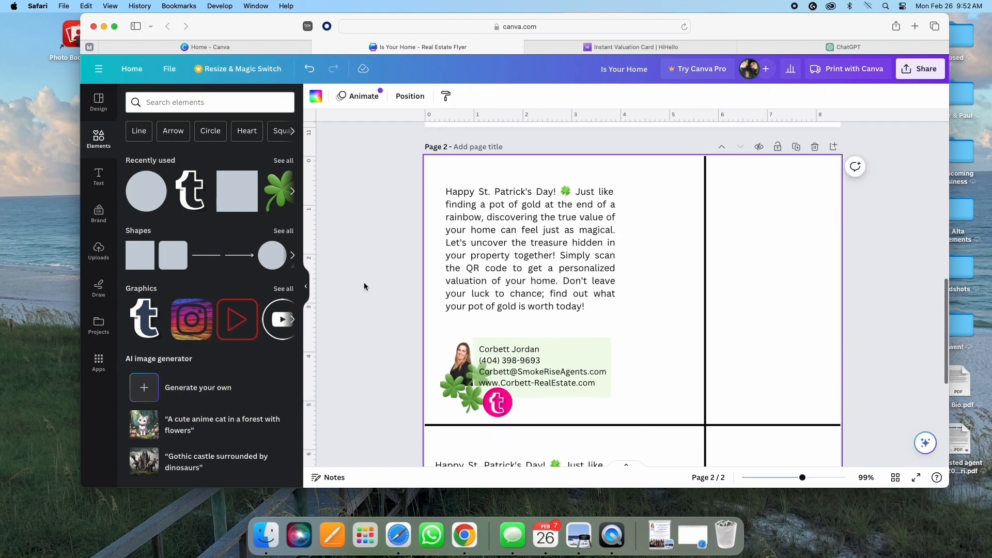
# Step: Add a small body text box beside the pink logo containing the agent's social handle
pyautogui.click(98, 176)
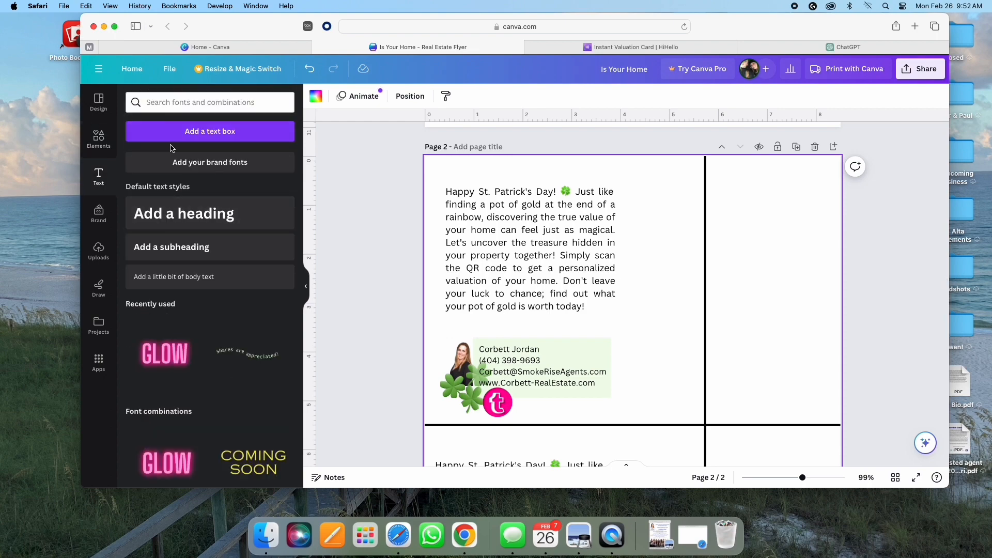
pyautogui.click(173, 277)
pyautogui.moveTo(642, 346); pyautogui.dragTo(613, 436)
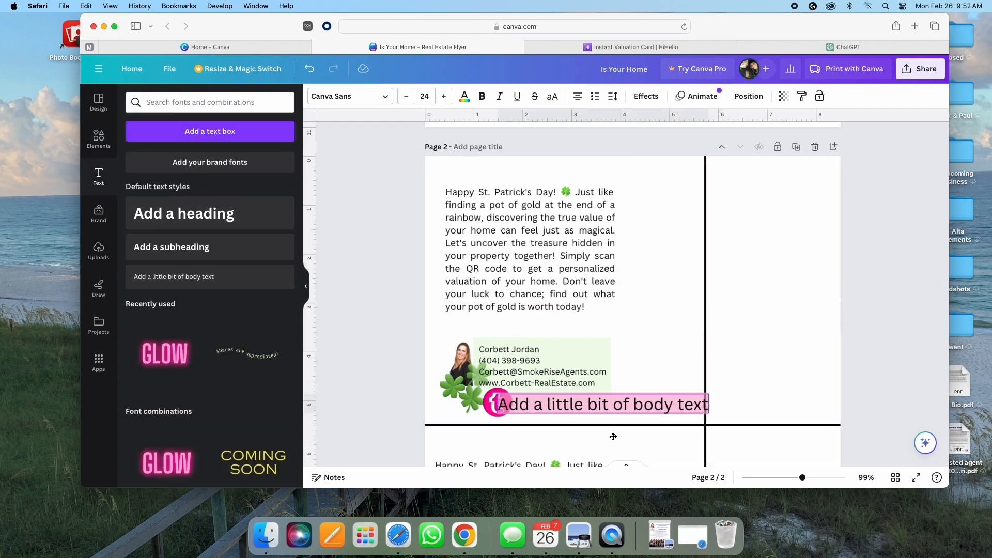
pyautogui.moveTo(711, 394); pyautogui.dragTo(604, 409)
pyautogui.moveTo(554, 434); pyautogui.dragTo(569, 430)
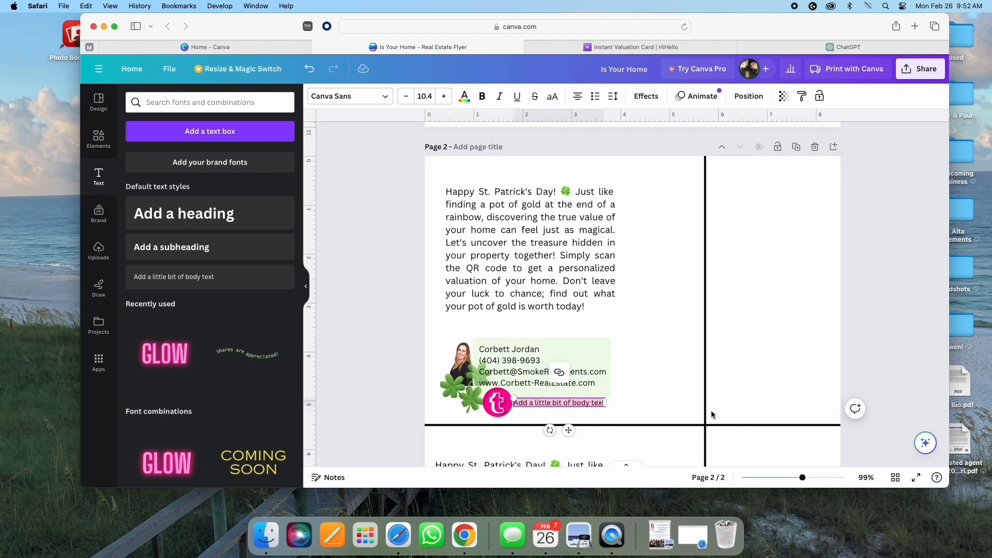
pyautogui.press('BackSpace')
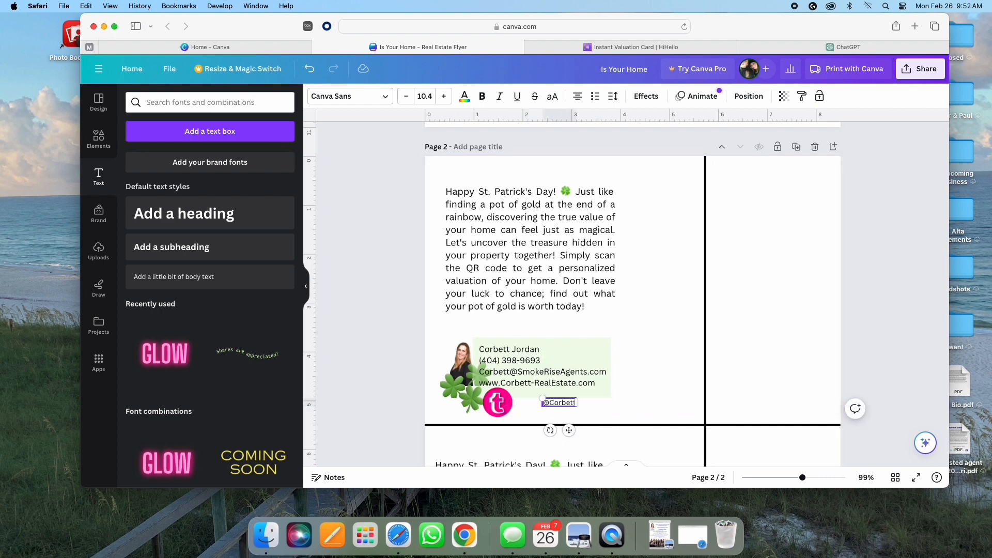
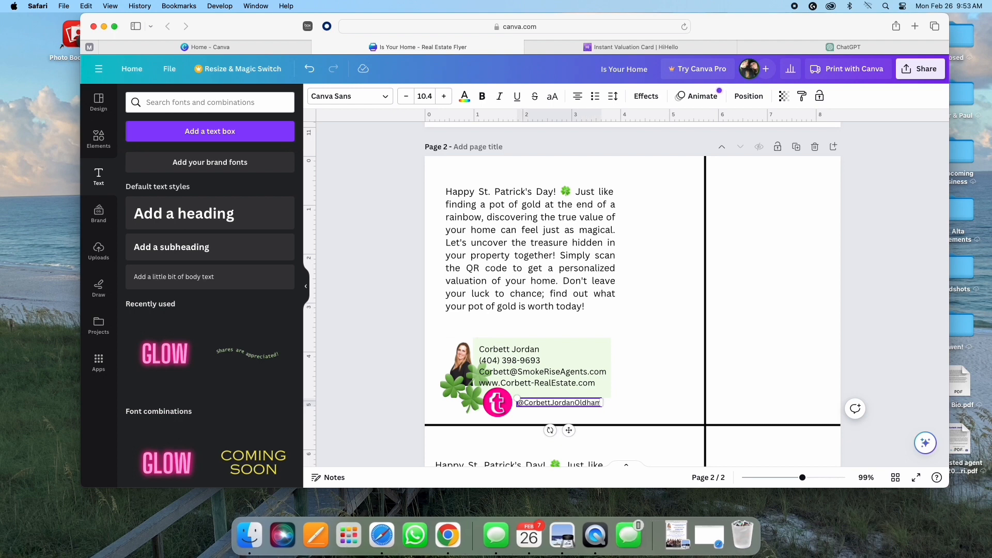
# Step: Set the handle to 13.4 pt, line it up with the logo, then add the Instant Valuation QR image
pyautogui.moveTo(568, 430); pyautogui.dragTo(569, 438)
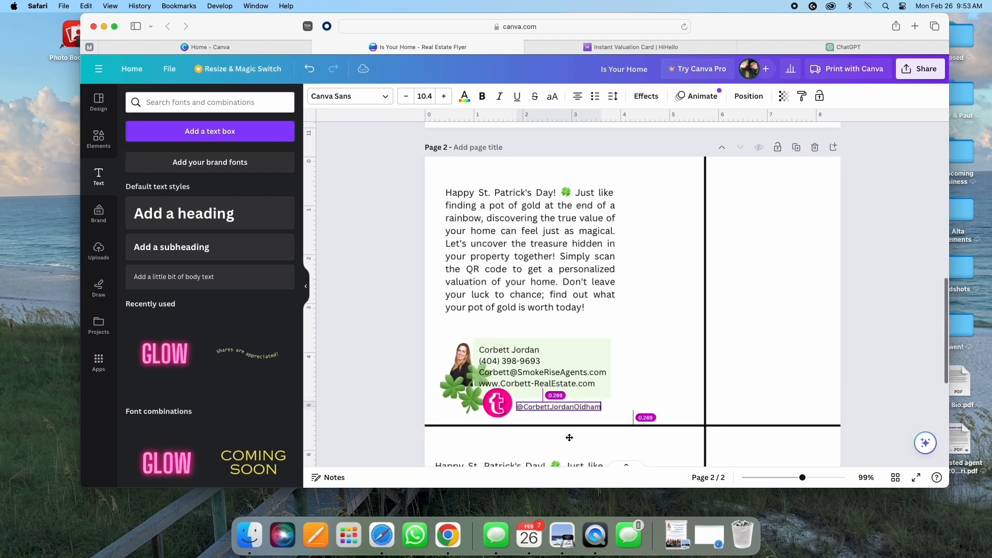
pyautogui.click(444, 97)
pyautogui.click(444, 97)
pyautogui.click(443, 97)
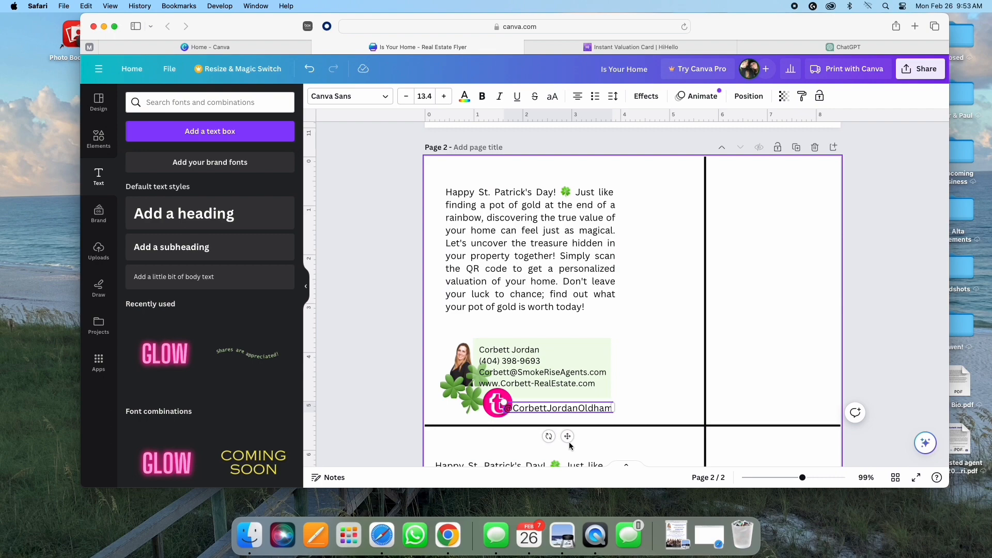
pyautogui.moveTo(543, 409); pyautogui.dragTo(552, 407)
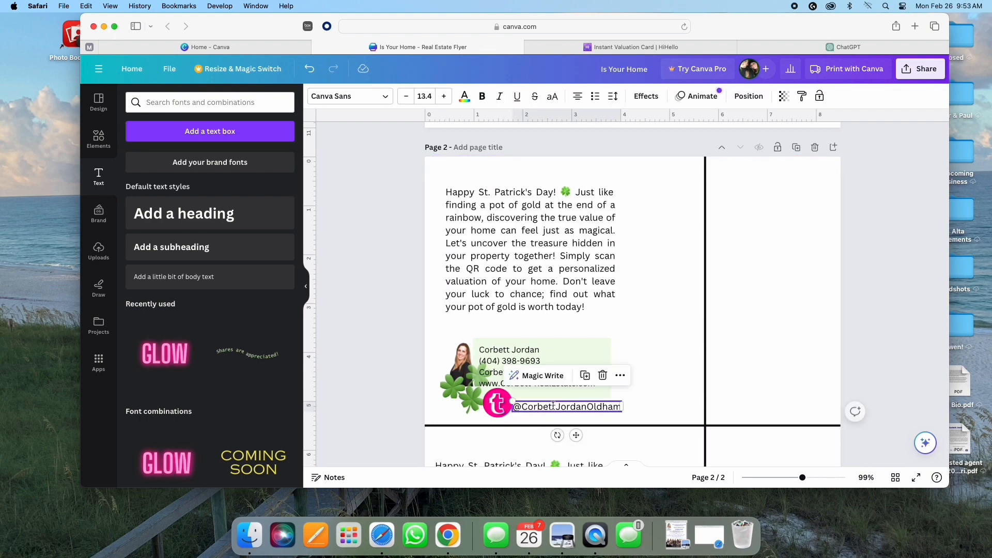
pyautogui.click(643, 308)
pyautogui.moveTo(736, 21); pyautogui.dragTo(697, 104)
pyautogui.moveTo(588, 87); pyautogui.dragTo(620, 312)
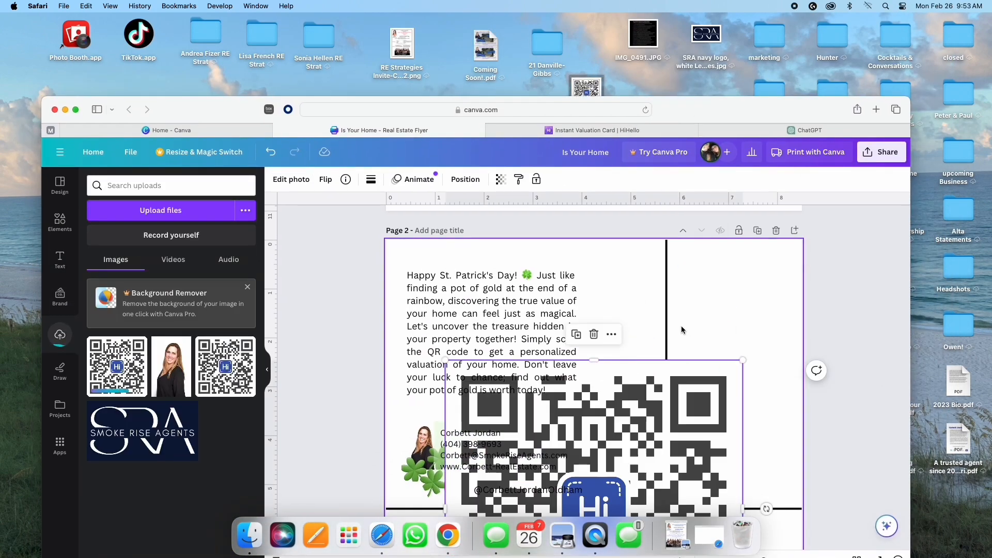
# Step: Shrink the Instant Valuation QR code to a small square beside the St. Patrick's copy
pyautogui.moveTo(745, 113); pyautogui.dragTo(775, 29)
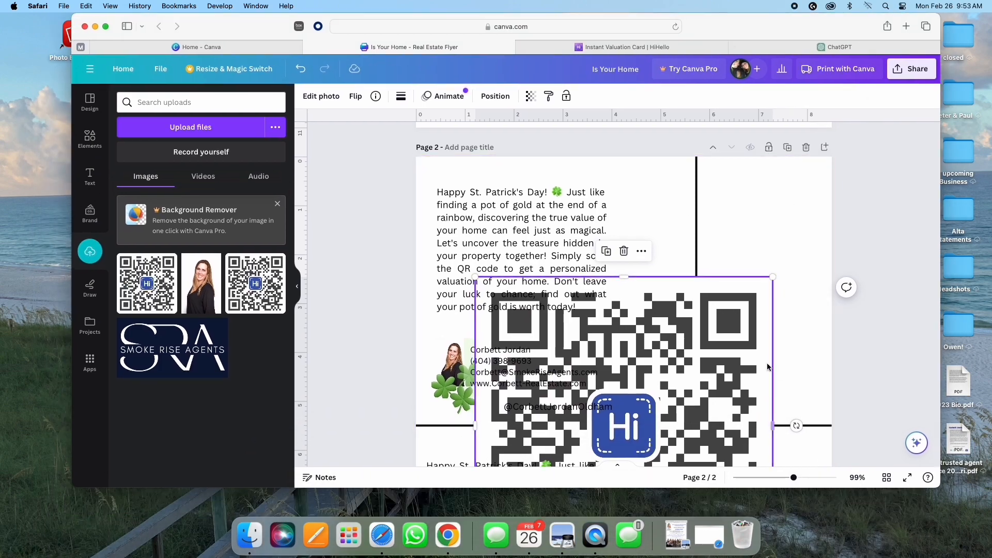
pyautogui.scroll(-3, 783, 464)
pyautogui.moveTo(772, 442); pyautogui.dragTo(660, 193)
# Step: Add the pink GLOW text style, shrink it below the QR code and retype it as SCAN
pyautogui.click(90, 176)
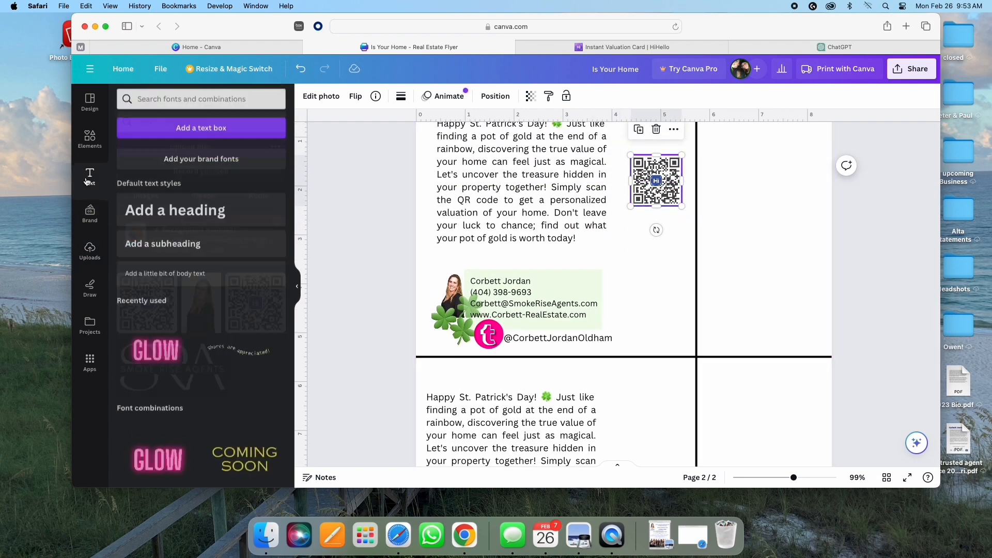
pyautogui.click(156, 355)
pyautogui.moveTo(790, 442); pyautogui.dragTo(603, 345)
pyautogui.moveTo(641, 280); pyautogui.dragTo(640, 277)
pyautogui.moveTo(545, 232); pyautogui.dragTo(603, 261)
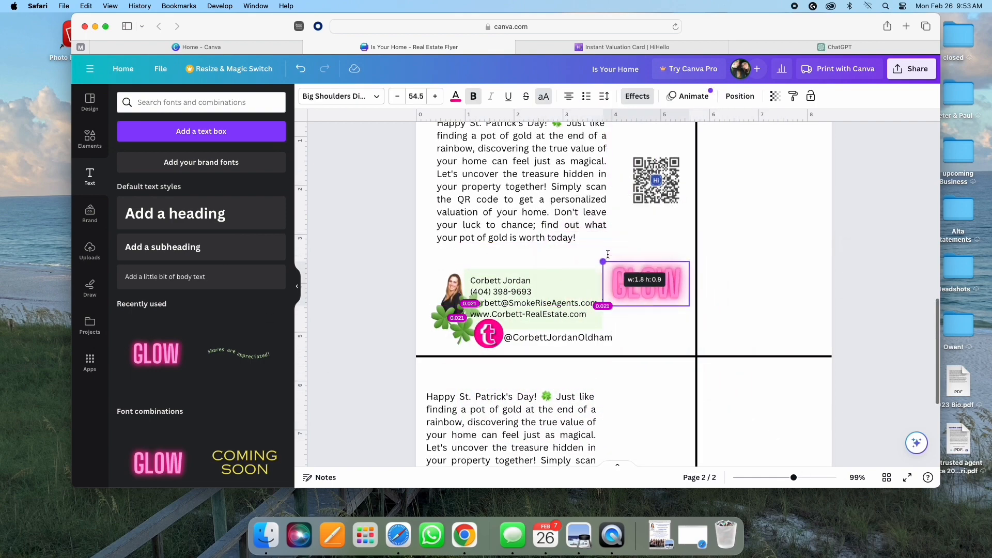
pyautogui.moveTo(655, 295); pyautogui.dragTo(632, 276)
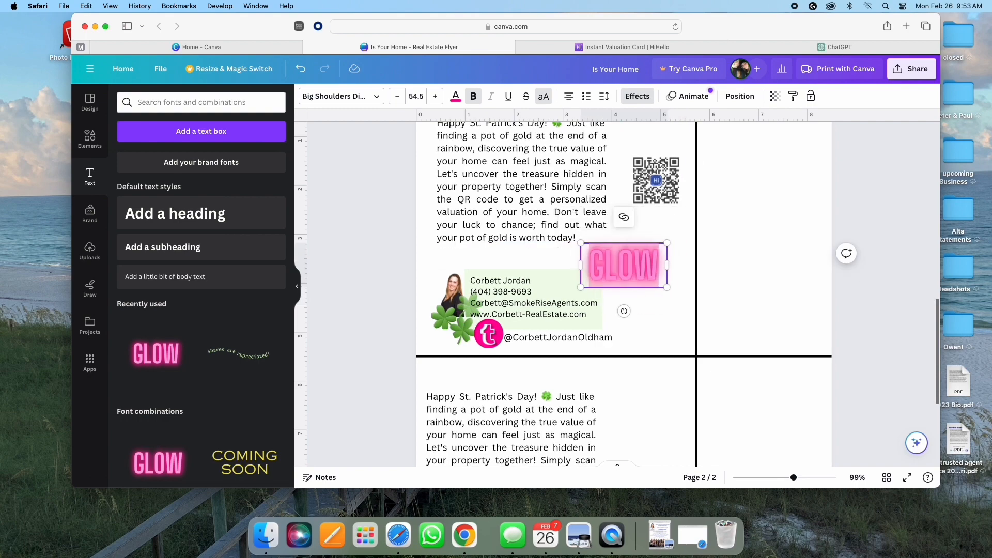
pyautogui.write('SCAN')
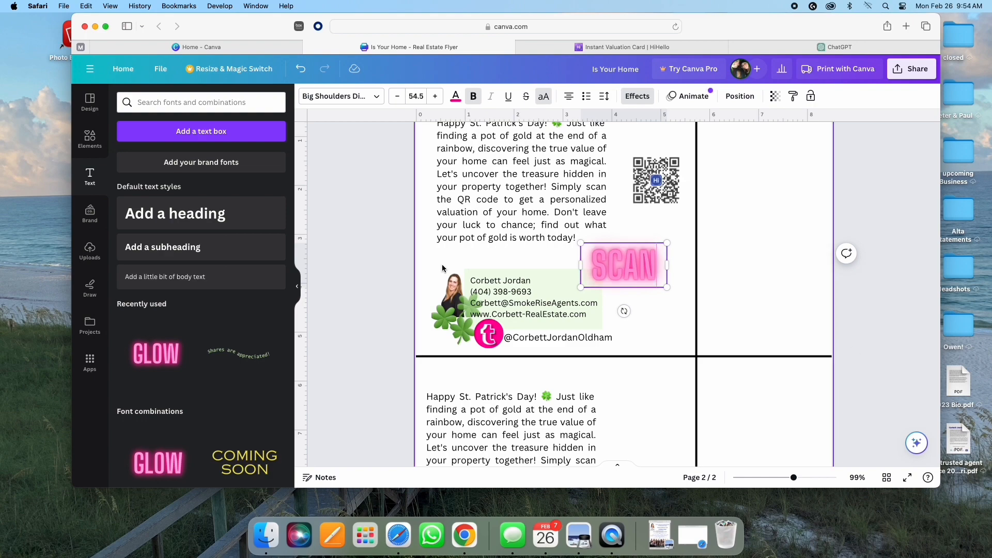
pyautogui.scroll(10, 568, 289)
pyautogui.scroll(-10, 620, 299)
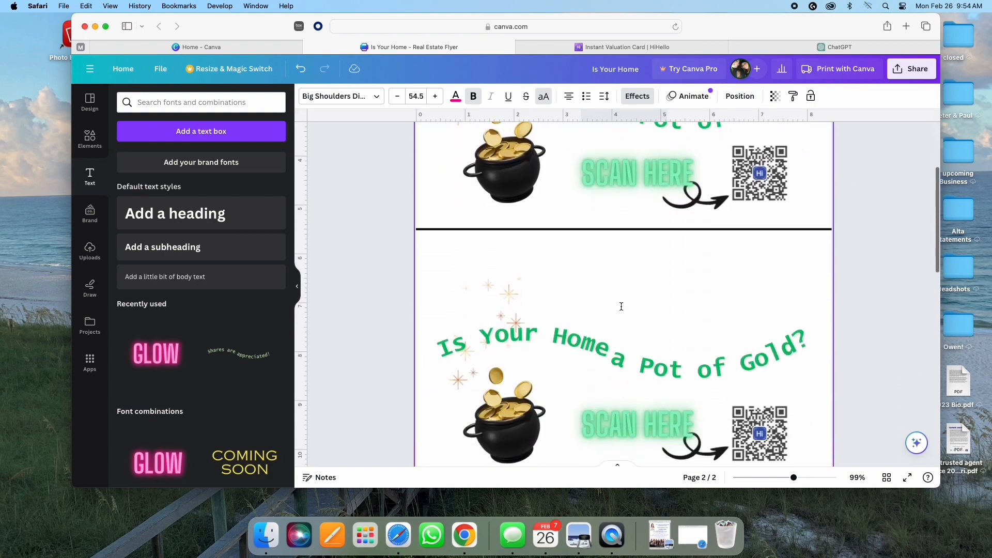
# Step: Add a curved arrow from Elements, colour it black and flip it vertically and horizontally
pyautogui.click(89, 138)
pyautogui.click(164, 132)
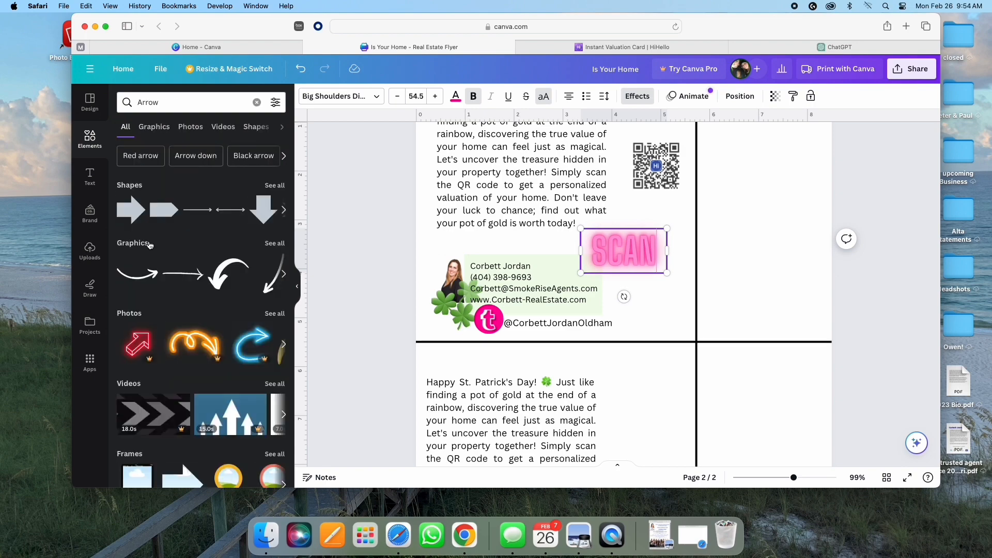
pyautogui.click(221, 290)
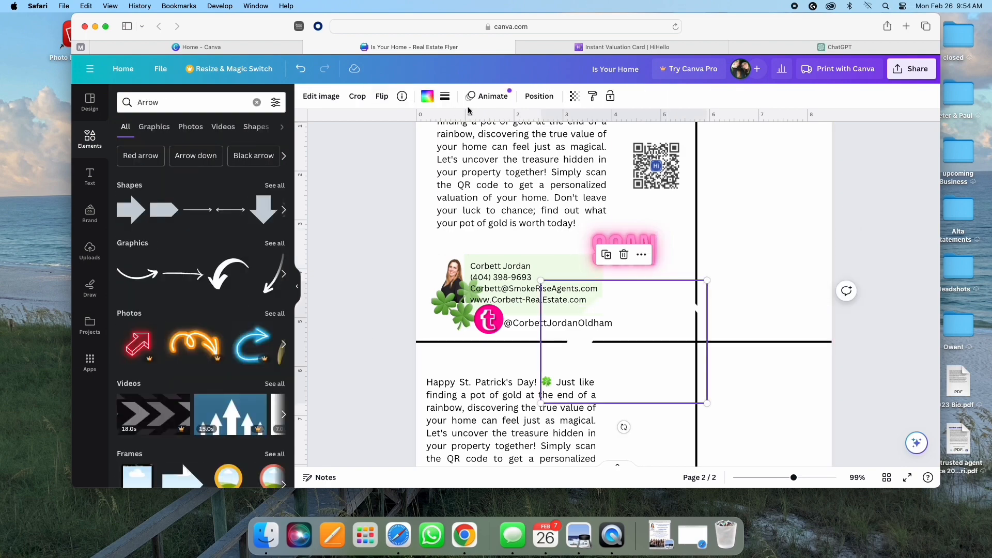
pyautogui.click(427, 98)
pyautogui.click(216, 158)
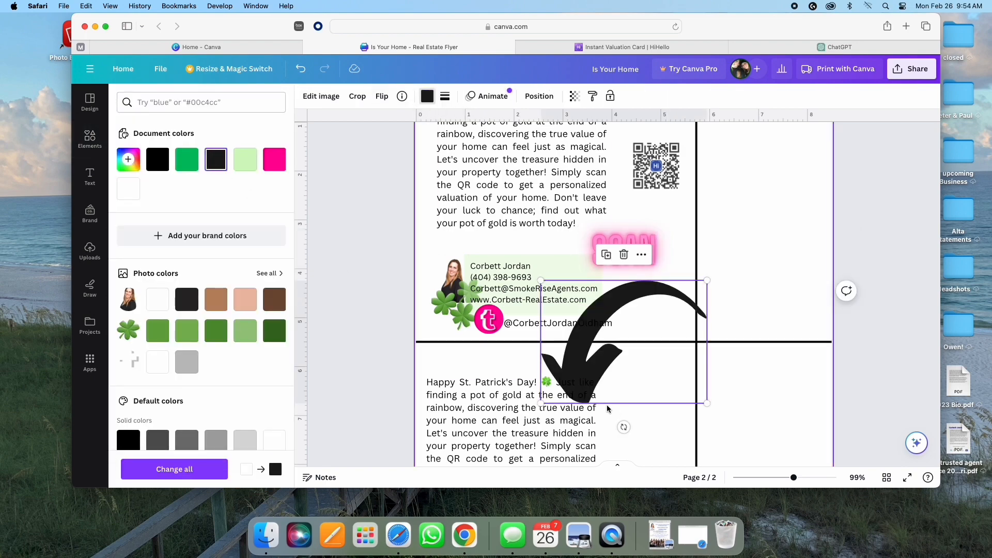
pyautogui.click(382, 97)
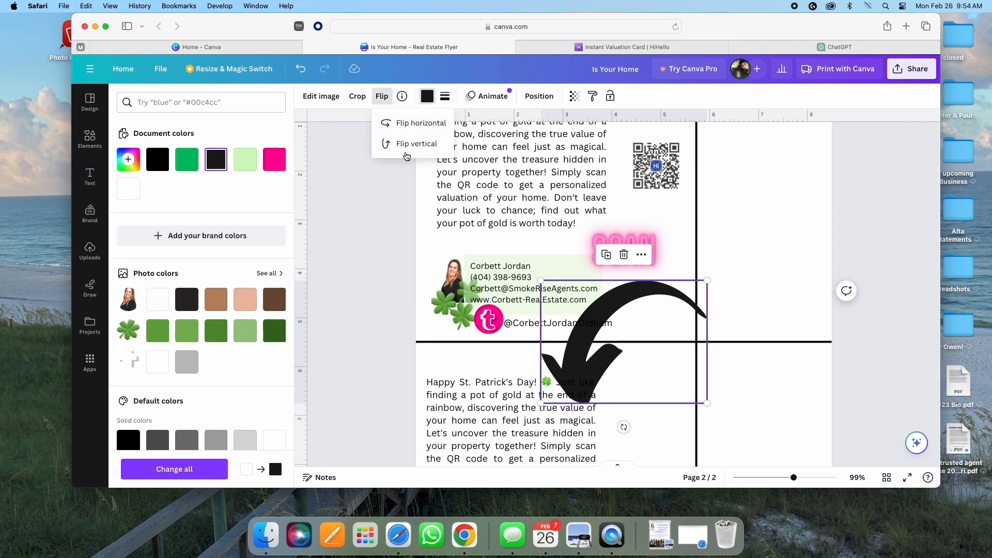
pyautogui.click(408, 144)
pyautogui.click(414, 123)
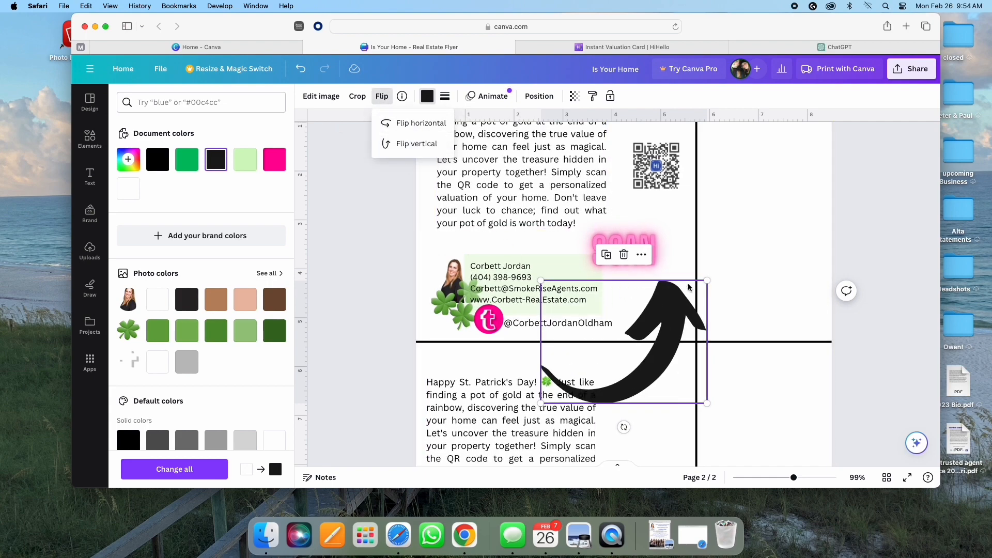
# Step: Shrink and tilt the arrow so it rises from SCAN toward the QR code
pyautogui.moveTo(706, 280); pyautogui.dragTo(681, 209)
pyautogui.moveTo(656, 253); pyautogui.dragTo(698, 260)
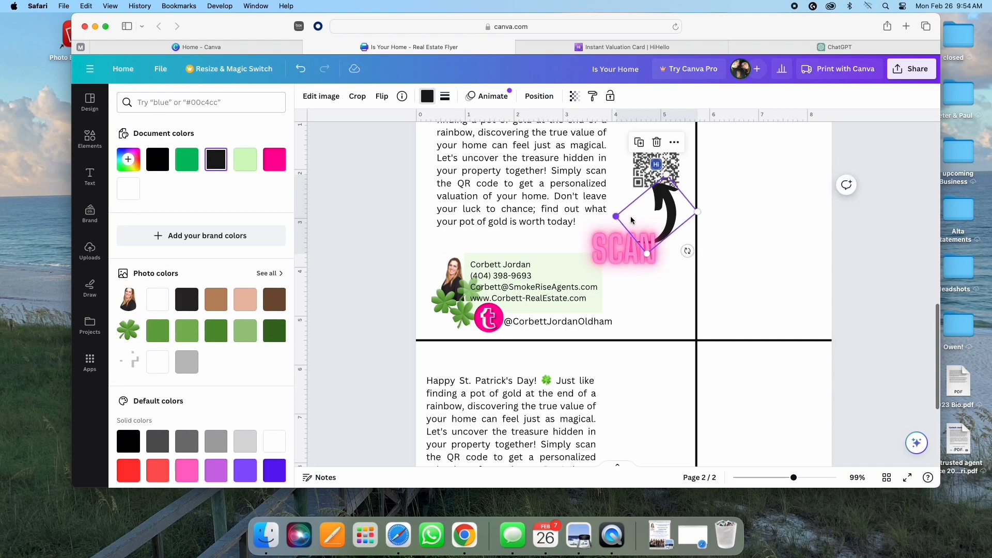
pyautogui.moveTo(667, 219); pyautogui.dragTo(676, 222)
pyautogui.click(607, 285)
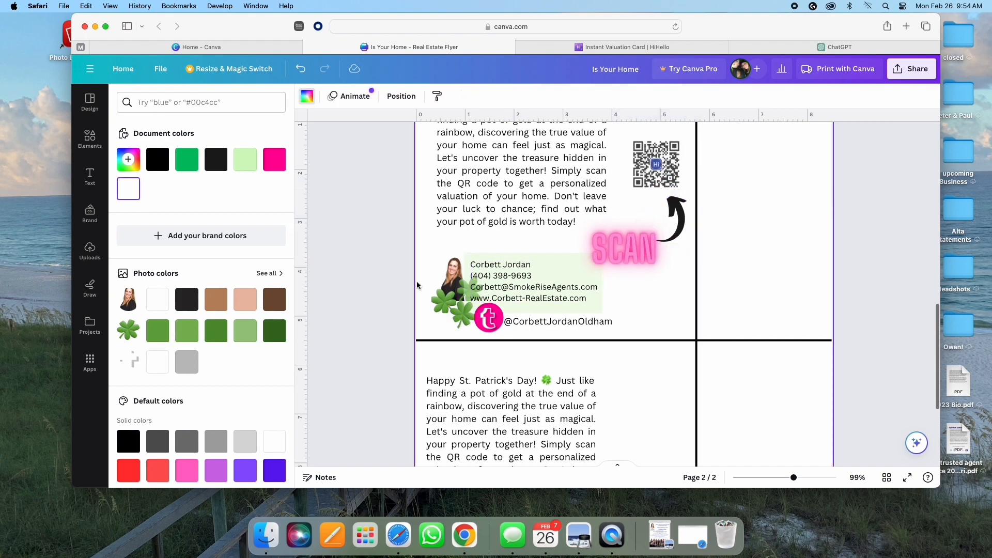
pyautogui.scroll(3, 626, 329)
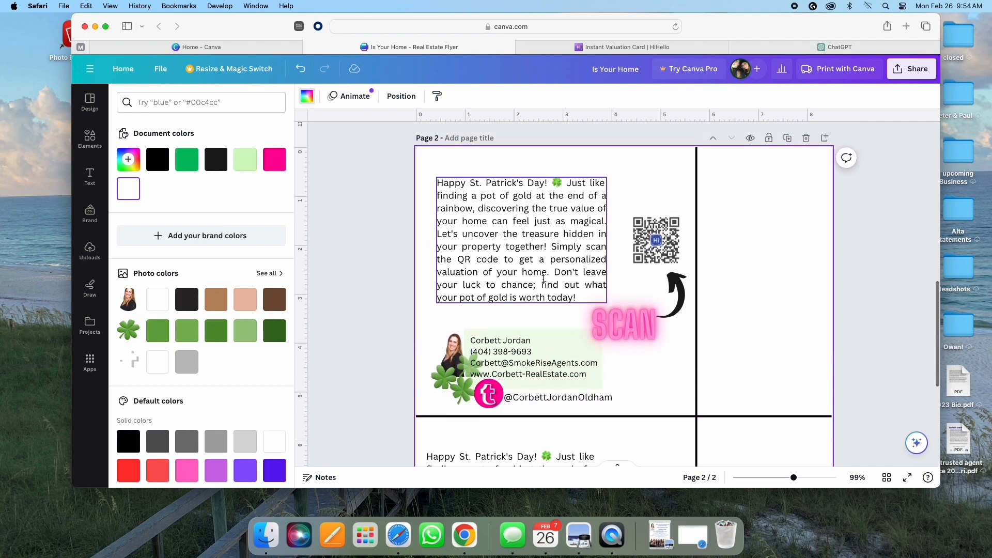
# Step: Bring in the Smoke Rise Agents logo file, shrink it and place it top right of page 2
pyautogui.moveTo(774, 31); pyautogui.dragTo(760, 101)
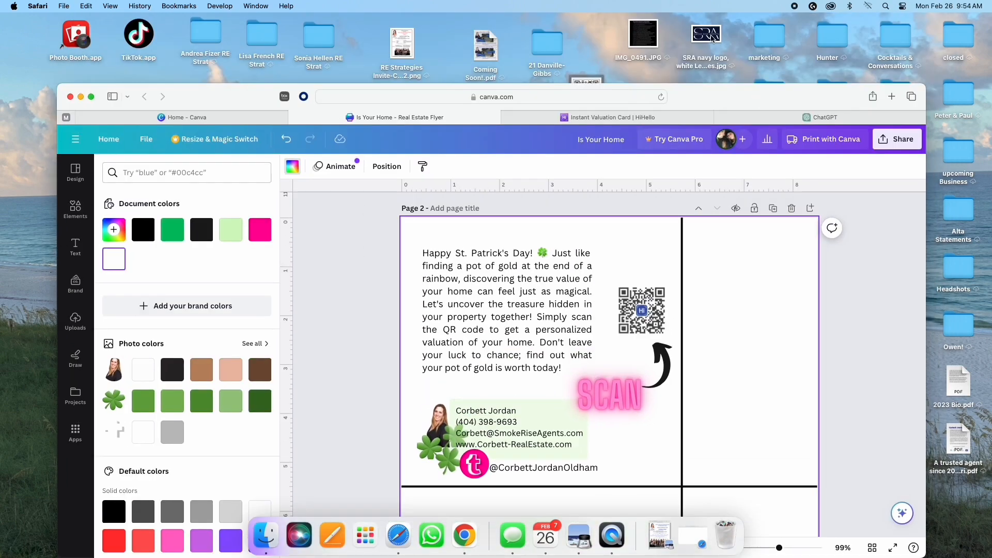
pyautogui.moveTo(713, 39); pyautogui.dragTo(708, 324)
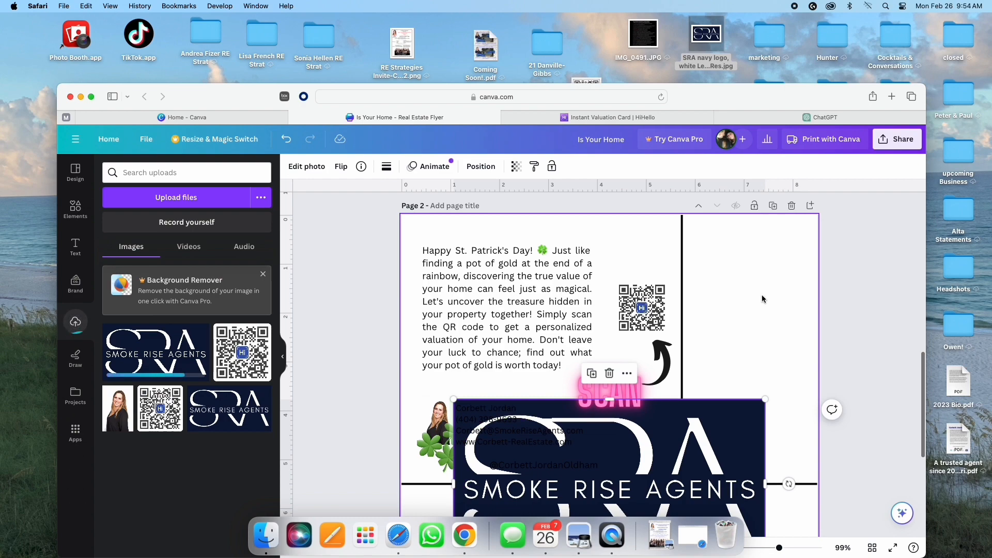
pyautogui.scroll(-6, 763, 299)
pyautogui.scroll(1, 765, 279)
pyautogui.moveTo(766, 268); pyautogui.dragTo(533, 392)
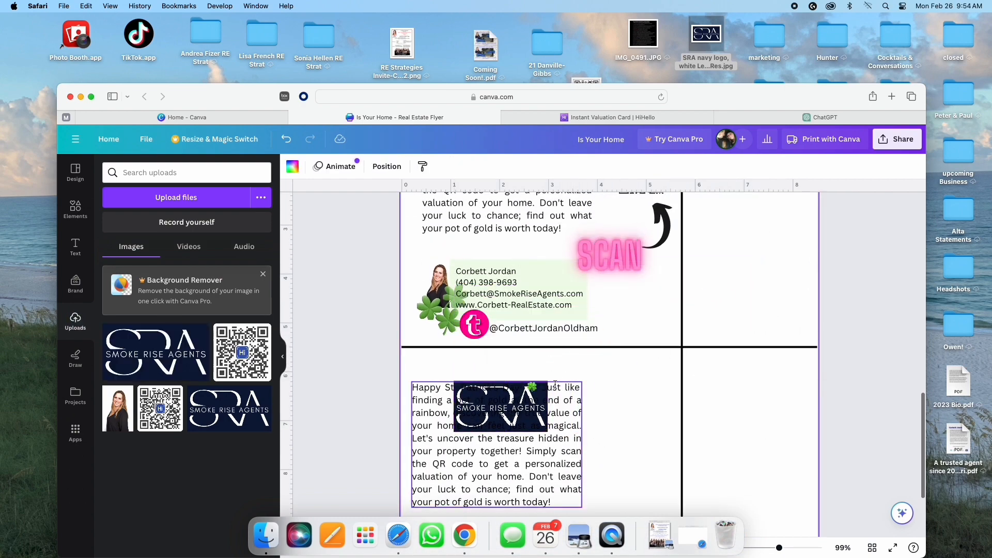
pyautogui.click(552, 385)
pyautogui.moveTo(537, 393); pyautogui.dragTo(812, 231)
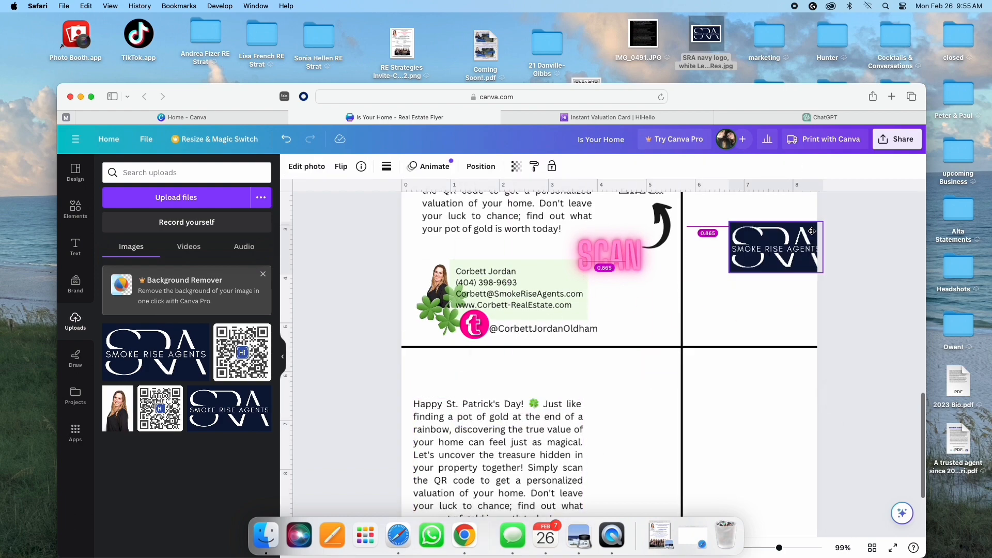
pyautogui.moveTo(514, 437); pyautogui.dragTo(522, 421)
pyautogui.scroll(4, 699, 320)
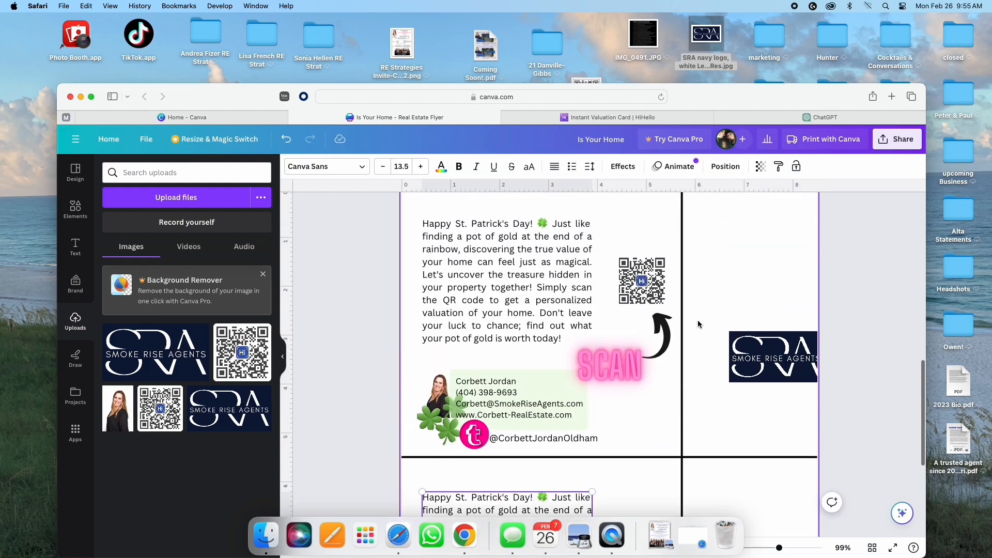
pyautogui.scroll(4, 699, 324)
pyautogui.click(753, 443)
pyautogui.moveTo(729, 421); pyautogui.dragTo(703, 308)
# Step: Duplicate the Smoke Rise Agents logo and move the copy onto the lower postcard back
pyautogui.scroll(2, 713, 325)
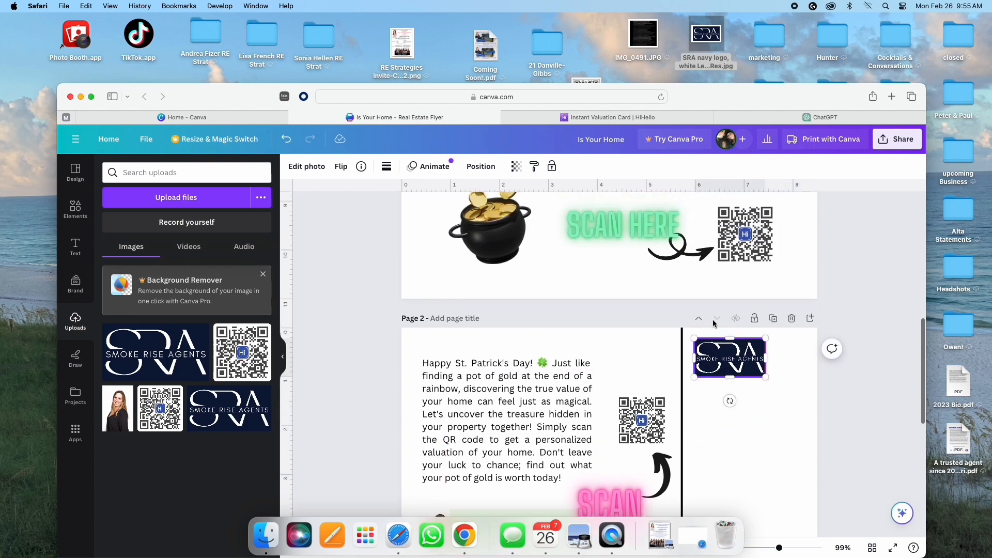
pyautogui.scroll(-4, 713, 324)
pyautogui.scroll(3, 713, 324)
pyautogui.click(715, 259)
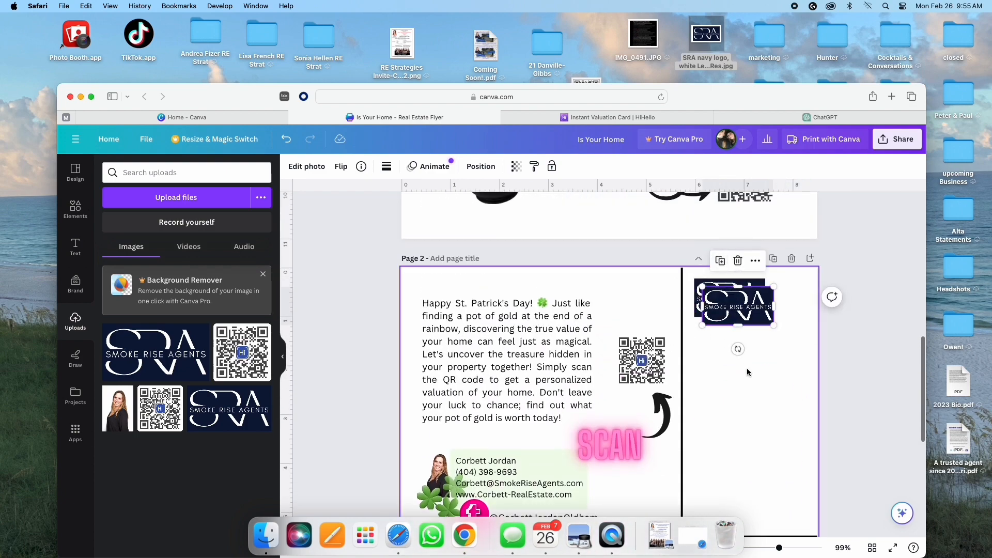
pyautogui.scroll(-2, 748, 371)
pyautogui.moveTo(737, 269); pyautogui.dragTo(720, 526)
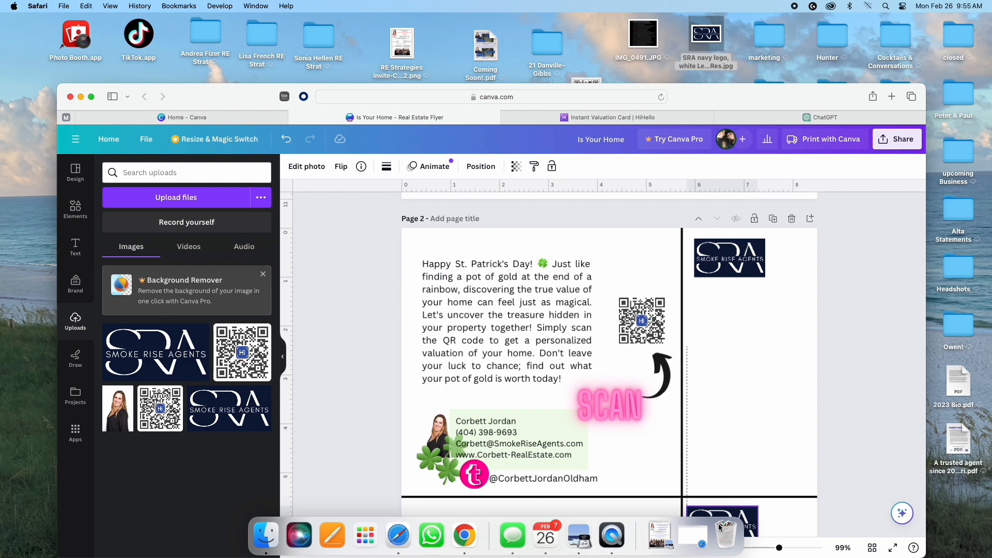
# Step: Duplicate the QR code with its arrow and SCAN label and move the copy down into the lower back
pyautogui.scroll(-5, 682, 403)
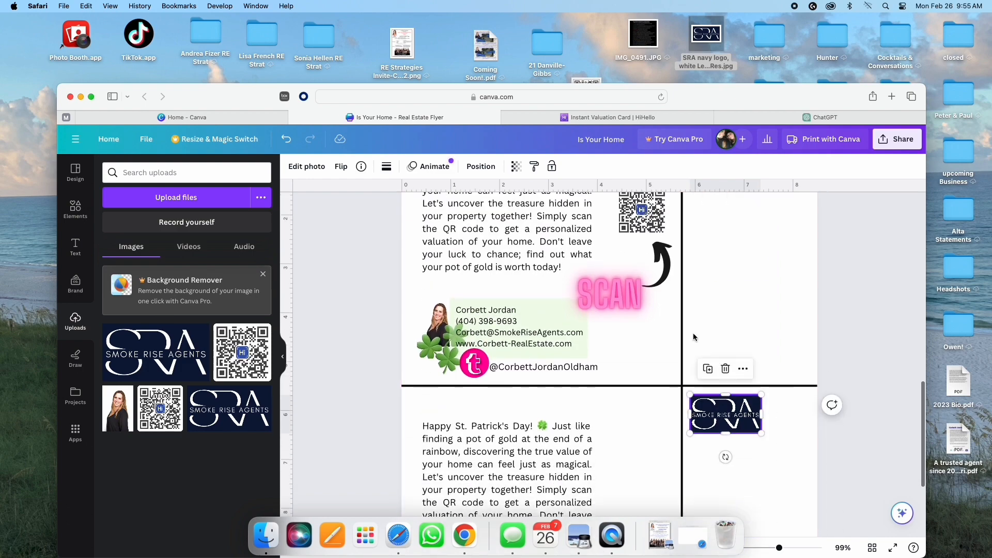
pyautogui.scroll(6, 644, 301)
pyautogui.scroll(2, 644, 301)
pyautogui.click(641, 408)
pyautogui.click(623, 367)
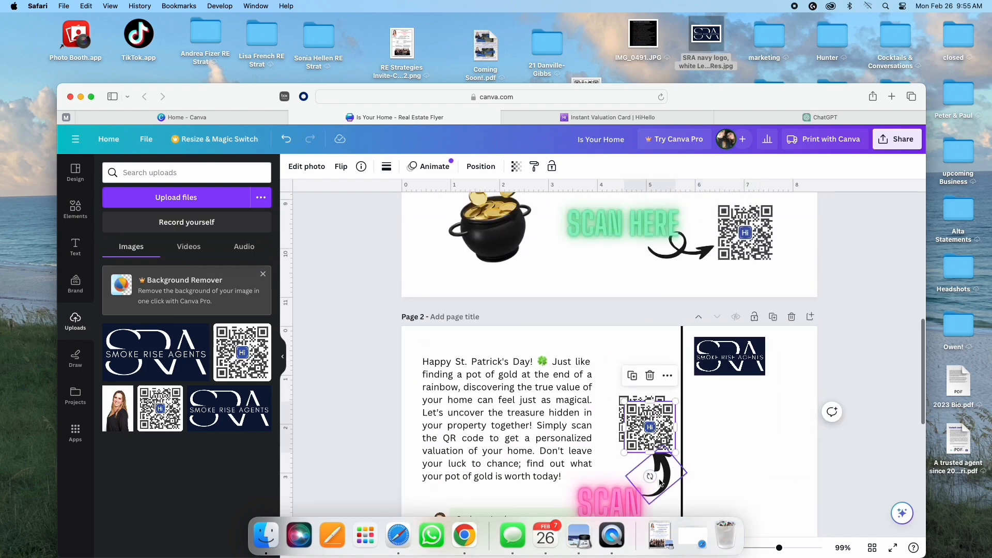
pyautogui.click(665, 481)
pyautogui.click(608, 499)
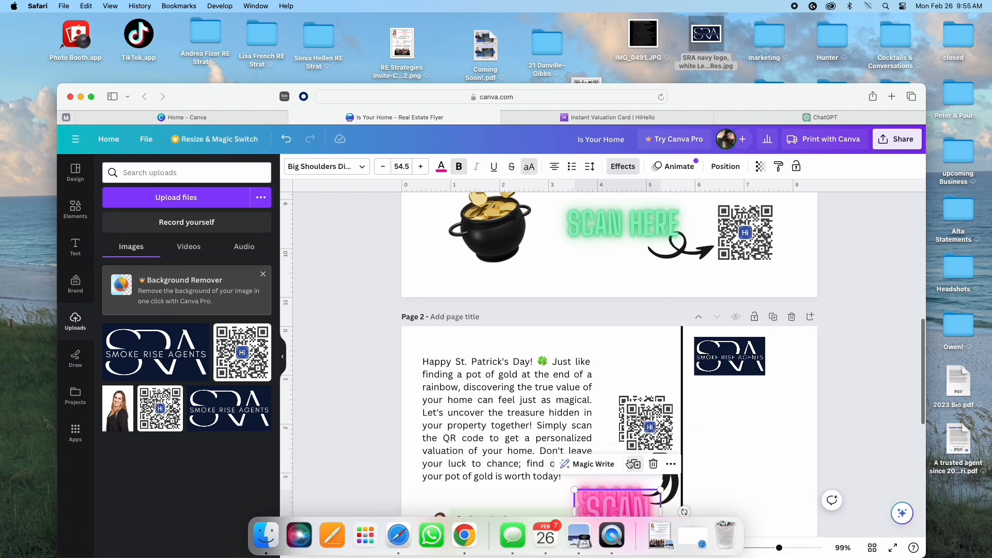
pyautogui.scroll(-3, 744, 455)
pyautogui.scroll(-6, 744, 455)
pyautogui.scroll(5, 629, 405)
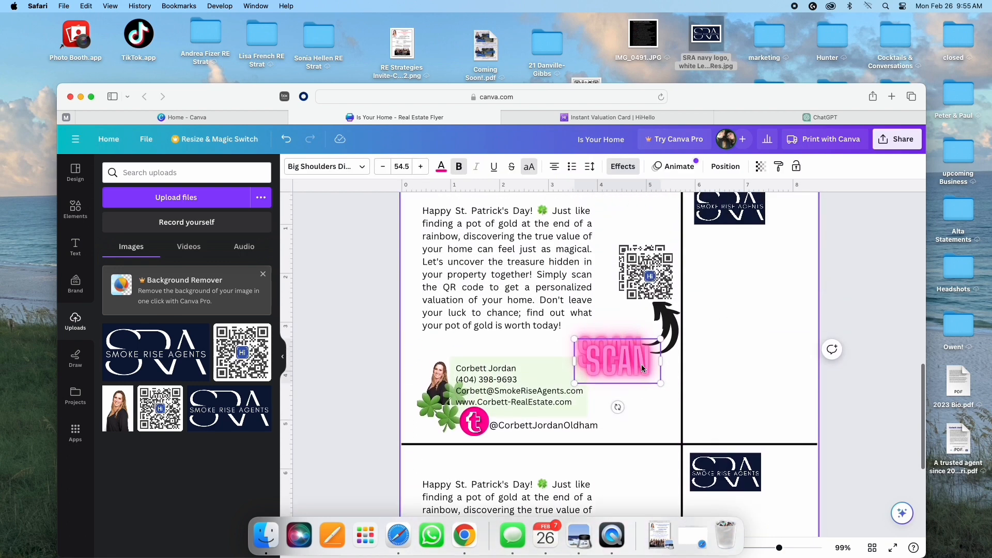
pyautogui.moveTo(652, 276); pyautogui.dragTo(635, 538)
# Step: Position the copied QR code and SCAN label in the lower-left quarter of page 2
pyautogui.scroll(-4, 631, 449)
pyautogui.scroll(2, 623, 310)
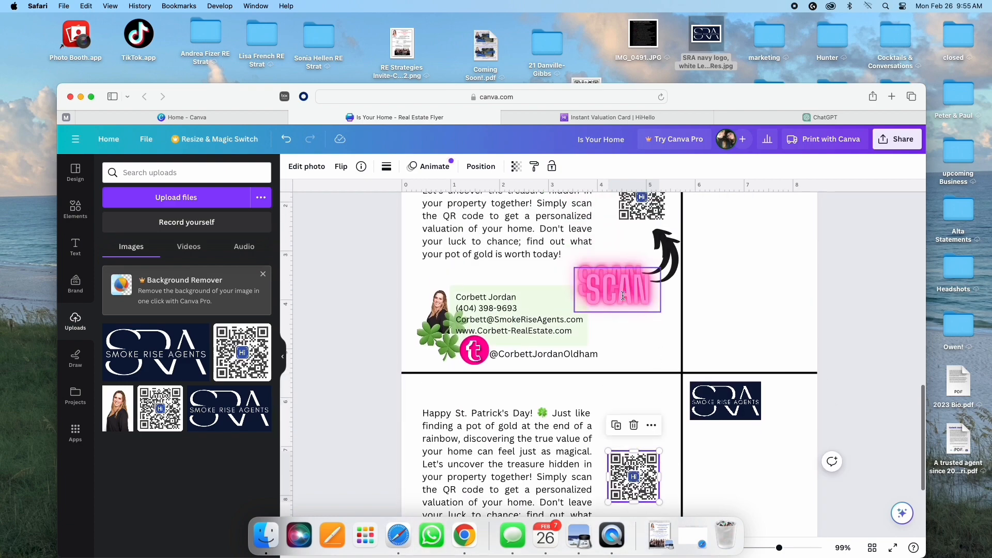
pyautogui.moveTo(623, 296); pyautogui.dragTo(598, 413)
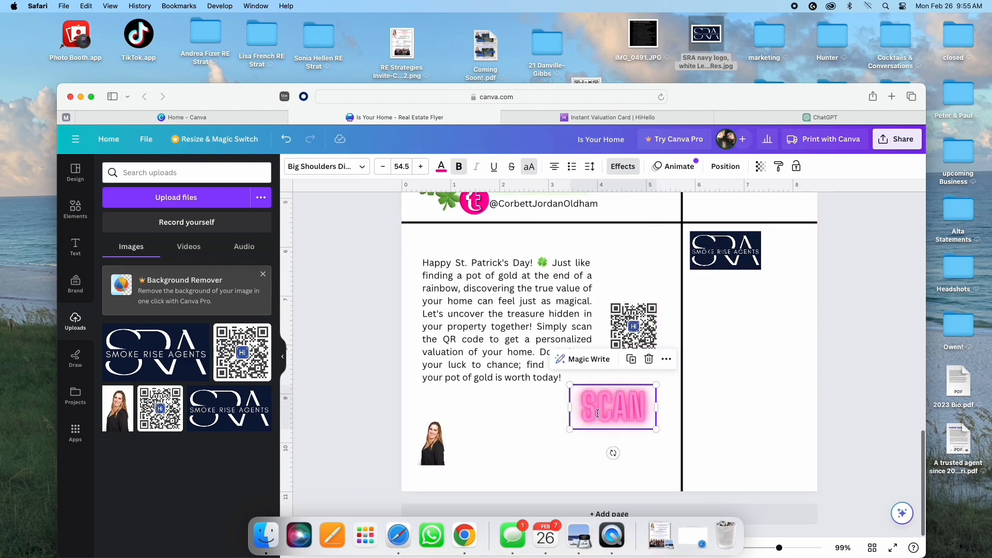
pyautogui.click(517, 536)
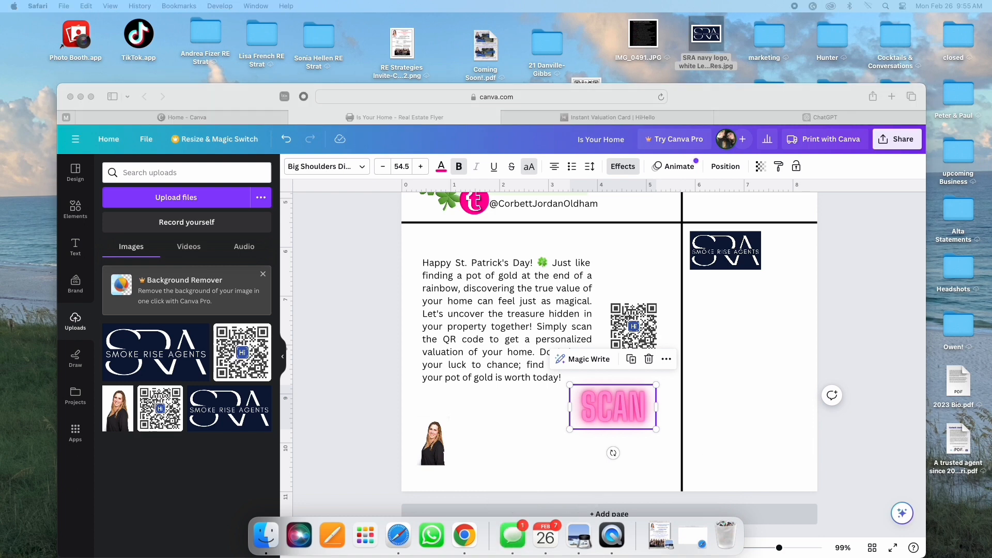
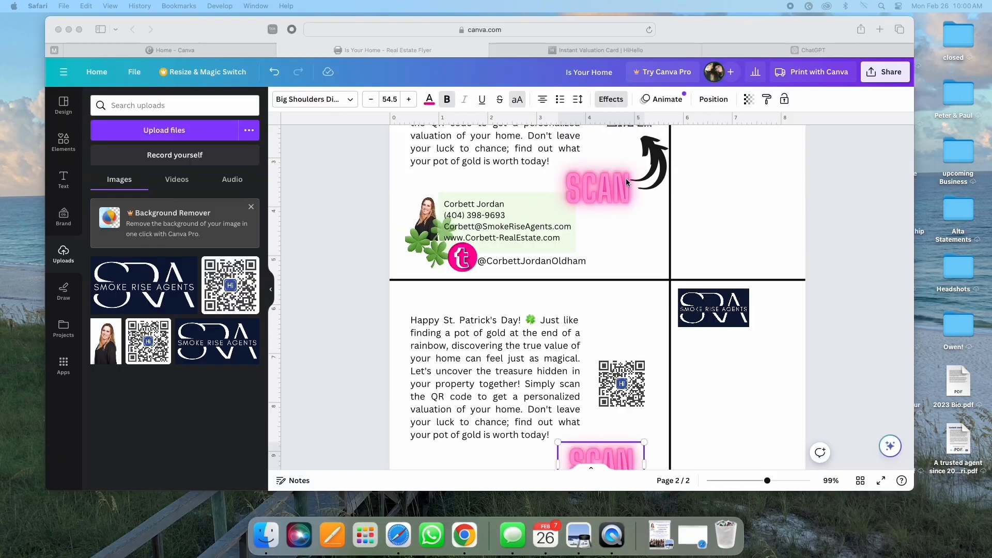
# Step: Copy the curved black arrow down beside the lower QR code
pyautogui.click(653, 171)
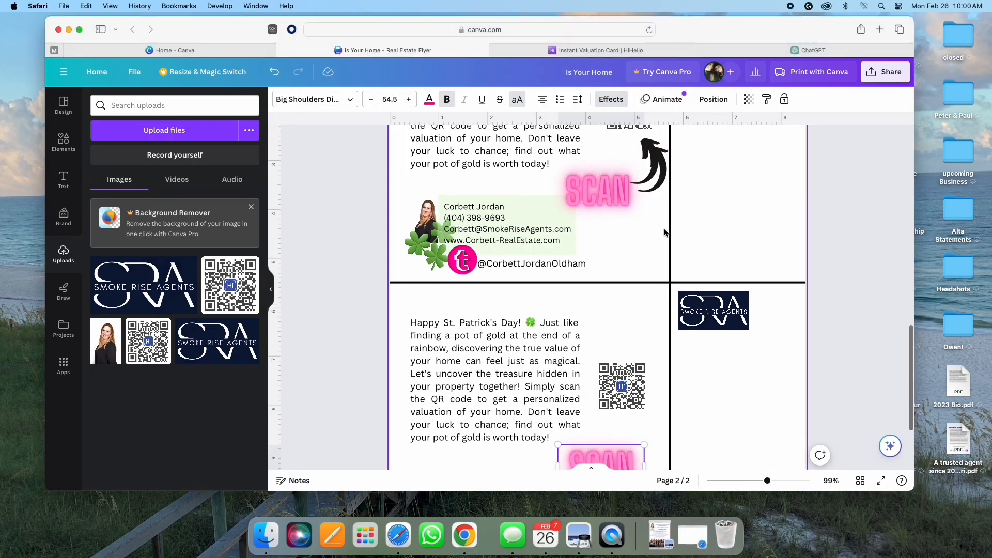
pyautogui.click(654, 179)
pyautogui.moveTo(658, 187); pyautogui.dragTo(651, 449)
pyautogui.scroll(-3, 682, 438)
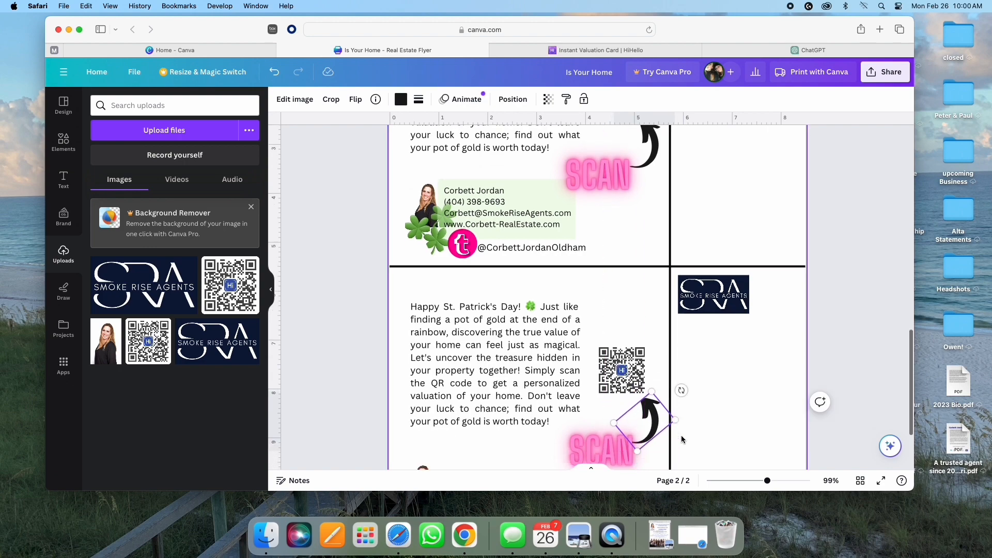
pyautogui.scroll(3, 682, 439)
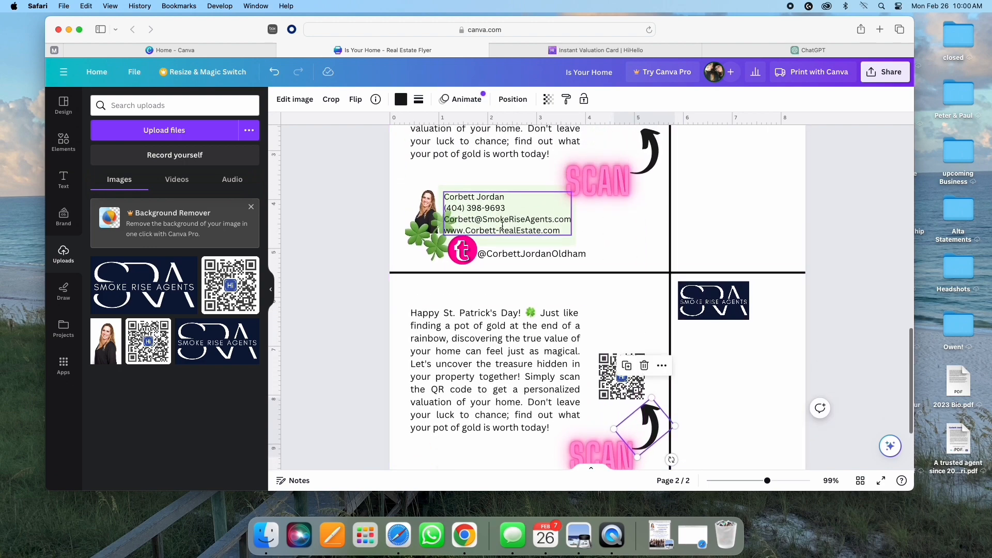
pyautogui.scroll(-5, 503, 226)
pyautogui.scroll(4, 502, 226)
# Step: Duplicate both shamrocks and move the copies beside the bottom headshot
pyautogui.click(418, 201)
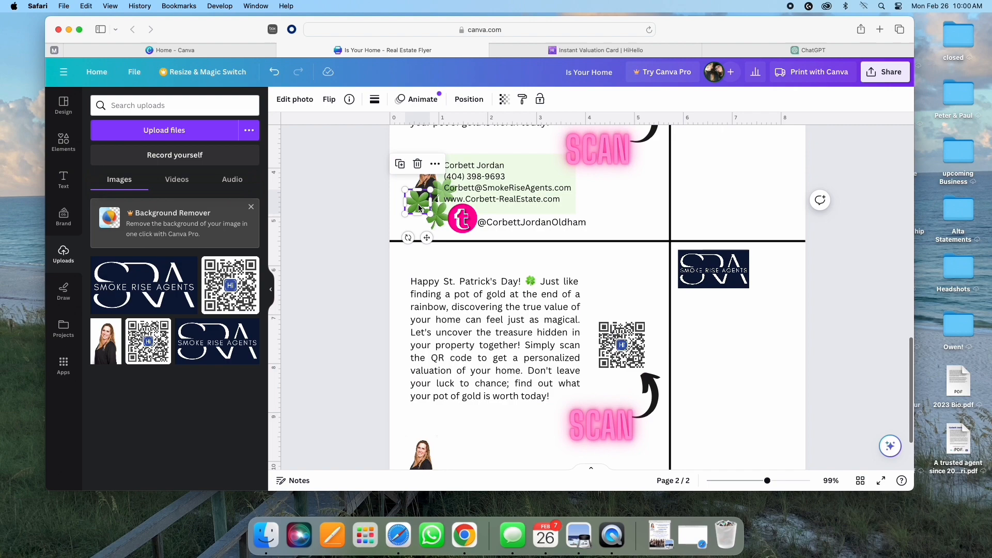
pyautogui.click(400, 164)
pyautogui.moveTo(421, 212); pyautogui.dragTo(405, 412)
pyautogui.scroll(2, 429, 147)
pyautogui.click(440, 220)
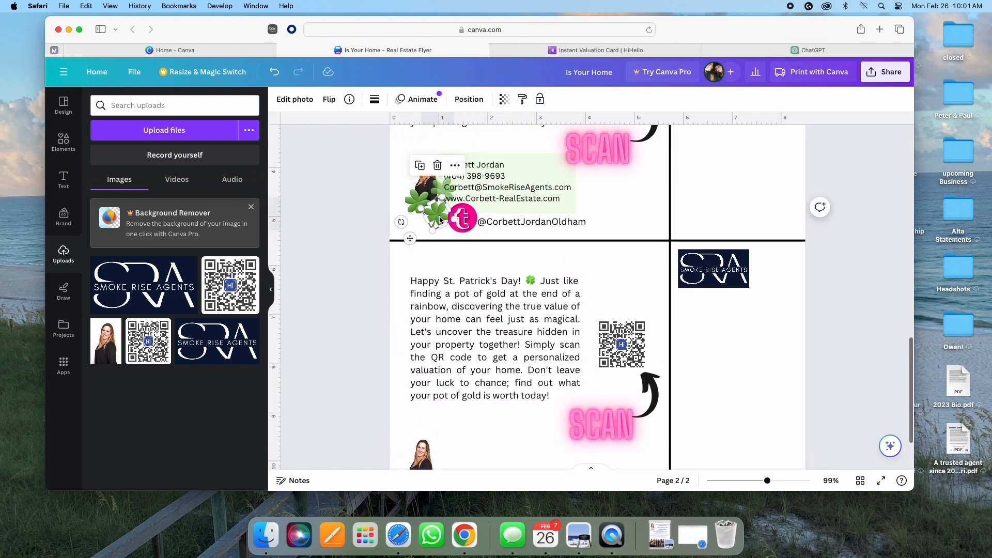
pyautogui.click(421, 166)
pyautogui.moveTo(443, 228); pyautogui.dragTo(429, 435)
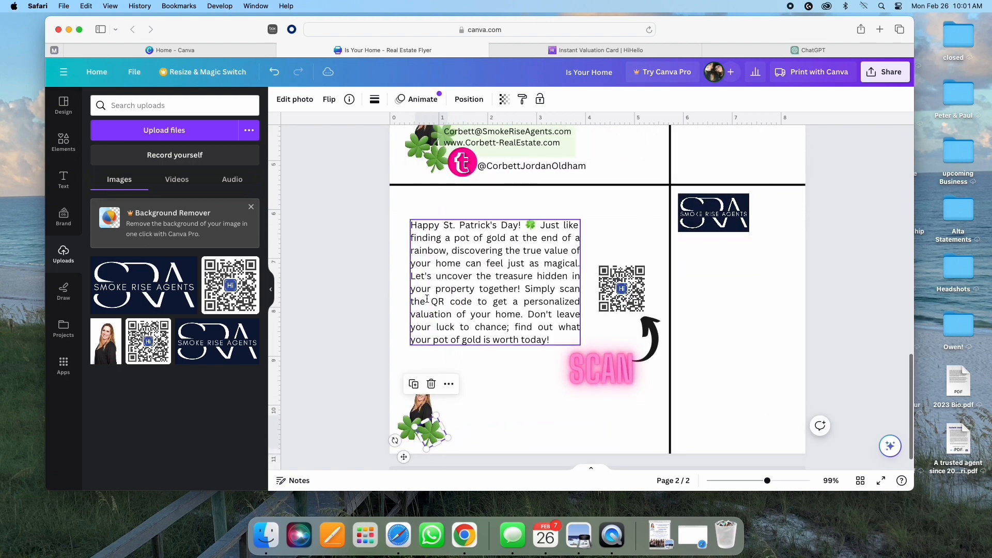
# Step: Move the light green box onto the lower card under the message
pyautogui.scroll(2, 515, 217)
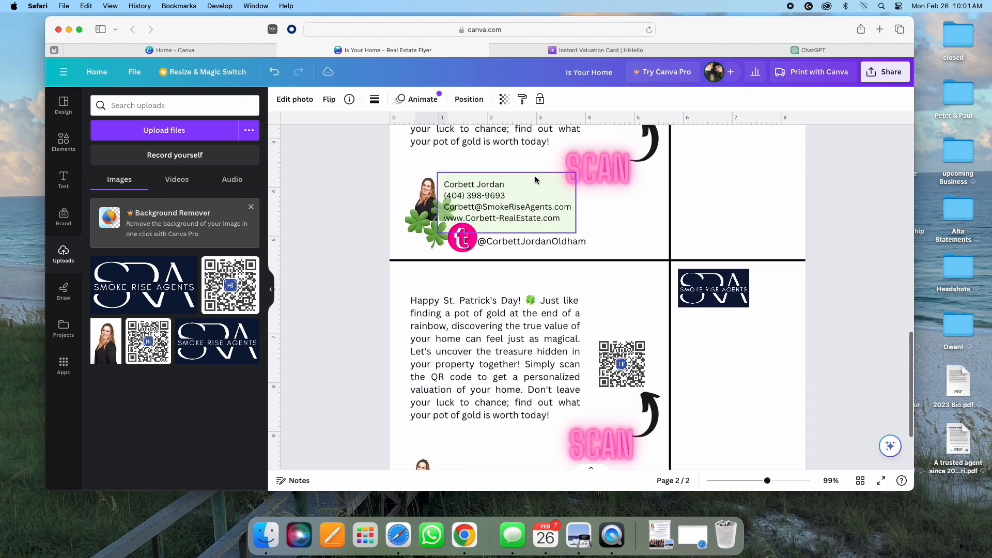
pyautogui.click(535, 176)
pyautogui.moveTo(525, 188); pyautogui.dragTo(520, 401)
# Step: Bring the lower shamrock one layer forward and move another shamrock beside the bottom headshot
pyautogui.click(438, 439)
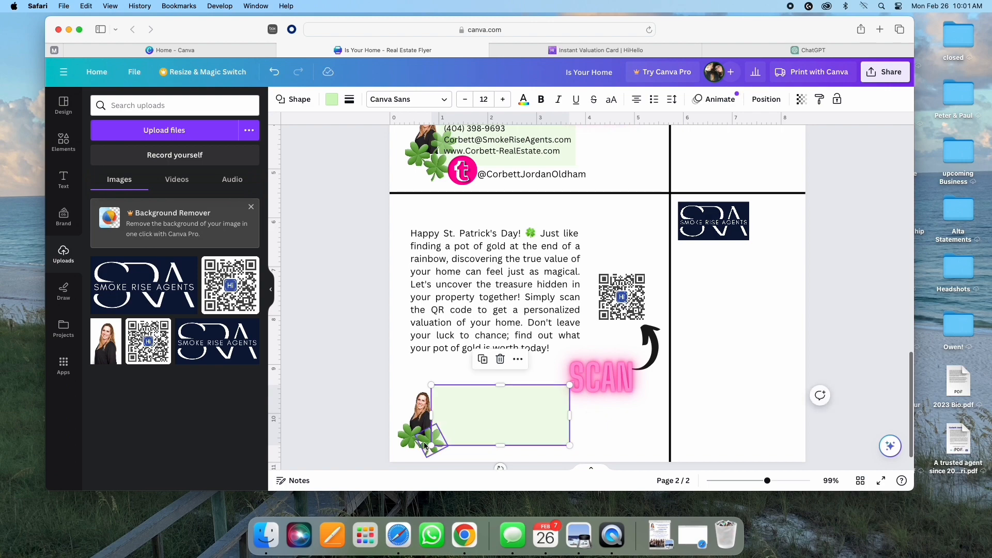
pyautogui.click(448, 393)
pyautogui.moveTo(568, 253)
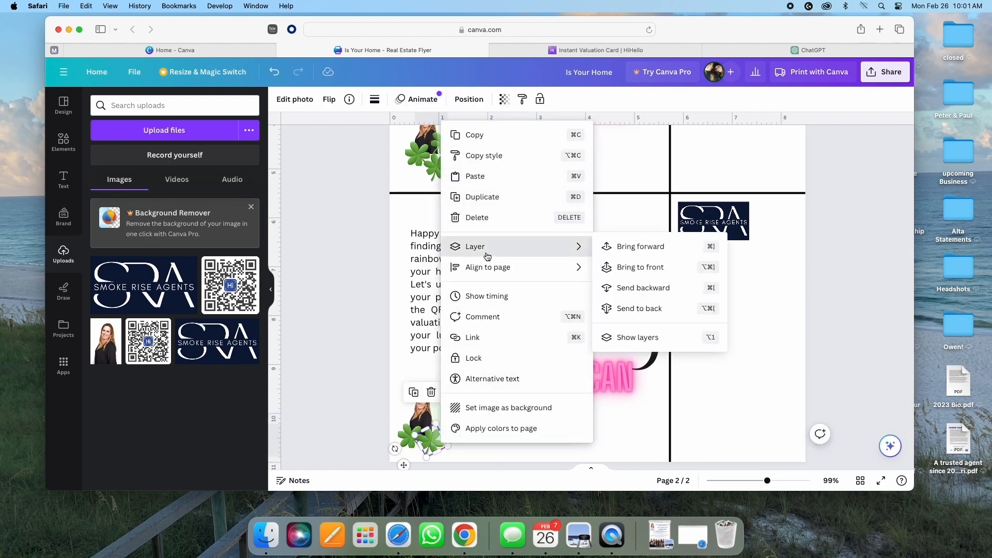
pyautogui.click(638, 247)
pyautogui.scroll(2, 517, 259)
pyautogui.click(437, 199)
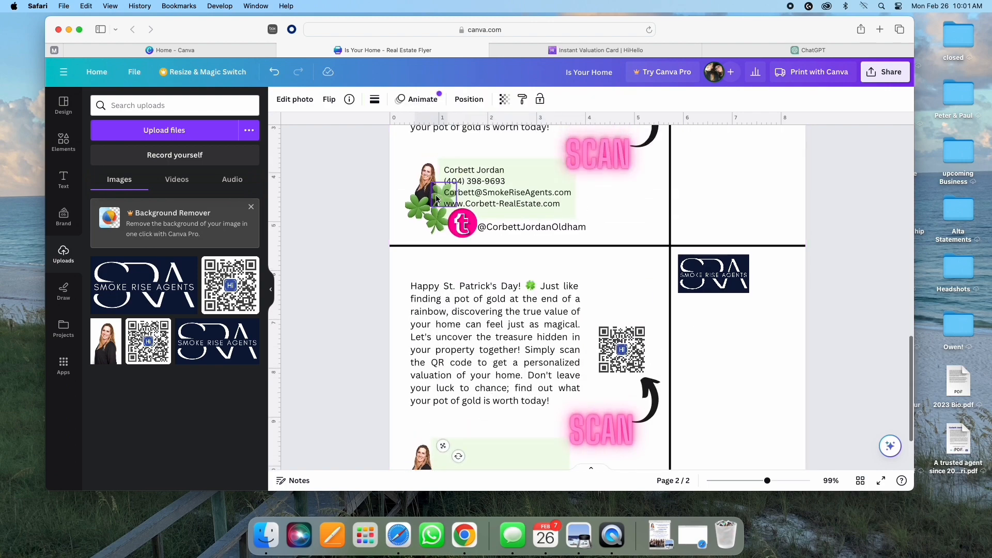
pyautogui.moveTo(436, 199); pyautogui.dragTo(439, 414)
# Step: Duplicate the agent's contact details text onto the lower green box
pyautogui.scroll(3, 480, 243)
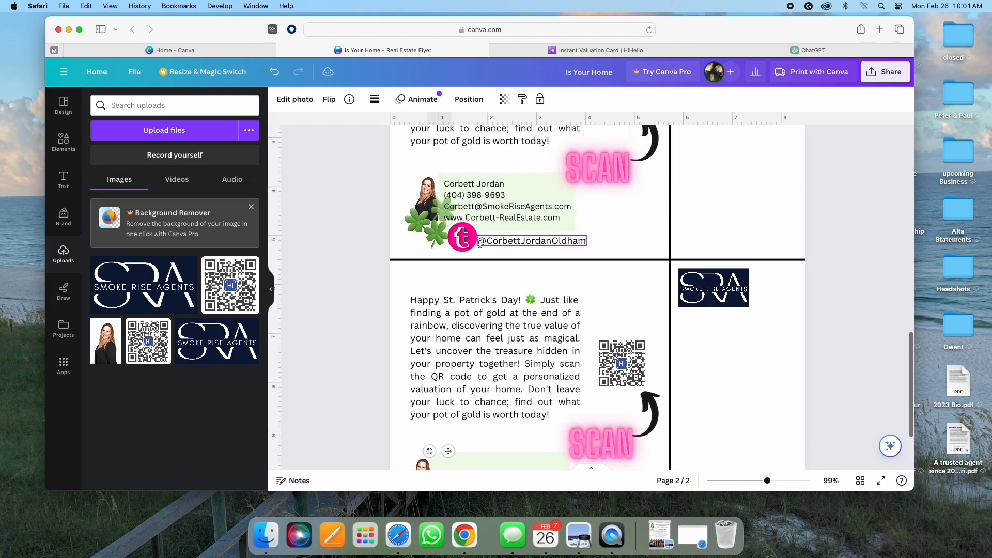
pyautogui.click(478, 195)
pyautogui.click(527, 154)
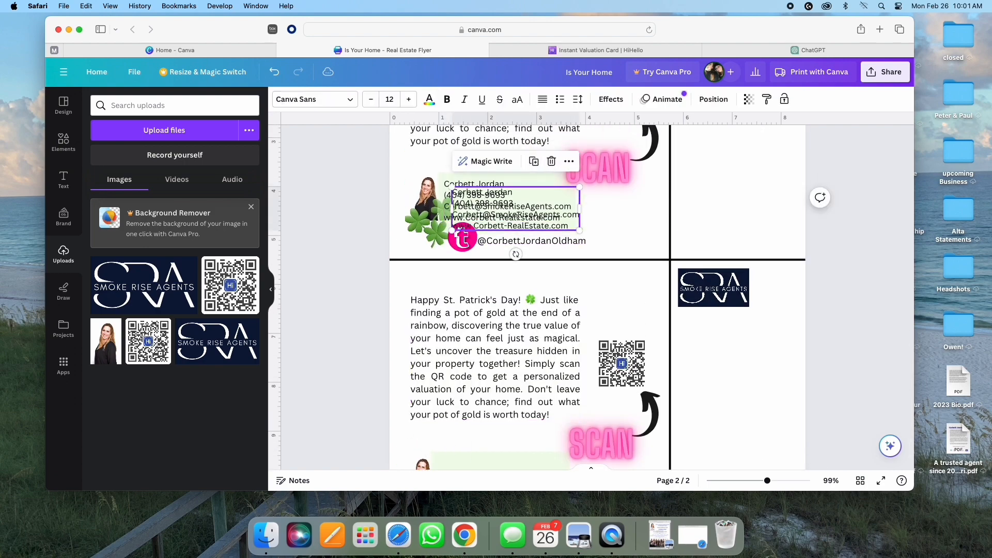
pyautogui.moveTo(509, 206); pyautogui.dragTo(483, 402)
# Step: Check the transparency setting of the shamrock beside the bottom photo
pyautogui.click(439, 392)
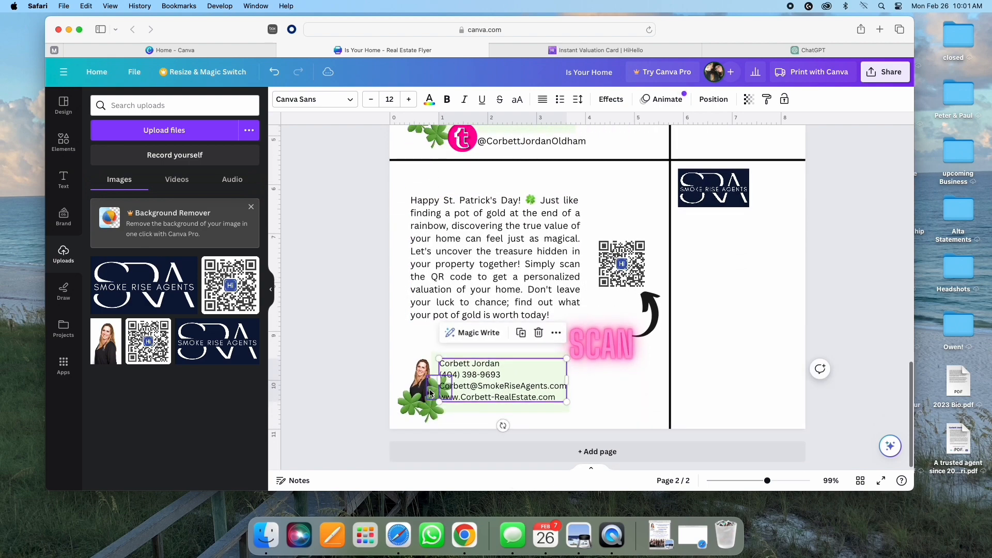
pyautogui.scroll(3, 594, 284)
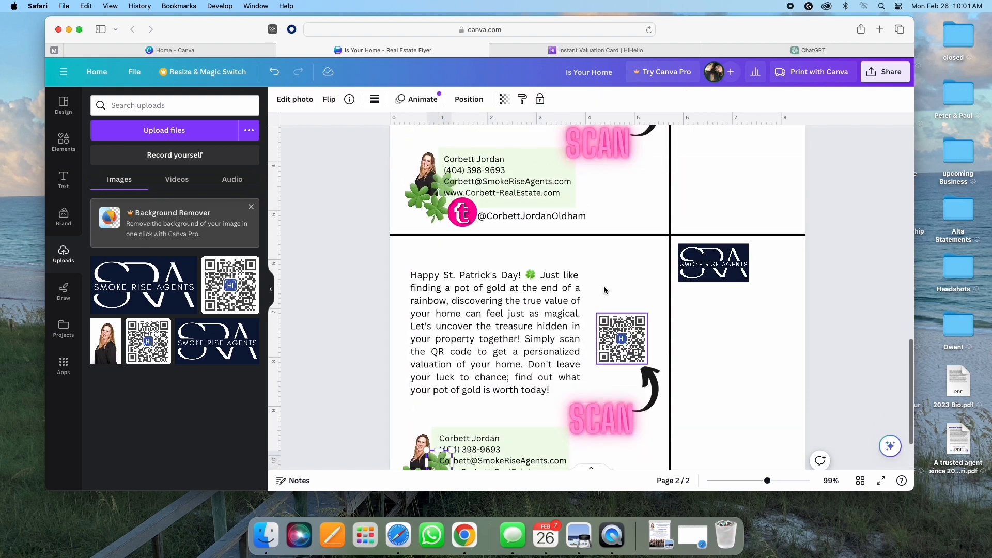
pyautogui.click(505, 99)
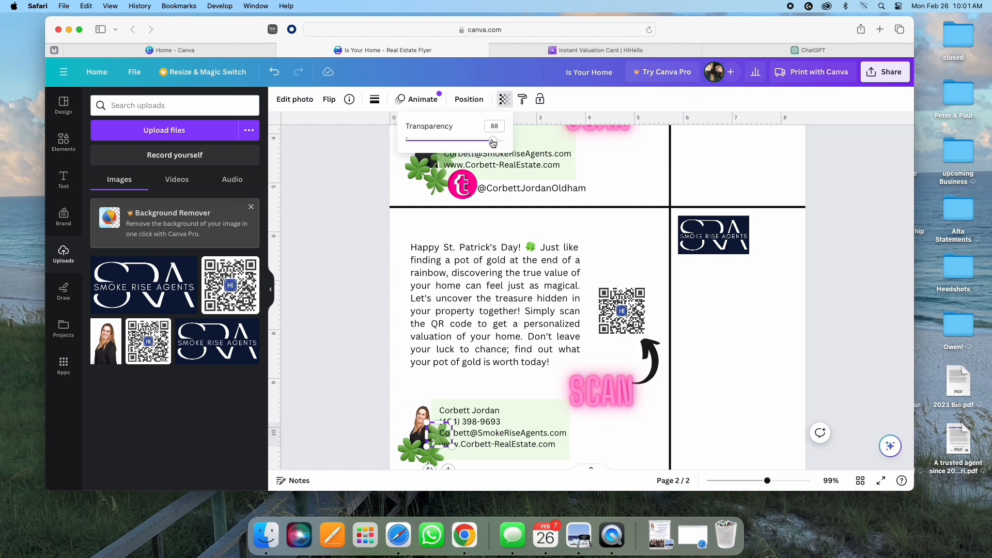
pyautogui.click(523, 390)
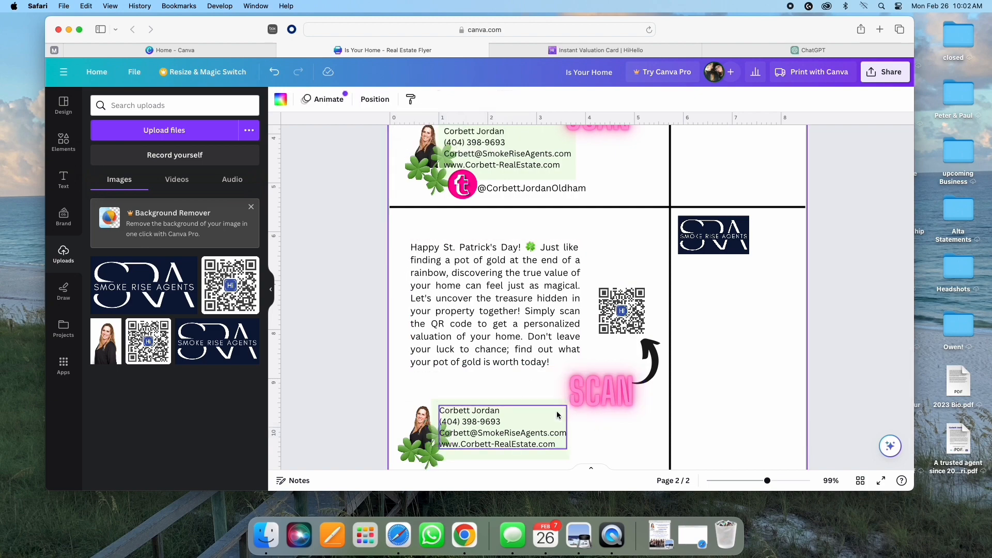
pyautogui.scroll(1, 480, 220)
# Step: Duplicate the pink social circle and place it below the lower contact box
pyautogui.click(474, 198)
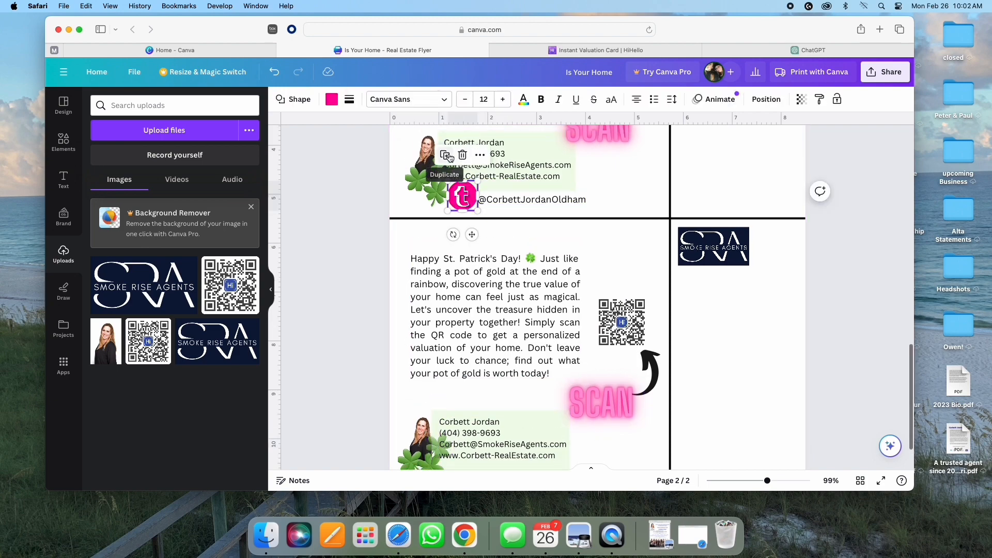
pyautogui.click(448, 157)
pyautogui.scroll(-3, 565, 227)
pyautogui.moveTo(474, 141); pyautogui.dragTo(465, 410)
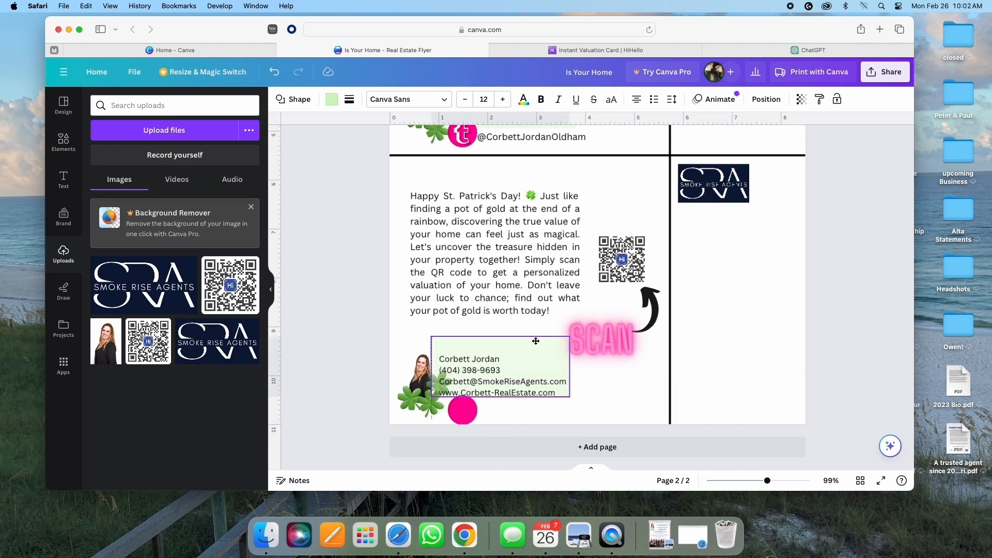
# Step: Nudge the lower shamrock beside the headshot and place the white t symbol on the lower pink circle
pyautogui.click(483, 366)
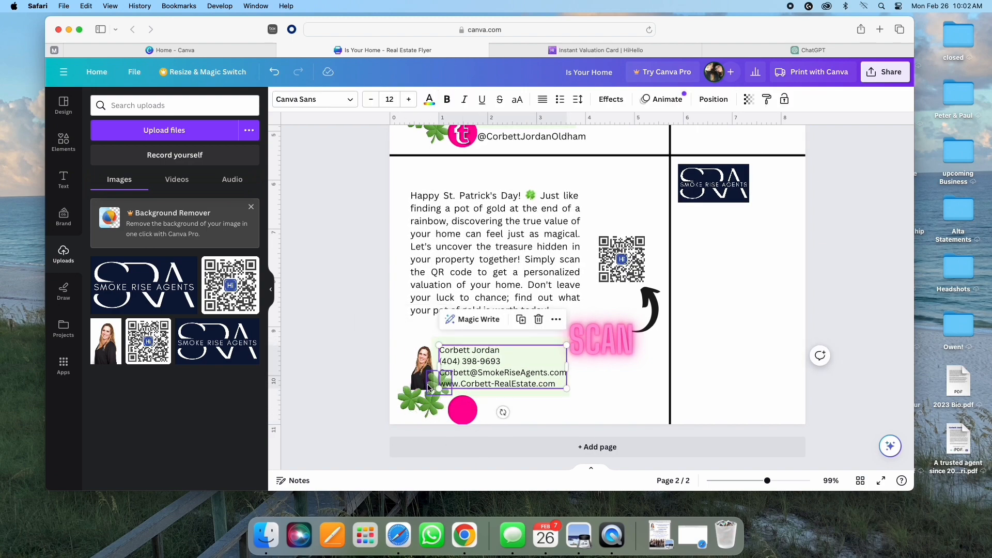
pyautogui.click(428, 387)
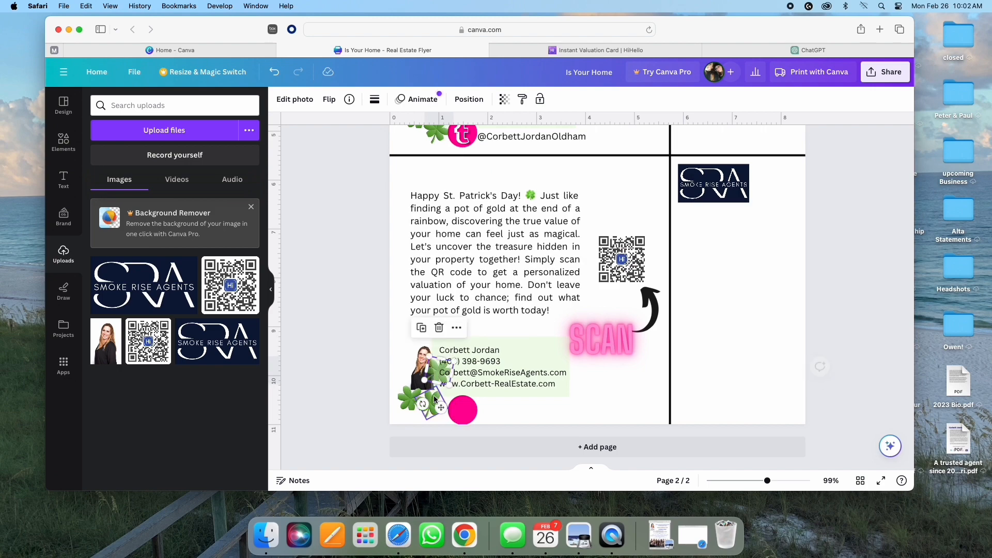
pyautogui.moveTo(433, 405); pyautogui.dragTo(463, 404)
pyautogui.click(462, 135)
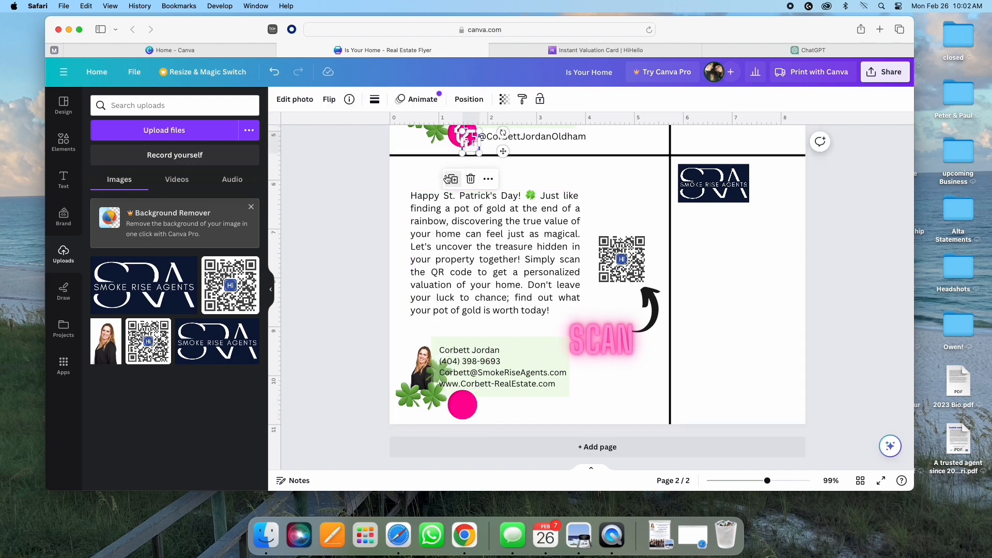
pyautogui.moveTo(470, 144); pyautogui.dragTo(461, 406)
# Step: Duplicate the social handle text and move it beside the lower pink icon
pyautogui.click(521, 136)
pyautogui.click(554, 173)
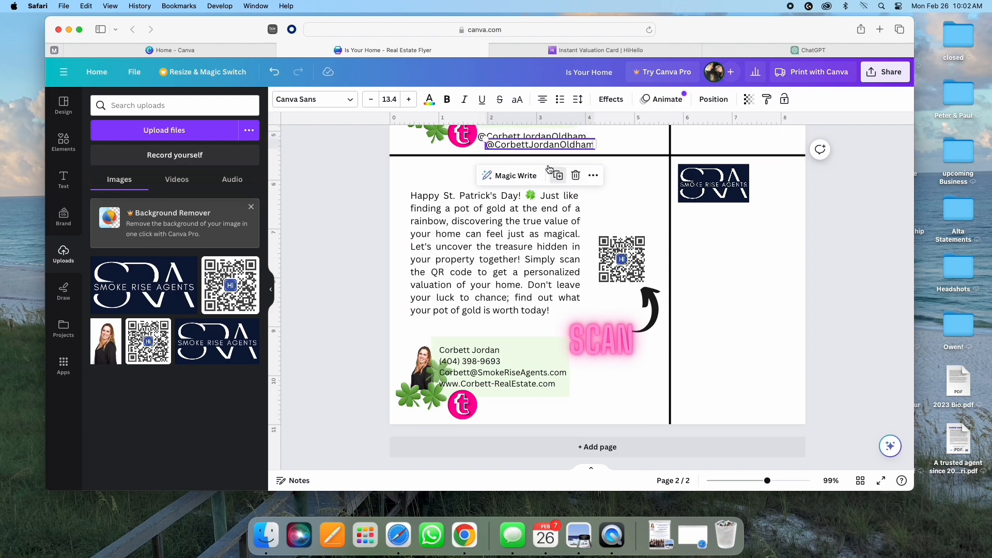
pyautogui.click(662, 197)
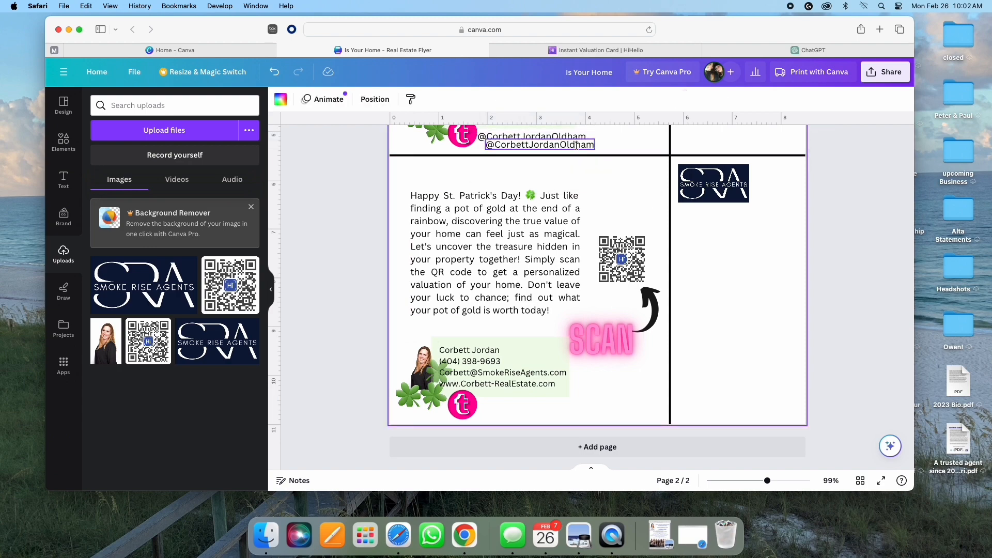
pyautogui.moveTo(569, 144); pyautogui.dragTo(563, 407)
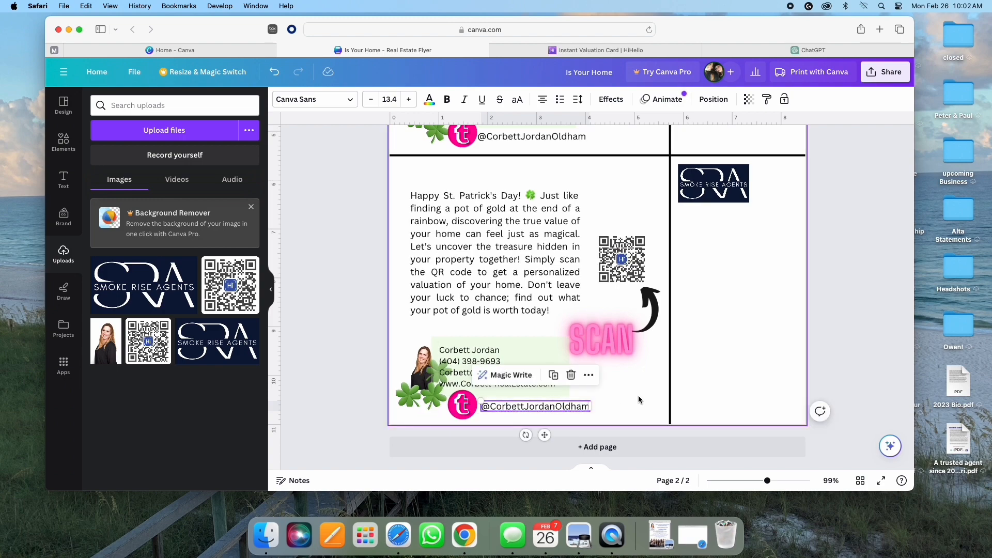
pyautogui.scroll(1, 643, 383)
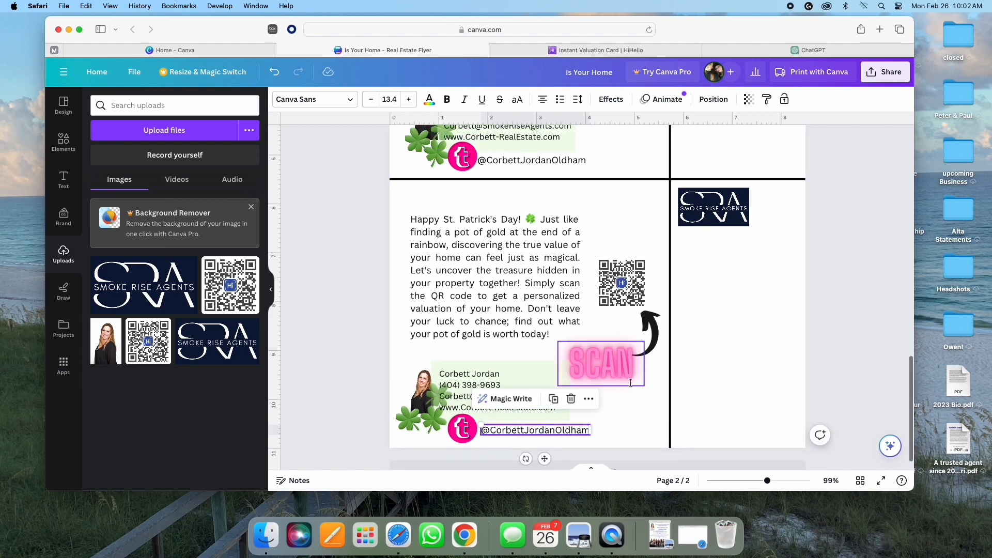
pyautogui.scroll(-1, 627, 222)
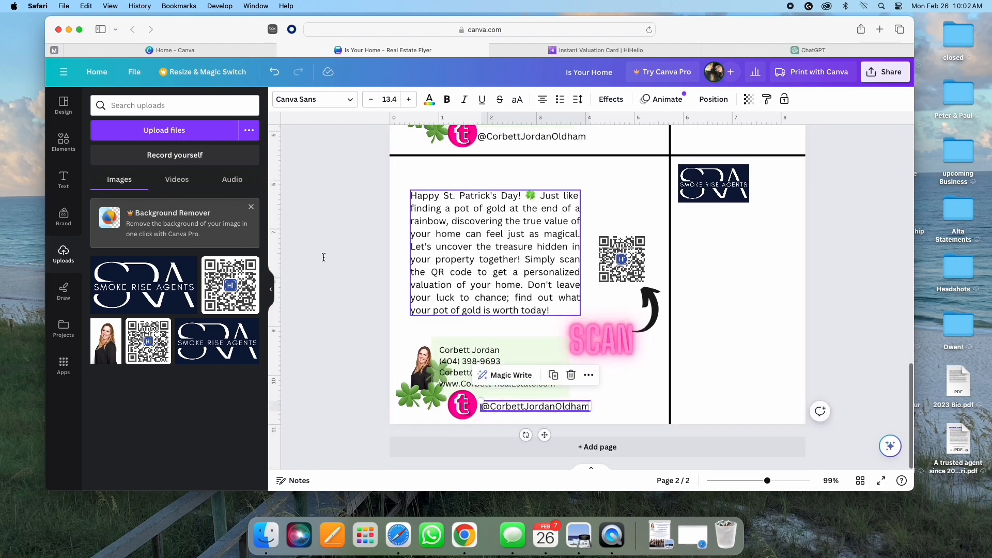
# Step: Add a body text box near the QR code reading 'Or find me online!'
pyautogui.click(64, 178)
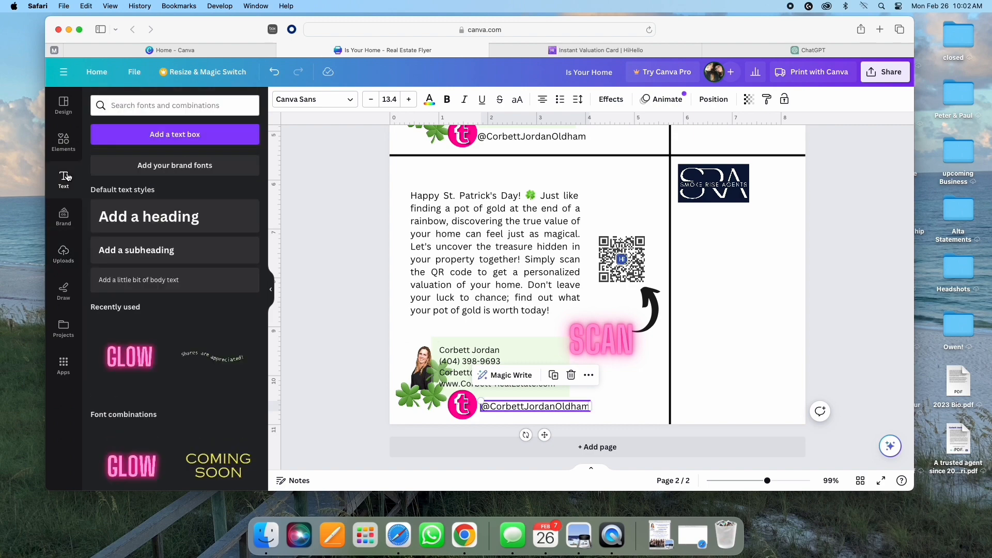
pyautogui.click(149, 285)
pyautogui.moveTo(607, 302); pyautogui.dragTo(720, 325)
pyautogui.moveTo(704, 279); pyautogui.dragTo(672, 401)
pyautogui.doubleClick(654, 368)
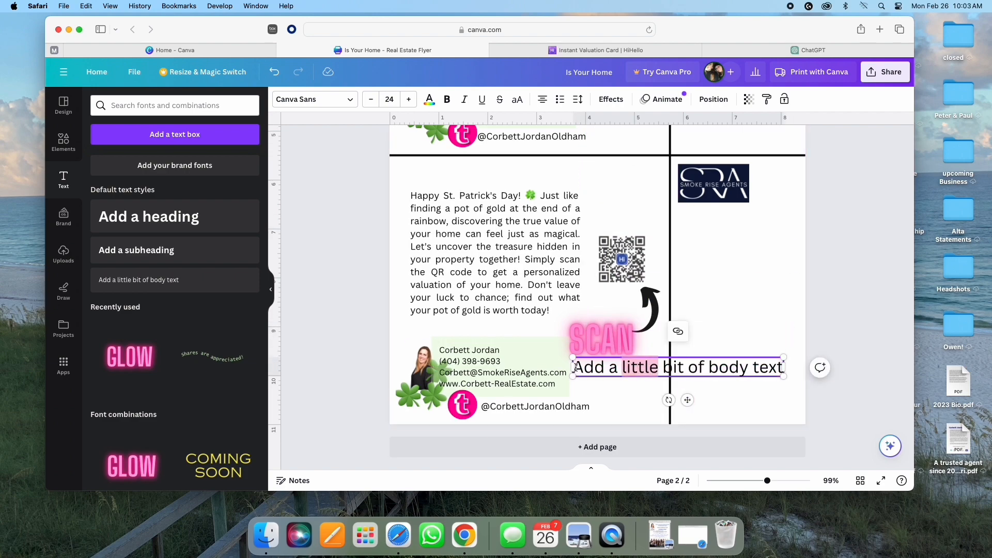
pyautogui.moveTo(575, 367); pyautogui.dragTo(773, 374)
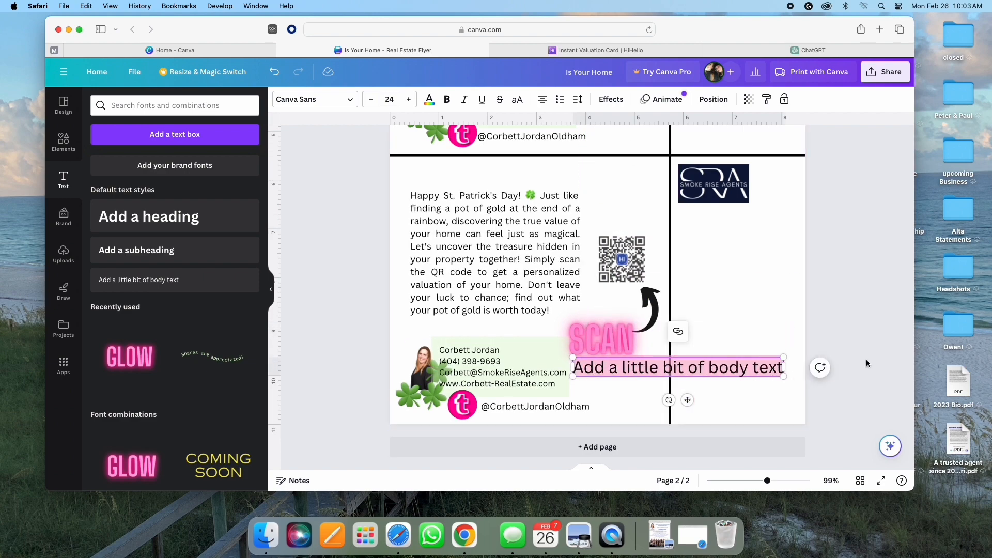
pyautogui.write('Or find me online!')
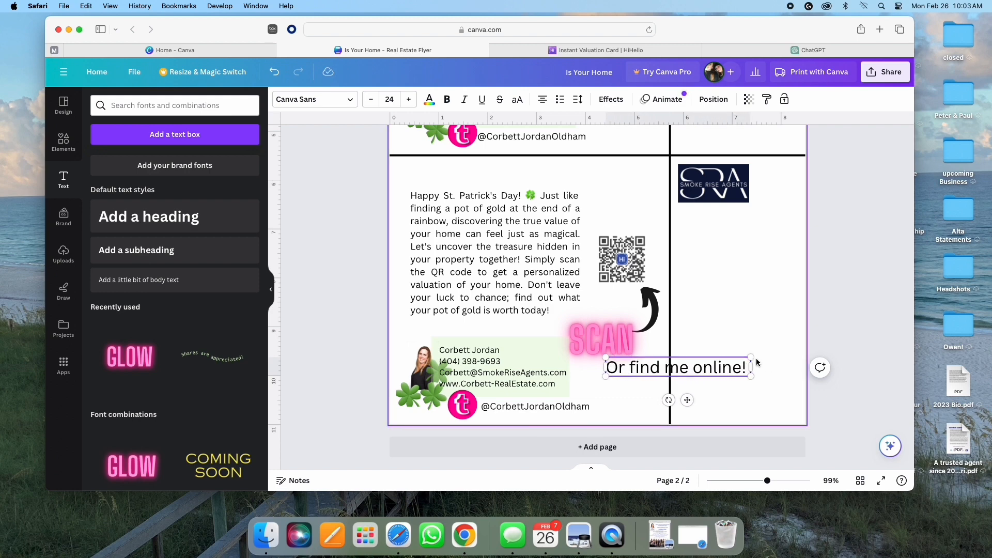
# Step: Shrink 'Or find me online!' to 12 pt and position it under SCAN
pyautogui.click(370, 99)
pyautogui.click(369, 100)
pyautogui.click(370, 99)
pyautogui.click(370, 99)
pyautogui.click(370, 99)
pyautogui.click(370, 100)
pyautogui.click(370, 99)
pyautogui.click(370, 99)
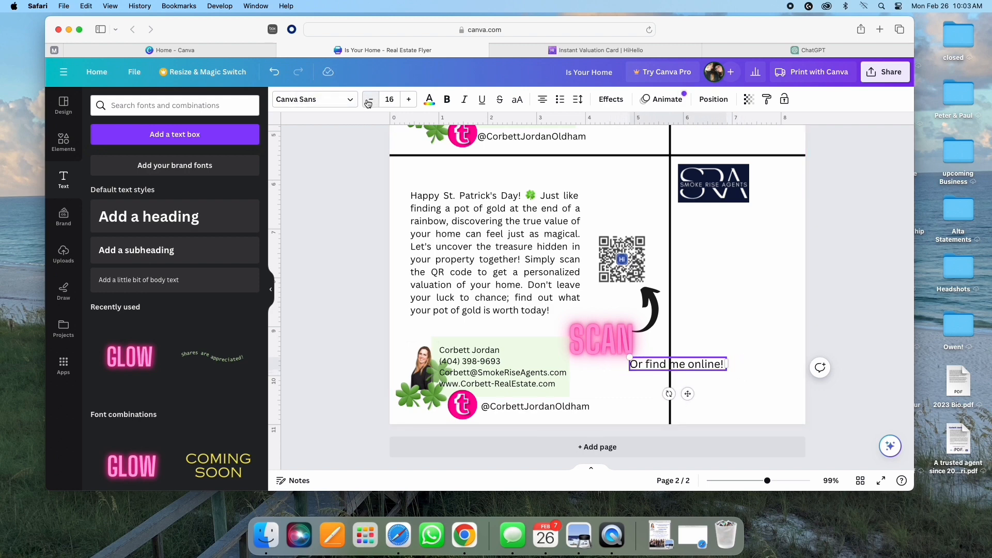
pyautogui.click(370, 99)
pyautogui.moveTo(687, 395); pyautogui.dragTo(621, 392)
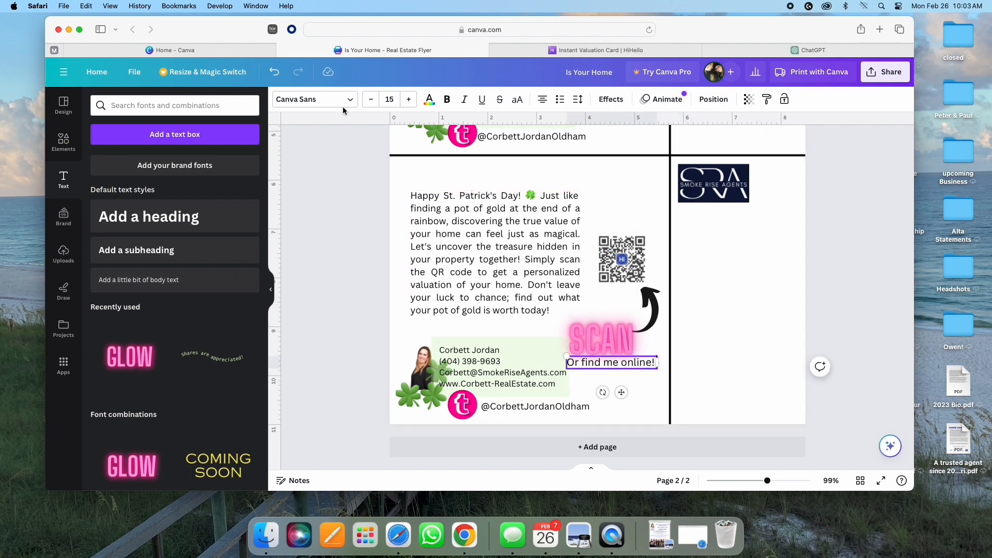
pyautogui.click(371, 100)
pyautogui.click(371, 99)
pyautogui.click(371, 99)
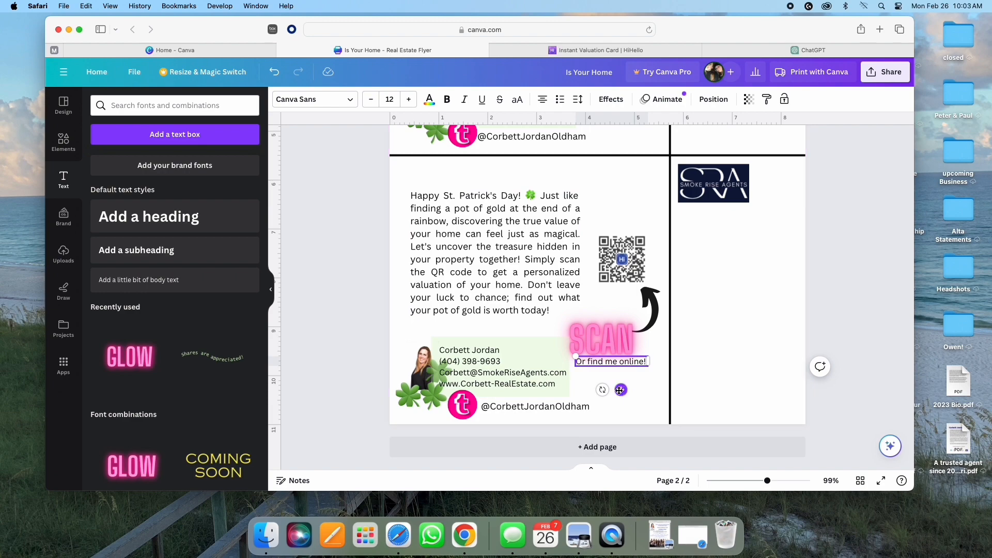
pyautogui.moveTo(621, 390); pyautogui.dragTo(614, 391)
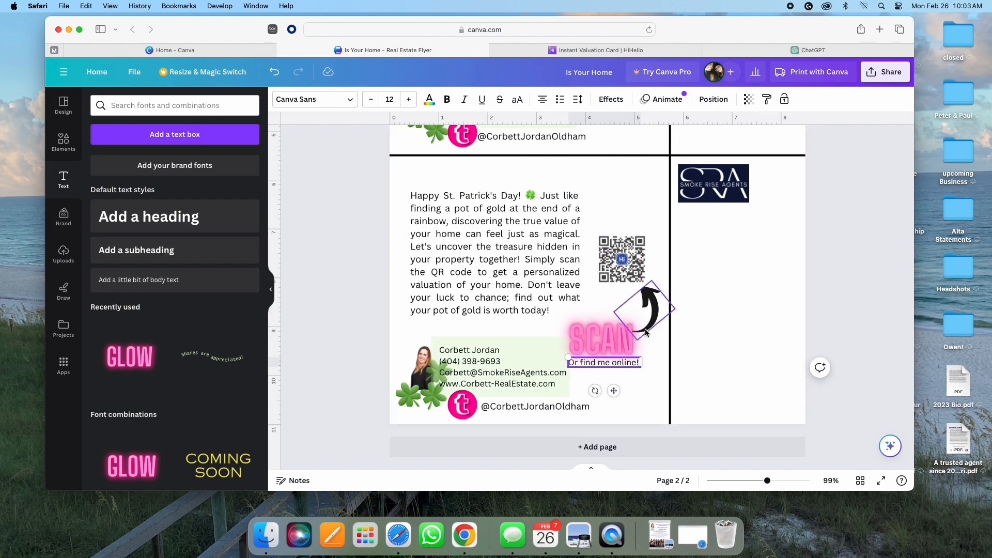
# Step: Duplicate the line and place the copy under the other card's SCAN label
pyautogui.click(623, 332)
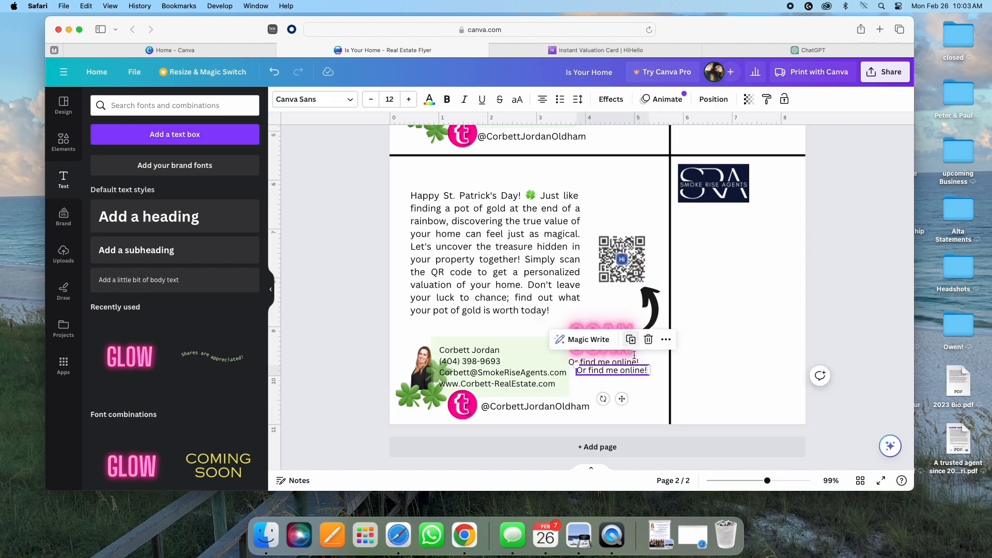
pyautogui.scroll(2, 634, 443)
pyautogui.moveTo(621, 459); pyautogui.dragTo(610, 207)
pyautogui.scroll(2, 617, 266)
# Step: Deselect the text, scroll to page 2 and add another body text box
pyautogui.click(724, 217)
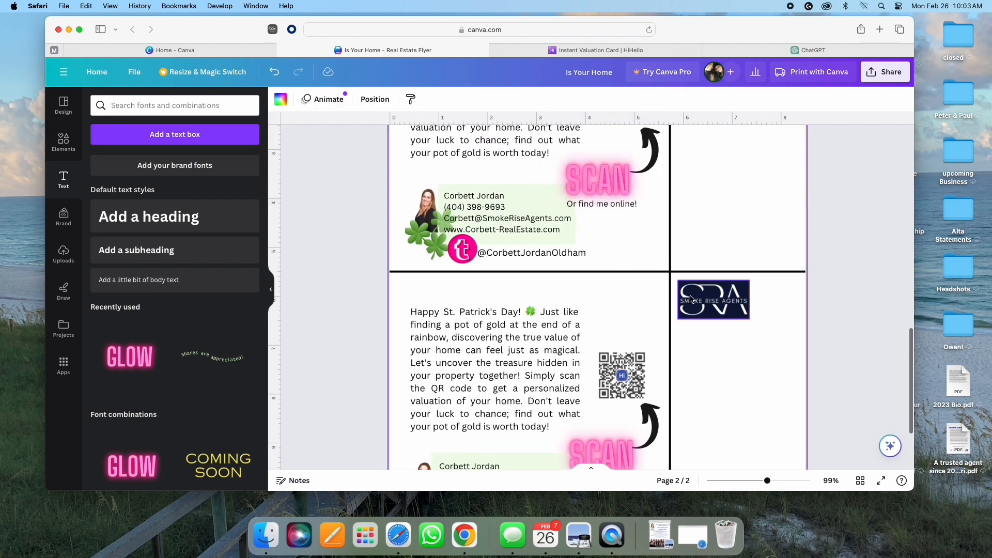
pyautogui.scroll(-3, 651, 310)
pyautogui.scroll(4, 650, 306)
pyautogui.scroll(-1, 650, 305)
pyautogui.scroll(4, 650, 305)
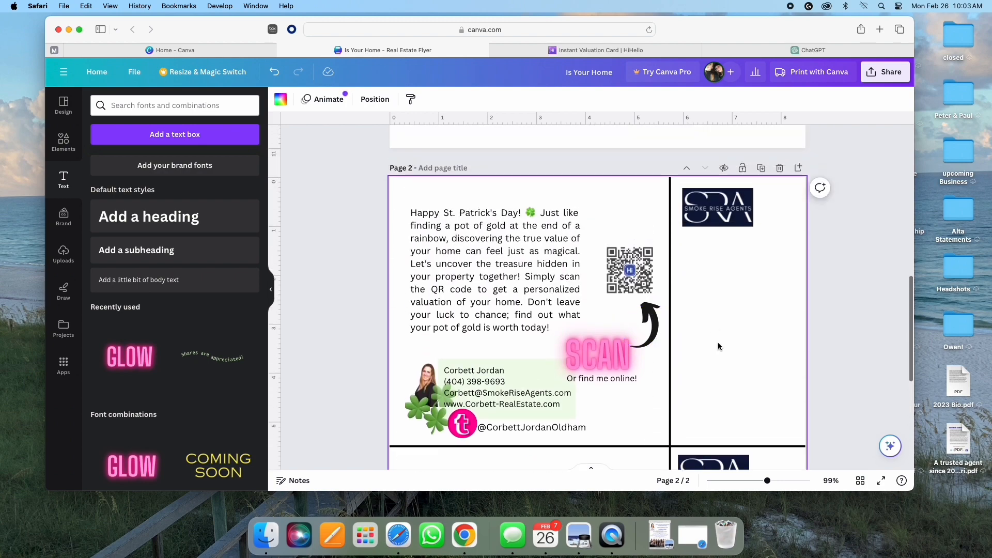
pyautogui.scroll(-1, 770, 328)
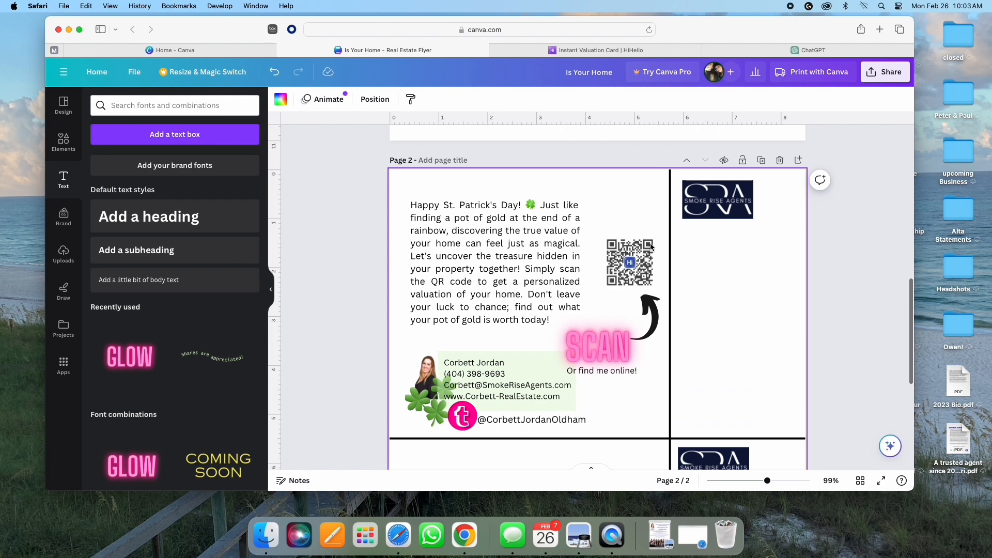
pyautogui.click(155, 291)
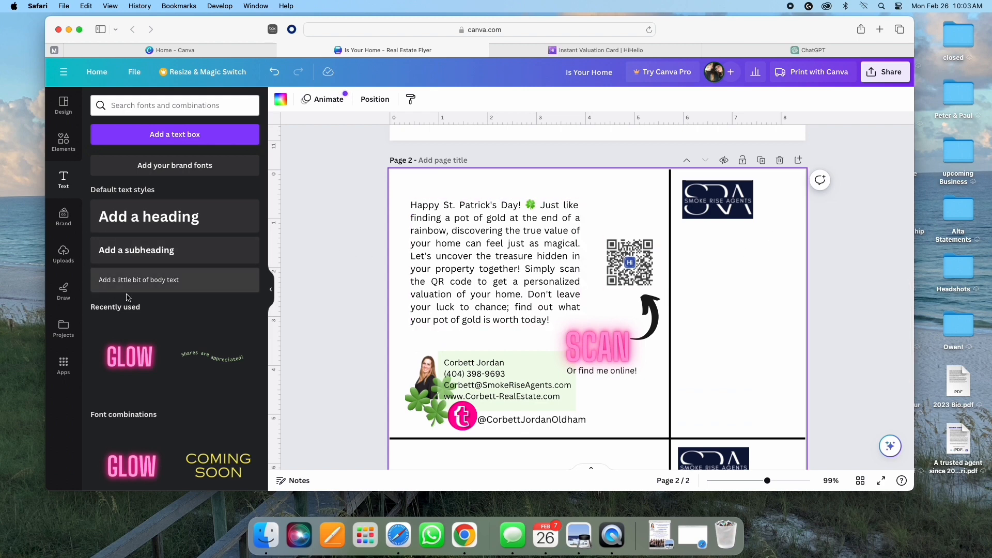
# Step: Type the office street address in the shrunken box, correcting the capital U typo, and add a suite line
pyautogui.moveTo(704, 329); pyautogui.dragTo(729, 255)
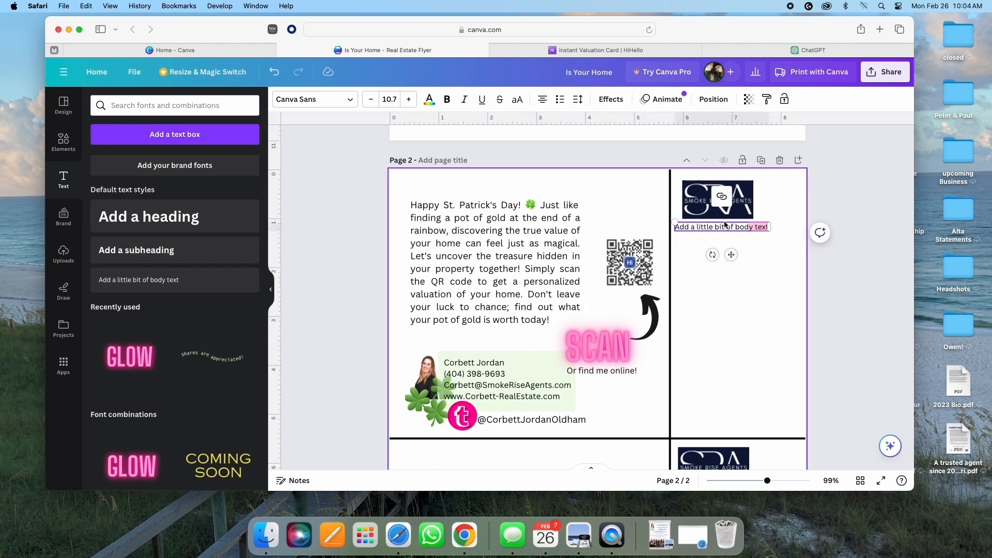
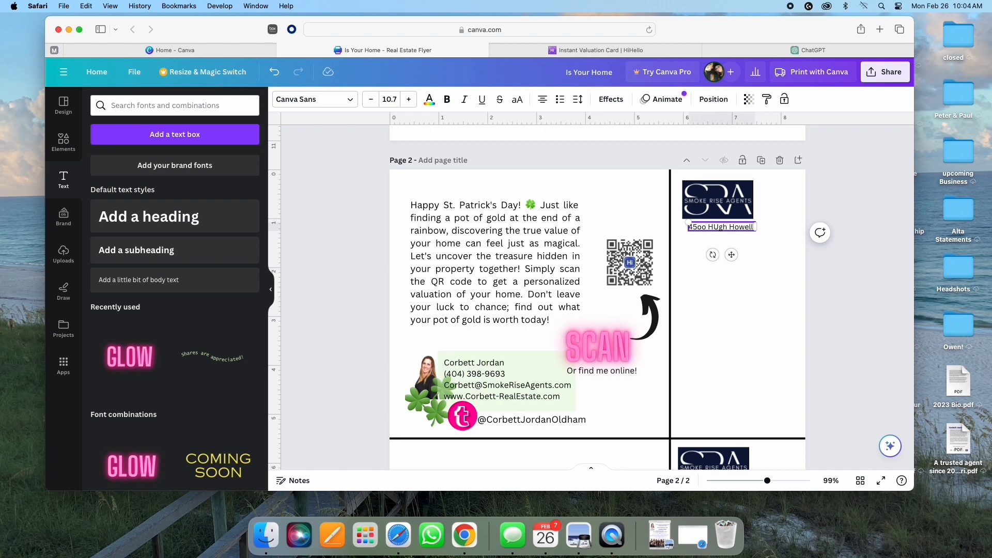
pyautogui.press('Return')
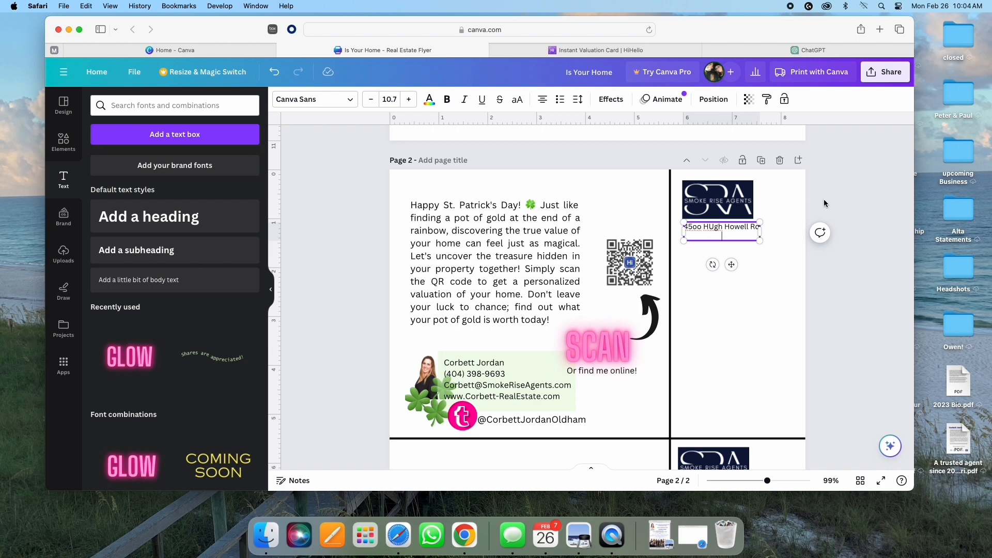
pyautogui.click(714, 228)
pyautogui.press('BackSpace')
pyautogui.write('u')
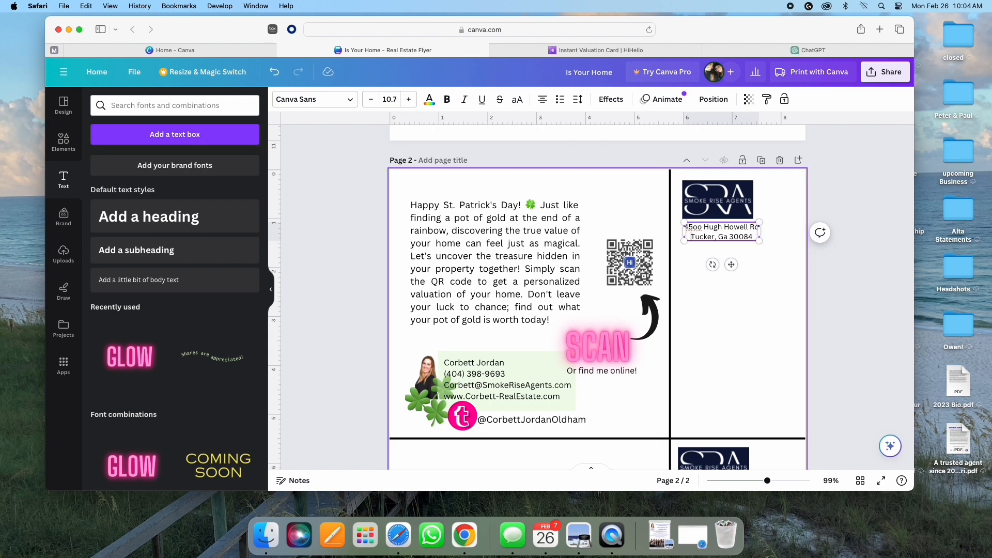
pyautogui.press('Return')
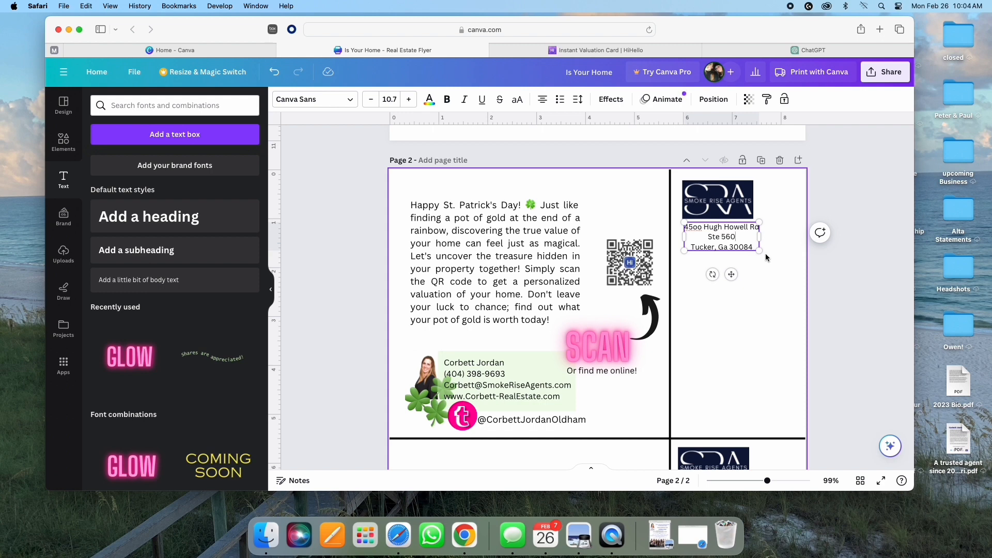
# Step: Left-align the suite and city lines of the address
pyautogui.click(543, 101)
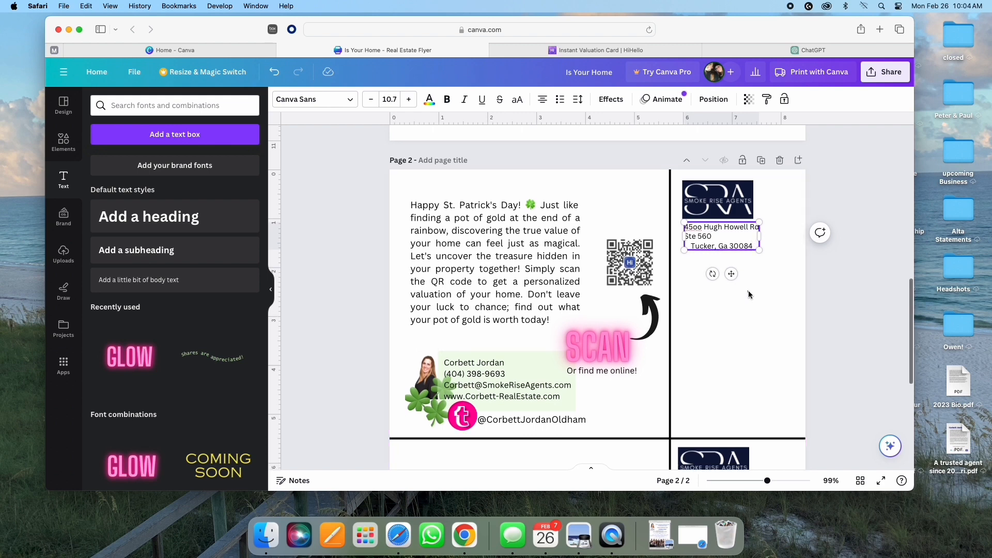
pyautogui.doubleClick(752, 247)
pyautogui.tripleClick(753, 247)
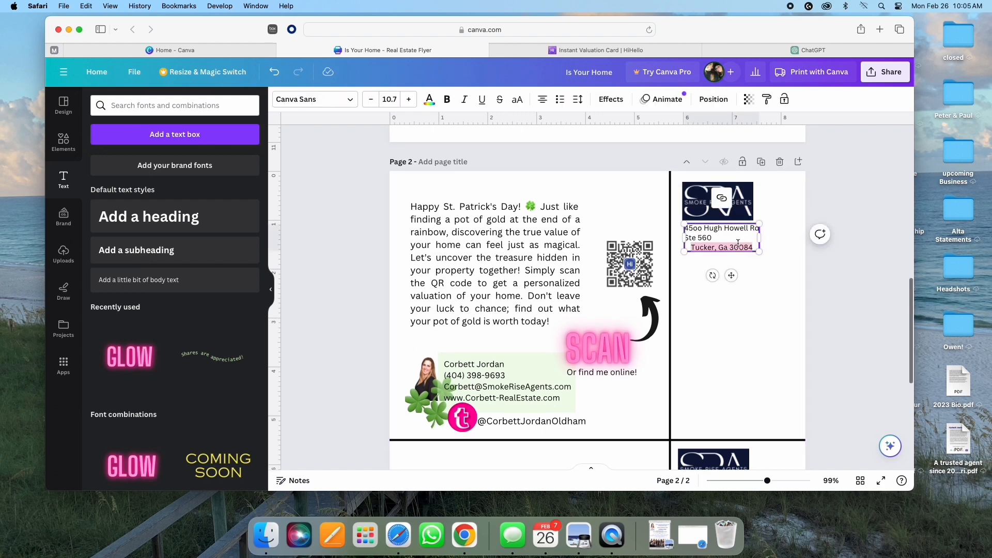
pyautogui.click(542, 100)
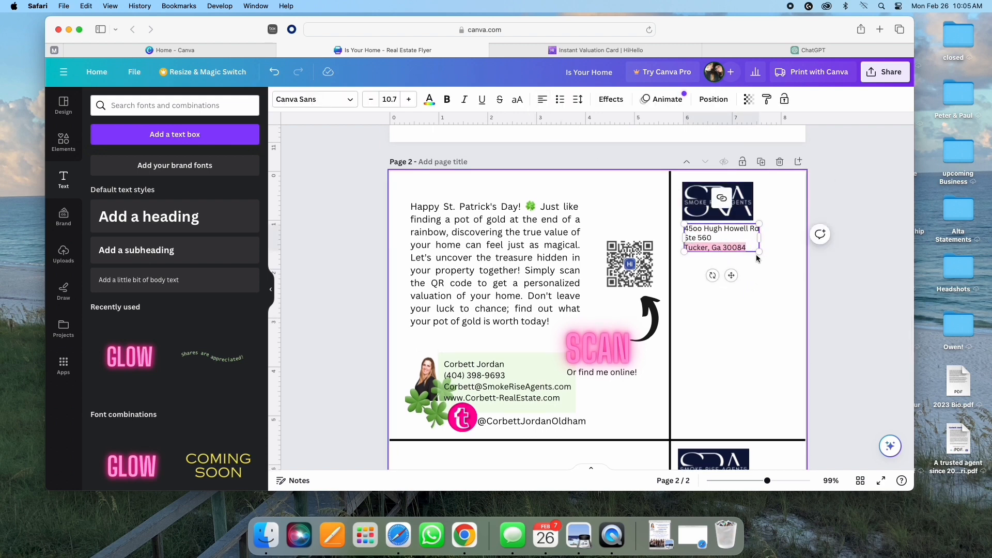
pyautogui.click(825, 333)
# Step: Duplicate the address text box and drag the copy downward
pyautogui.click(704, 242)
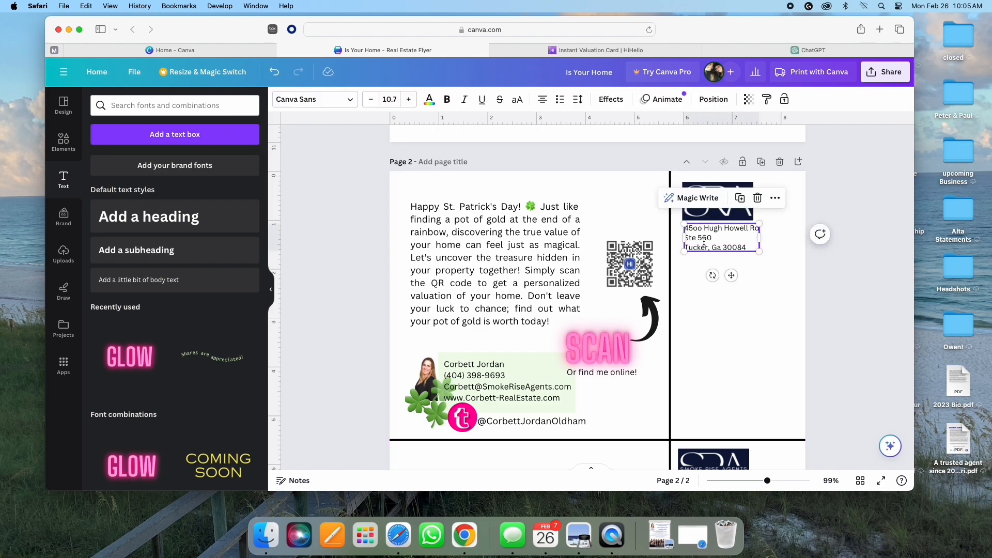
pyautogui.click(741, 198)
pyautogui.moveTo(725, 257); pyautogui.dragTo(720, 415)
# Step: Place the address copy beneath the lower card's logo, then scroll up to page 1's front cards
pyautogui.scroll(-4, 726, 346)
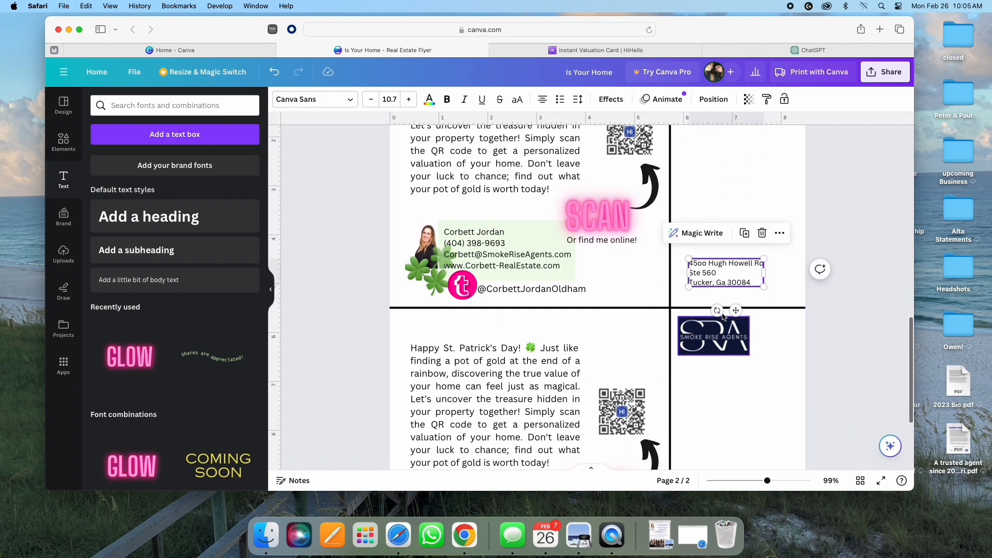
pyautogui.moveTo(733, 313); pyautogui.dragTo(721, 414)
pyautogui.scroll(-3, 620, 304)
pyautogui.scroll(3, 620, 304)
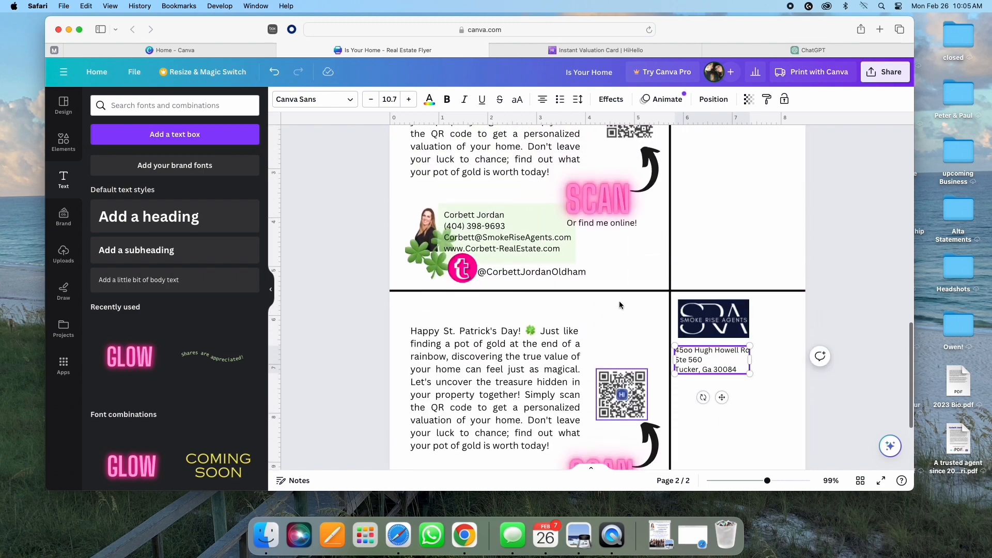
pyautogui.scroll(3, 620, 305)
pyautogui.scroll(1, 780, 170)
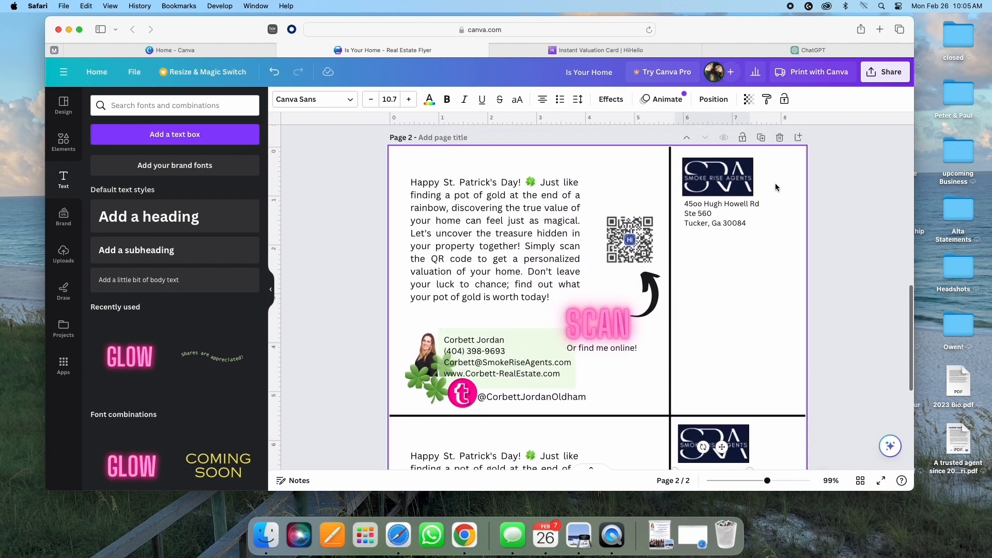
pyautogui.scroll(-3, 718, 315)
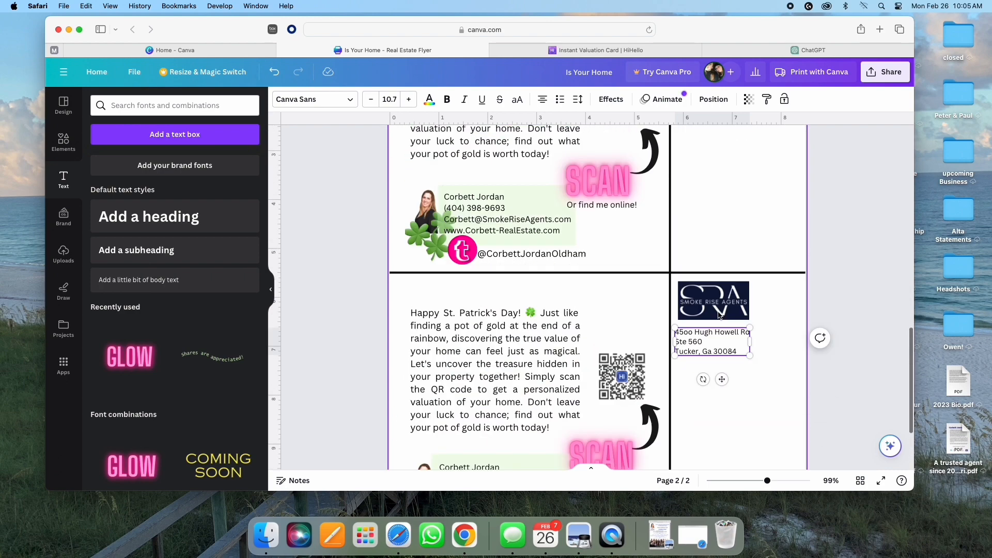
pyautogui.scroll(5, 693, 285)
pyautogui.scroll(4, 669, 253)
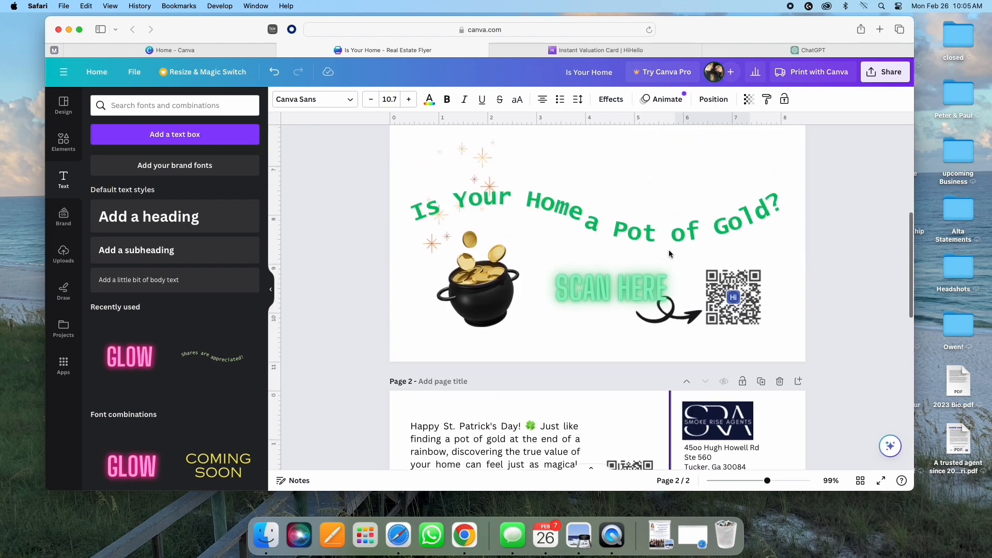
pyautogui.scroll(8, 669, 251)
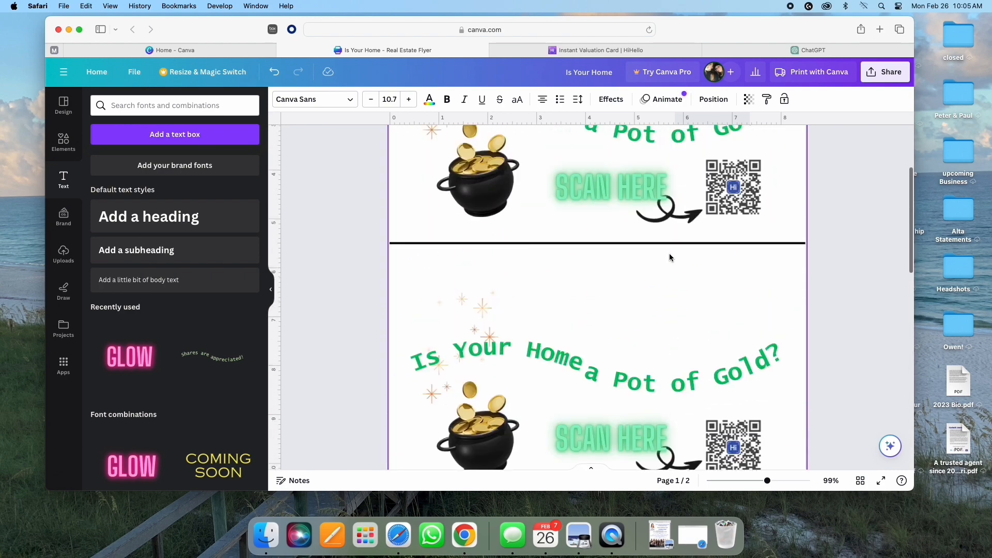
pyautogui.scroll(-3, 669, 253)
pyautogui.scroll(4, 669, 253)
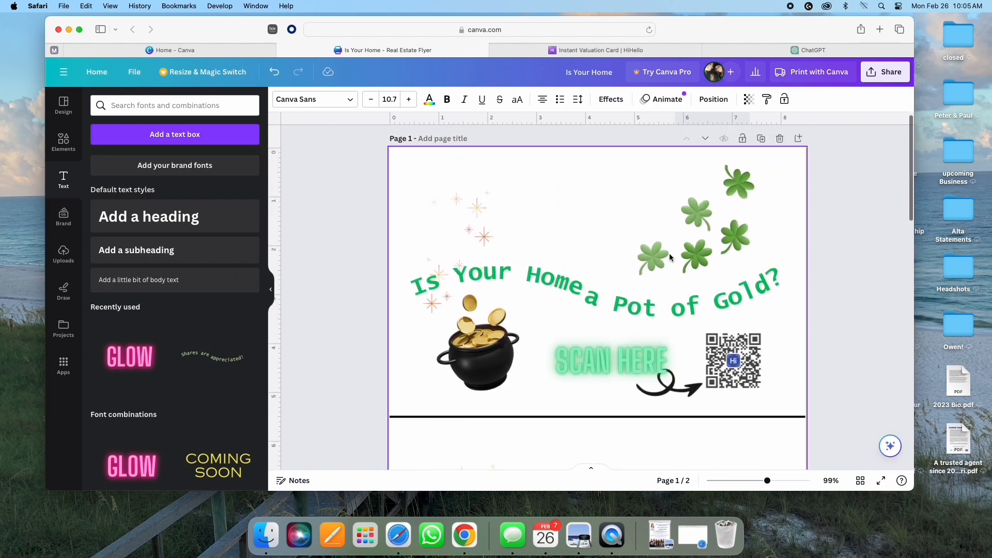